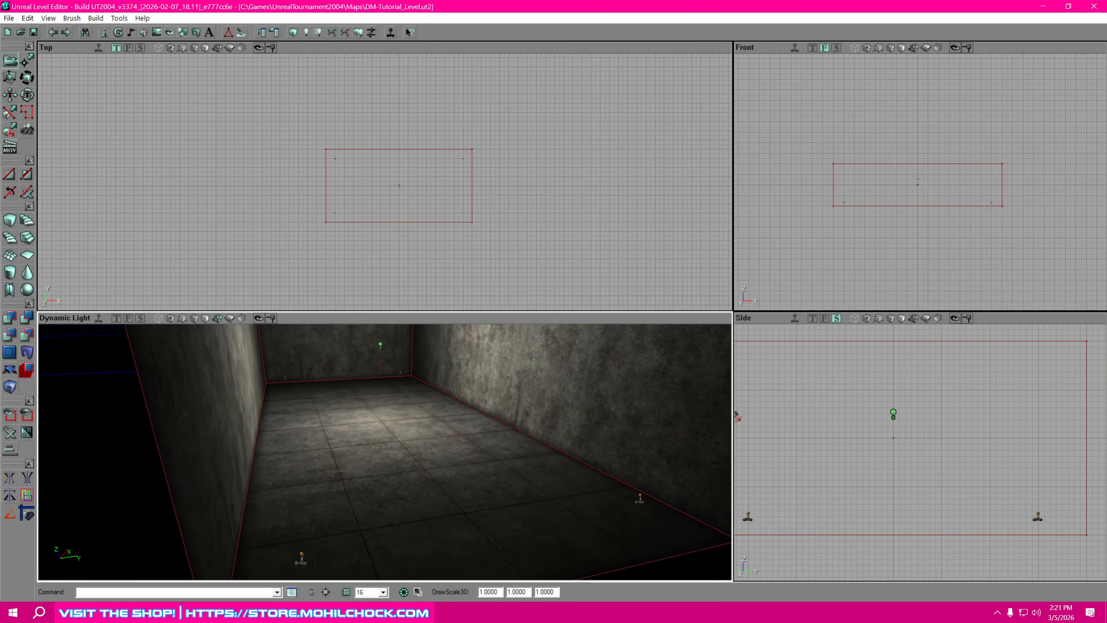
- Build a cube builder brush with height 256, width 512 and breadth 512
left_click_drag(362, 456, 350, 440)
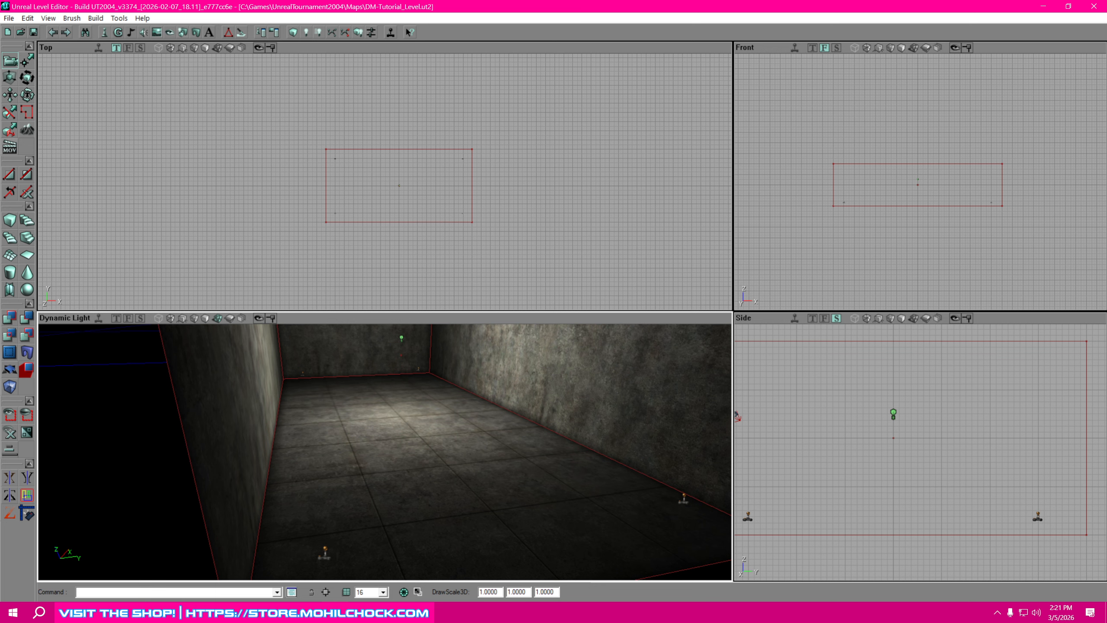
right_click_drag(350, 440, 333, 420)
mouse_move(389, 210)
right_mouse_down()
mouse_move(408, 231)
mouse_move(418, 199)
mouse_move(281, 212)
mouse_move(406, 183)
right_mouse_up()
scroll(401, 197, "up", 3)
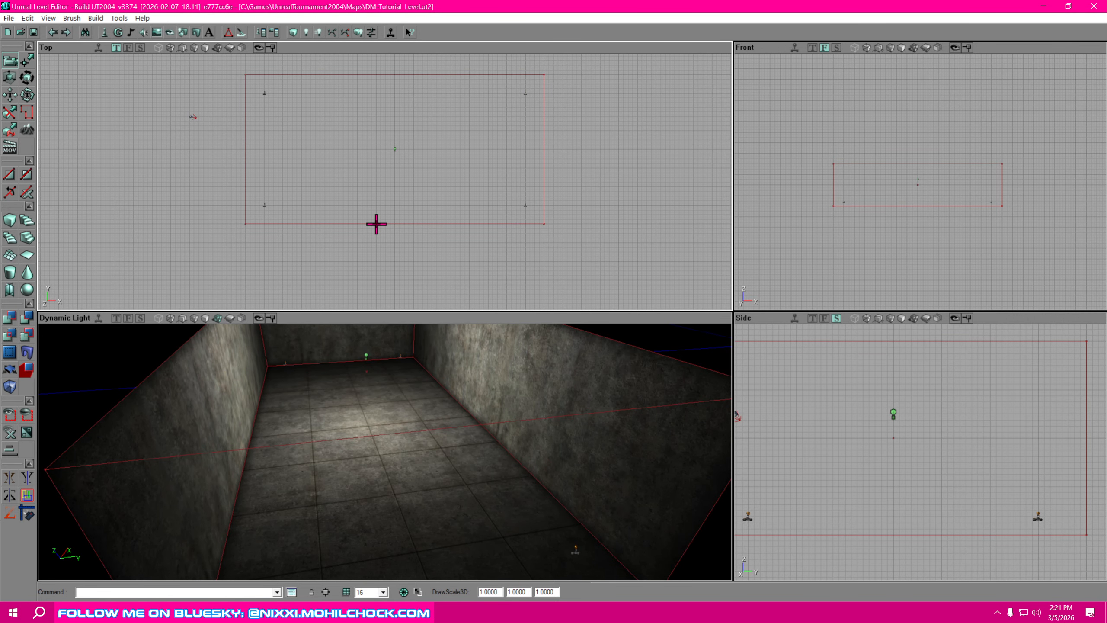
mouse_move(400, 200)
right_mouse_down()
mouse_move(412, 266)
mouse_move(427, 269)
mouse_move(388, 191)
right_mouse_up()
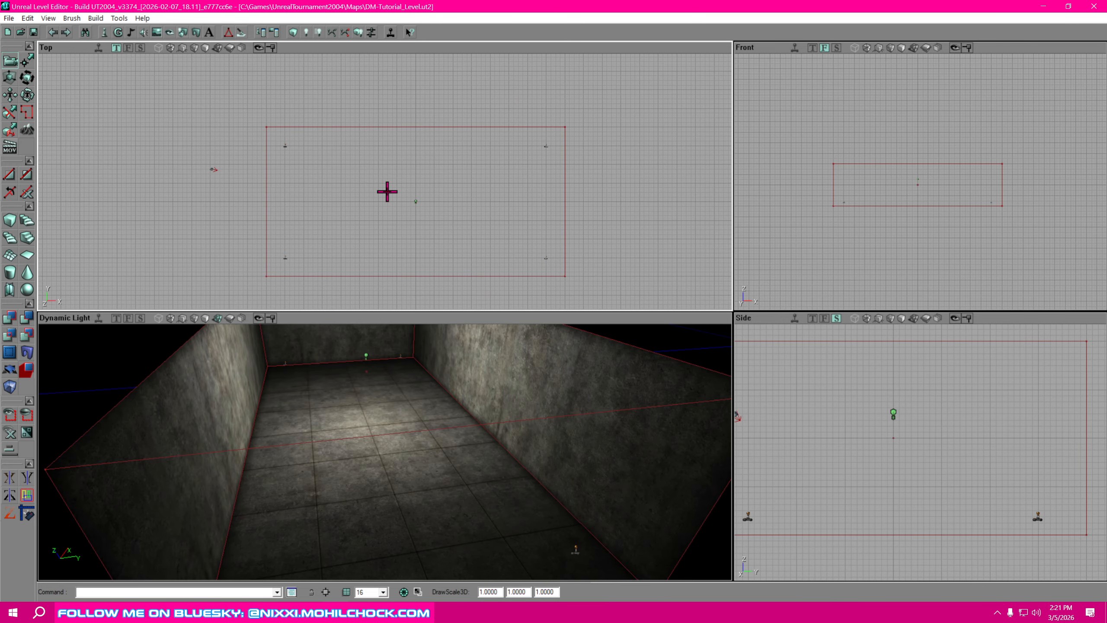
right_click(9, 224)
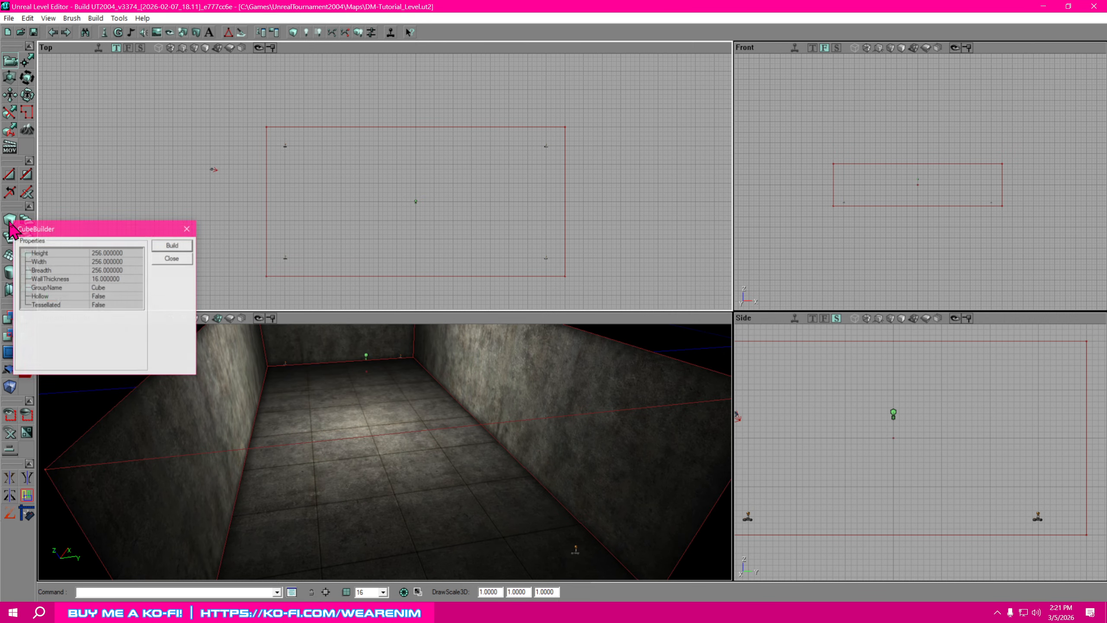
left_click(125, 253)
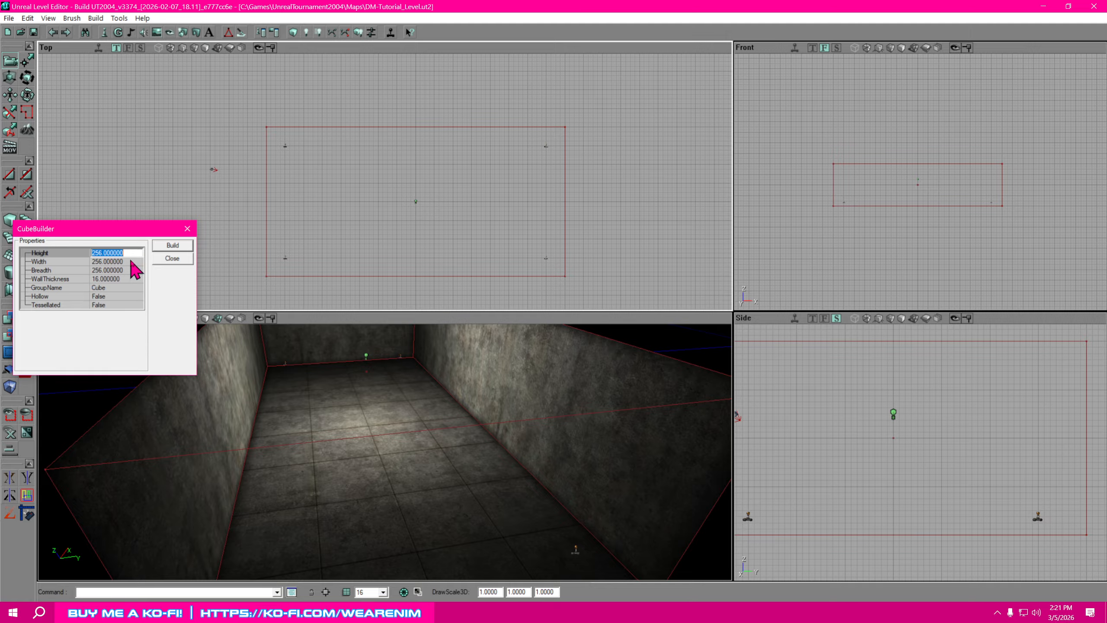
left_click(131, 261)
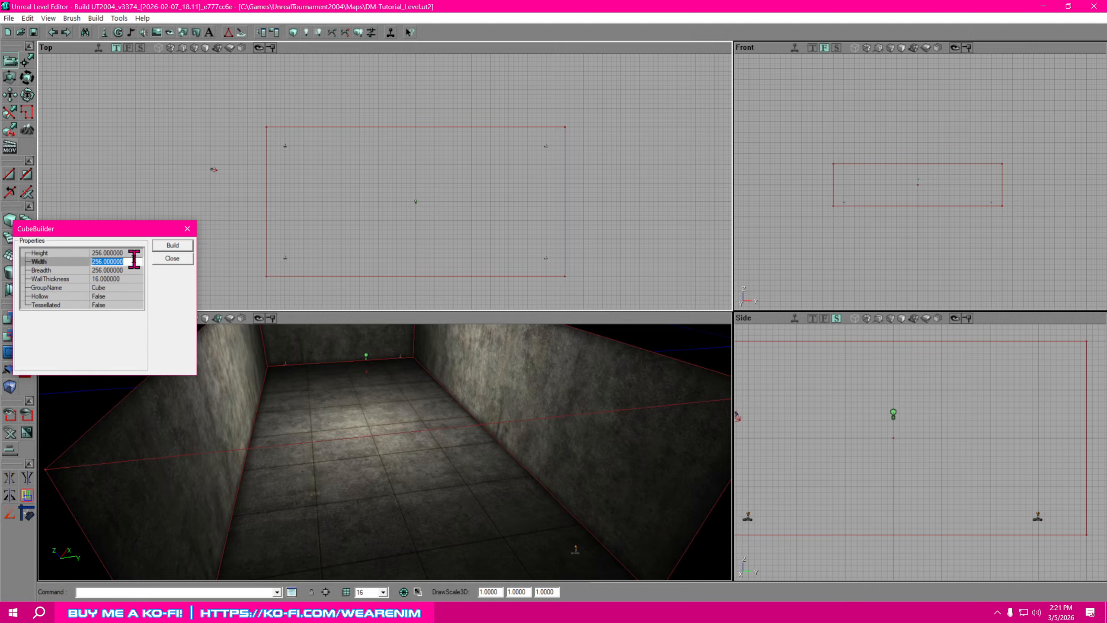
type("512")
left_click(130, 270)
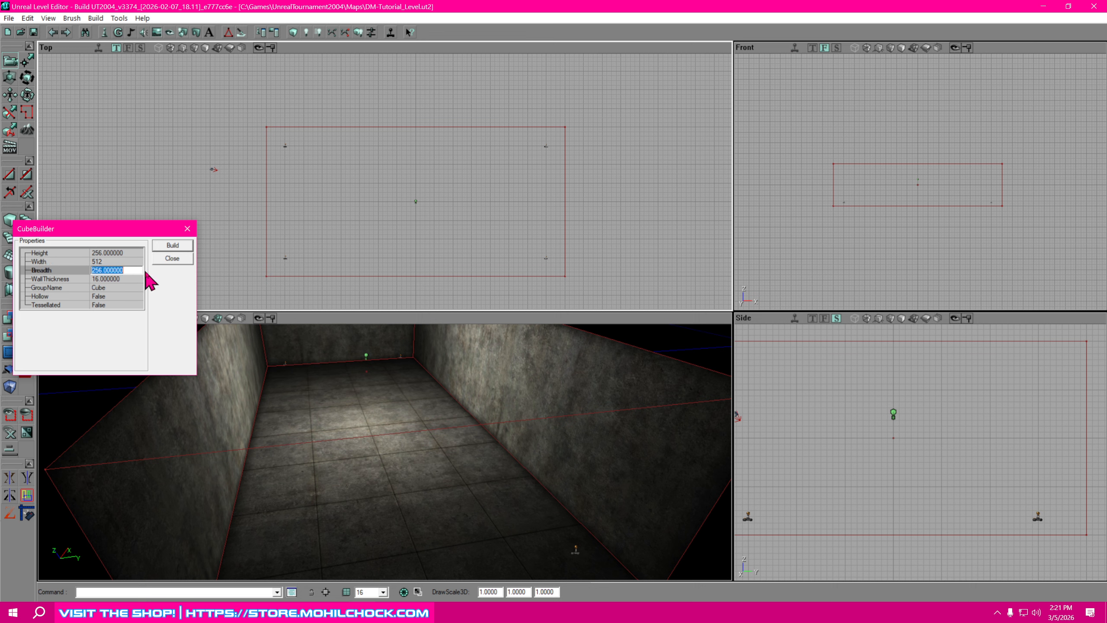
type("512")
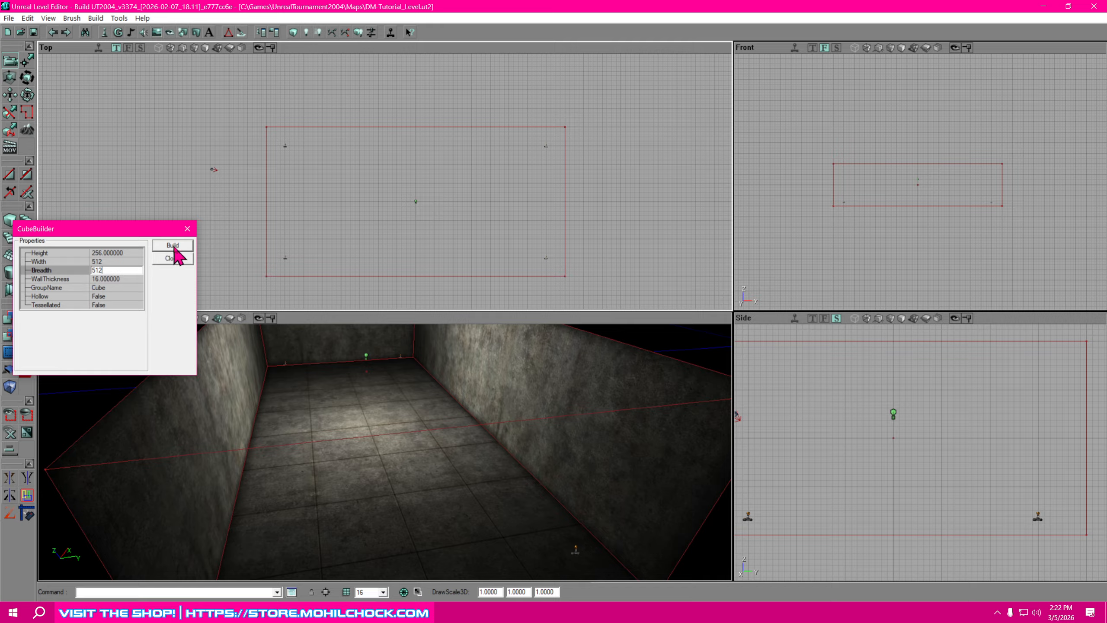
left_click(173, 245)
- Move the cube brush in the Top view until it sits outside the room, flush against the middle of its upper long wall
mouse_move(407, 250)
left_mouse_down()
mouse_move(413, 270)
mouse_move(457, 261)
left_mouse_up()
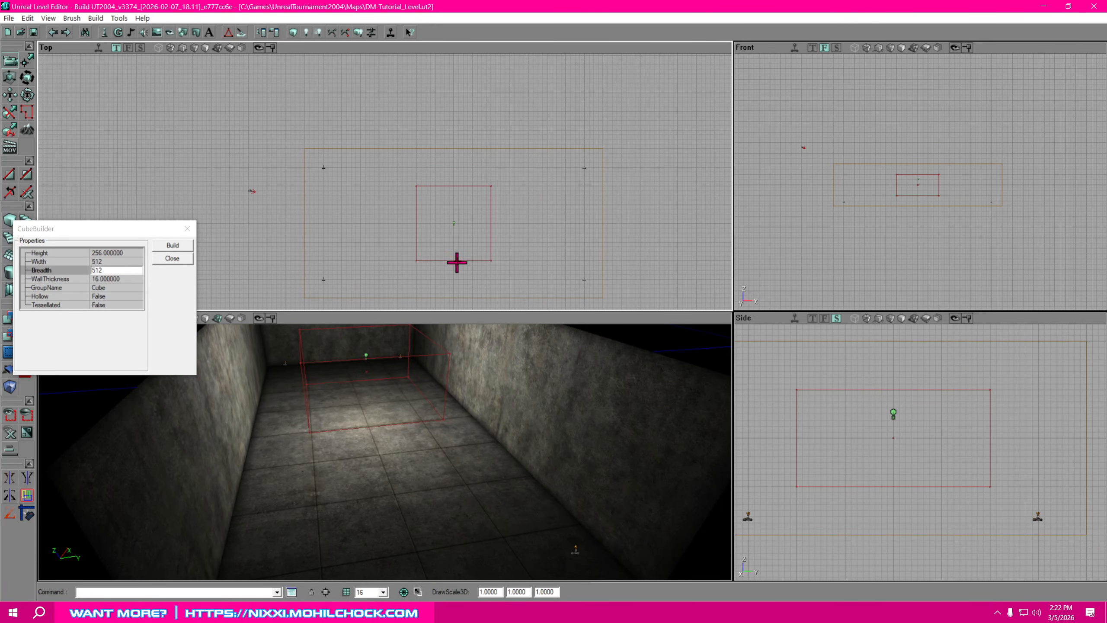
left_click(461, 260)
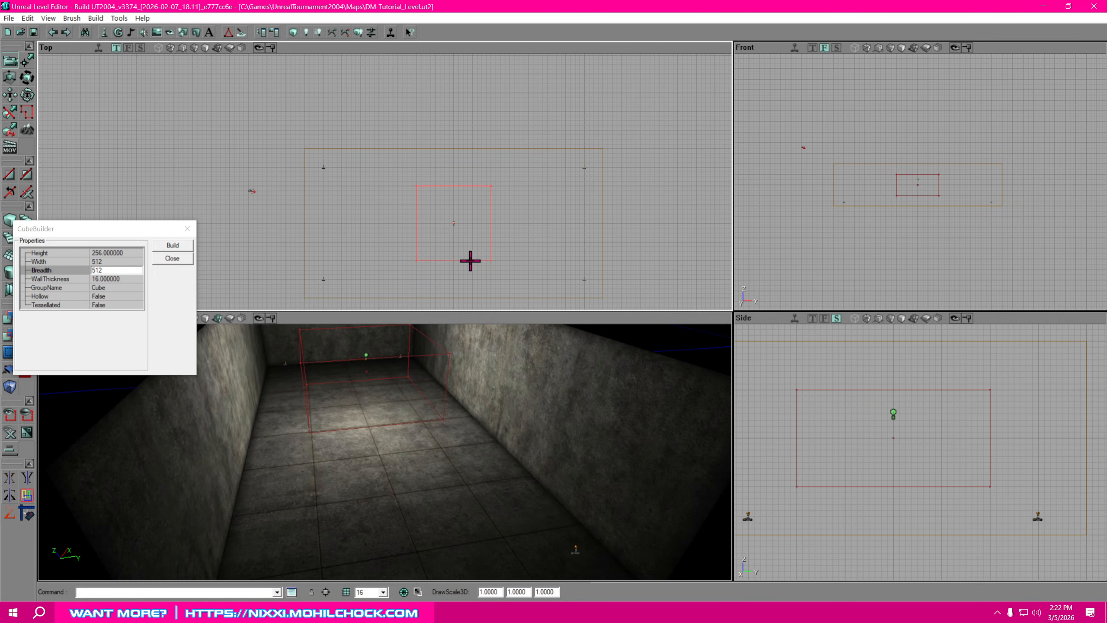
left_click_drag(476, 253, 475, 139, "ctrl")
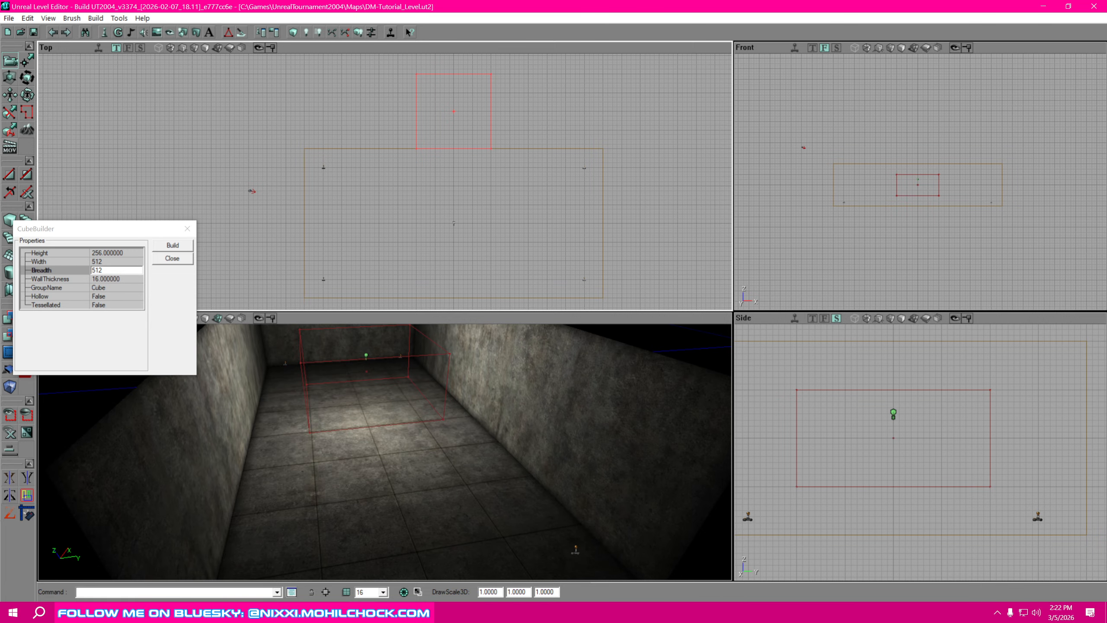
left_click_drag(489, 252, 507, 333)
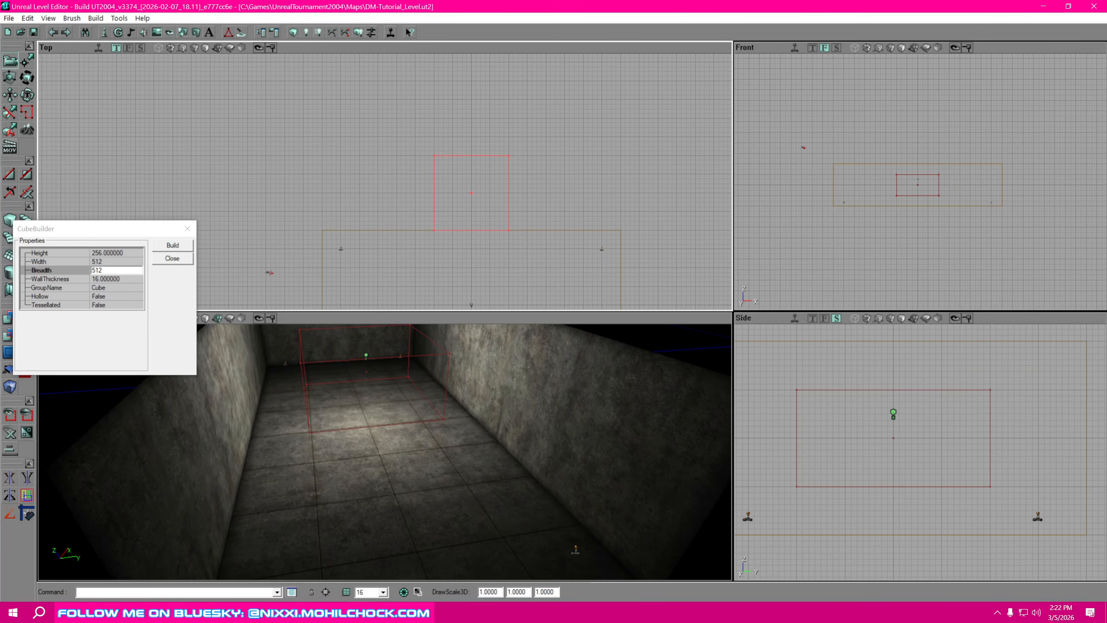
- Lower the cube brush in the Side view so that its base lines up with the room's floor
mouse_move(493, 455)
right_mouse_down()
mouse_move(462, 436)
mouse_move(449, 443)
mouse_move(469, 458)
mouse_move(384, 436)
mouse_move(501, 488)
mouse_move(510, 453)
mouse_move(504, 460)
right_mouse_up()
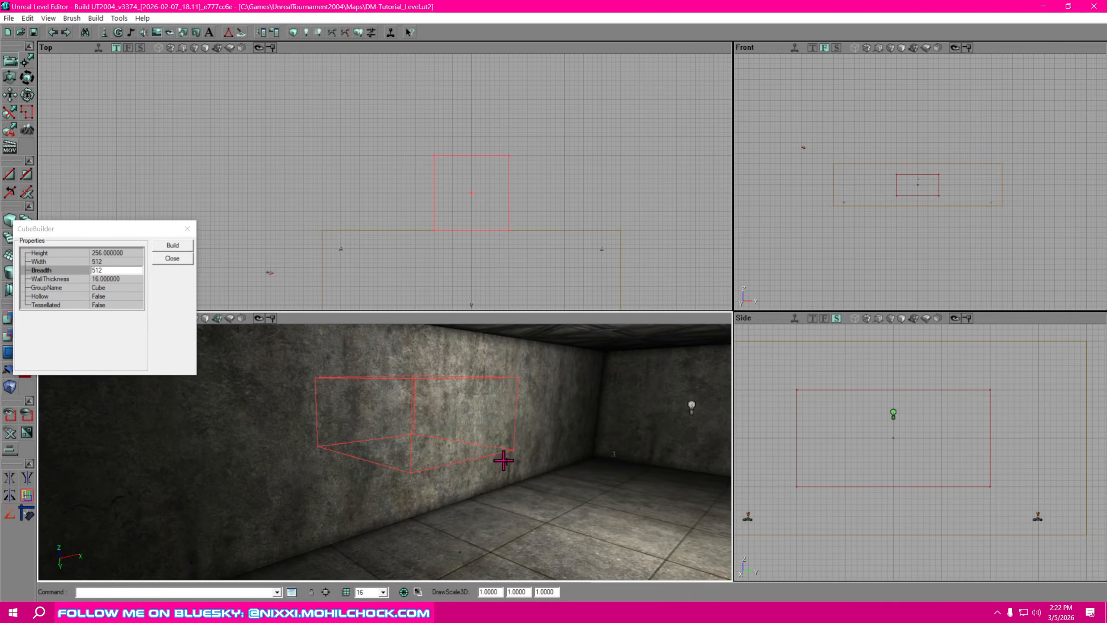
left_click(855, 530)
mouse_move(855, 530)
left_mouse_down()
mouse_move(965, 495)
mouse_move(938, 482)
mouse_move(804, 478)
mouse_move(932, 517)
left_mouse_up()
left_click_drag(914, 416, 915, 464)
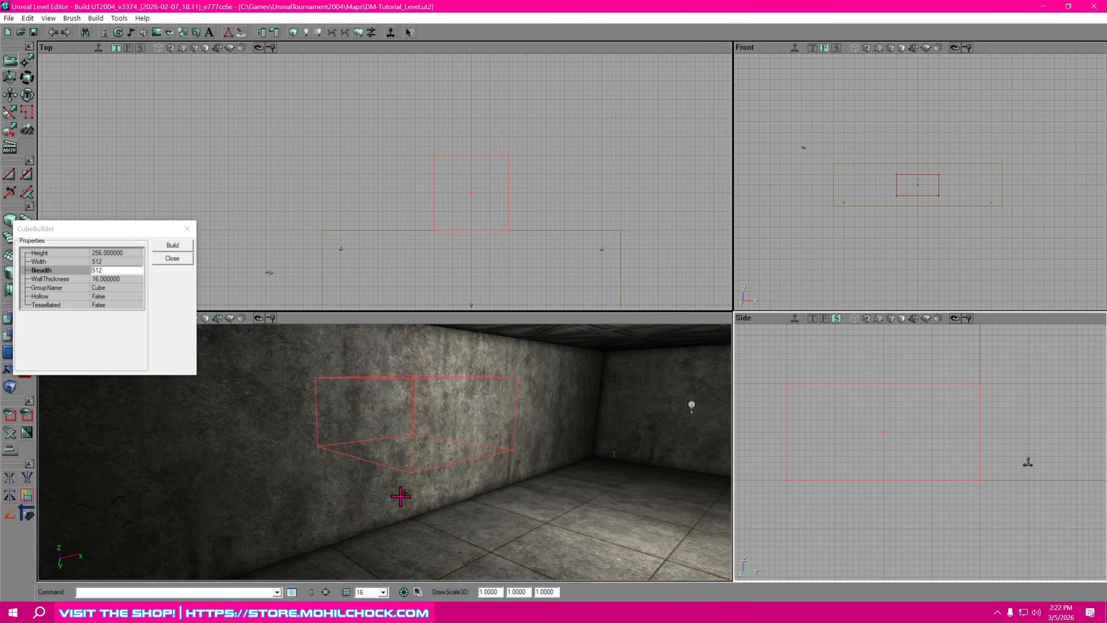
right_click_drag(556, 498, 523, 523)
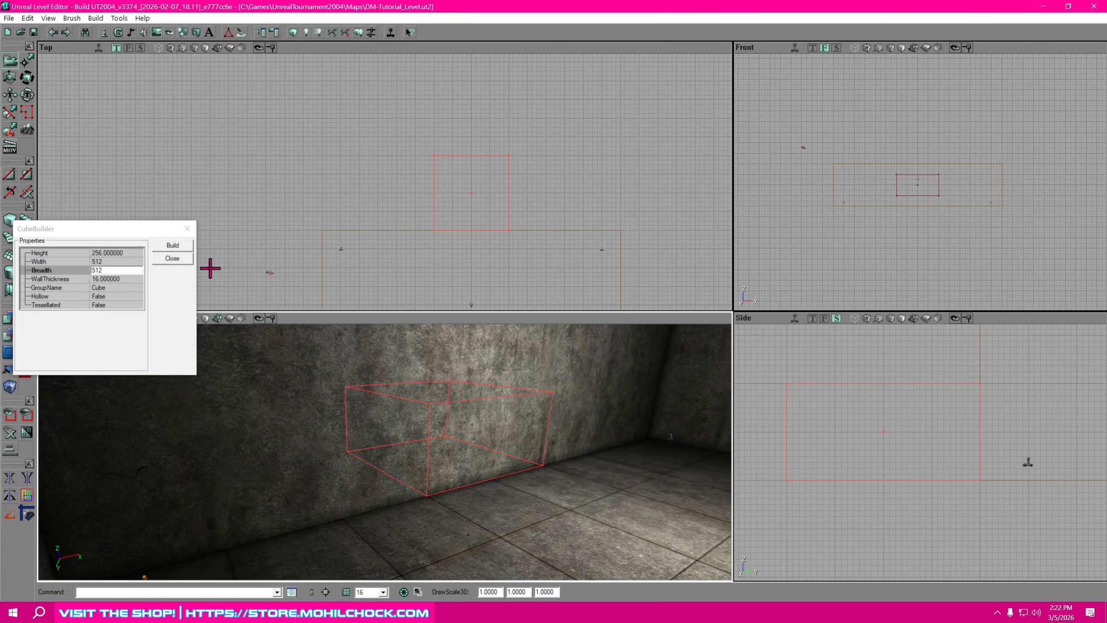
- Close the cube builder settings and enable realtime preview for the viewports
left_click(172, 258)
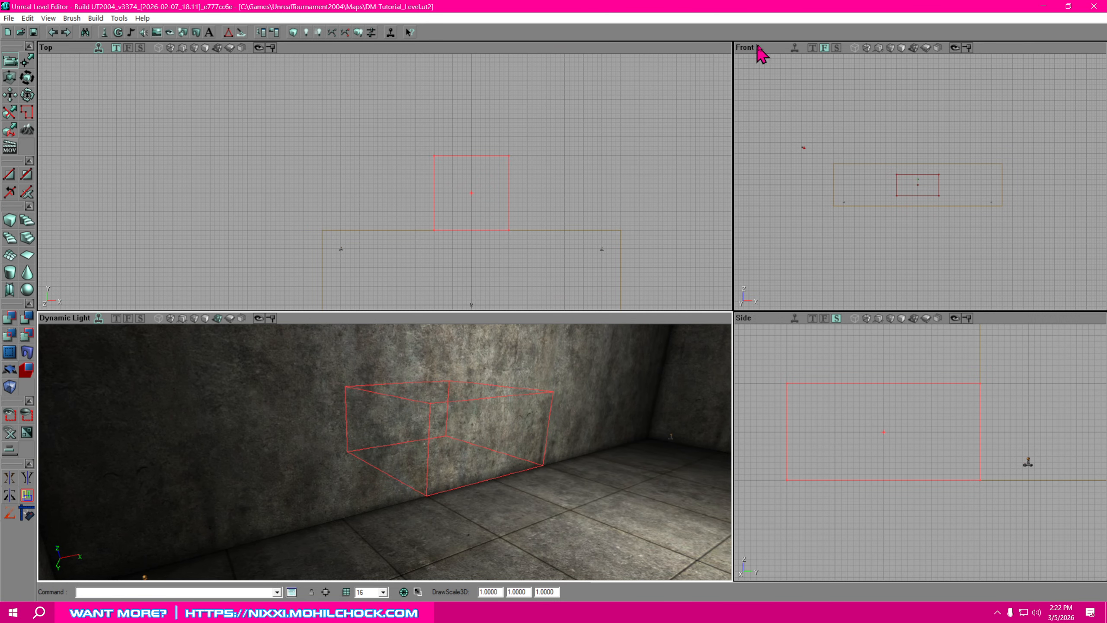
left_click(794, 48)
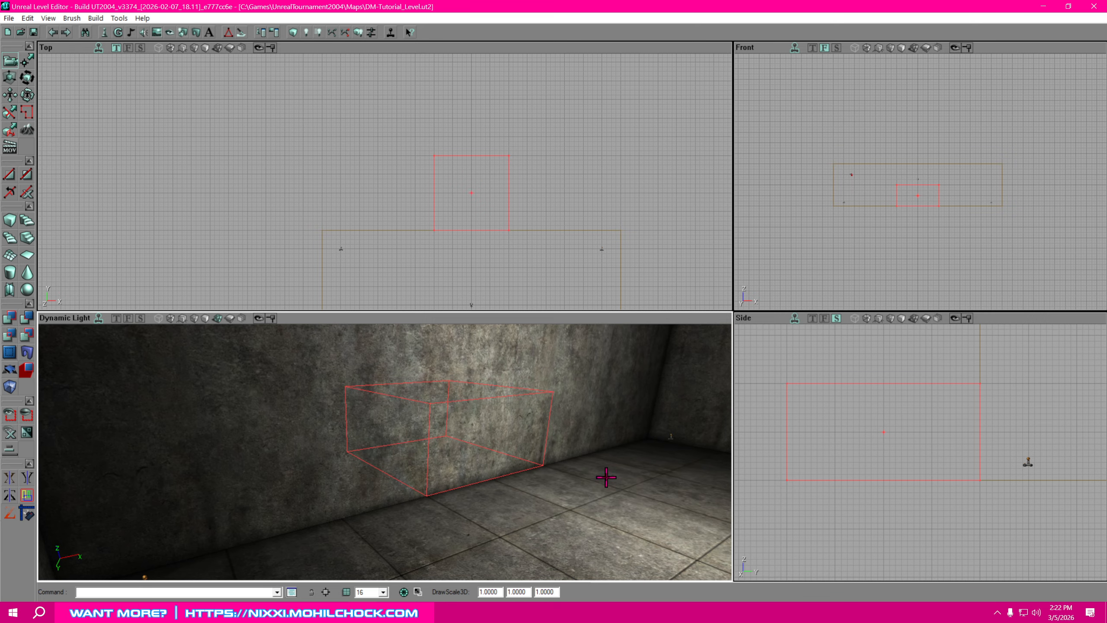
mouse_move(594, 479)
right_mouse_down()
mouse_move(654, 461)
mouse_move(594, 473)
mouse_move(593, 490)
right_mouse_up()
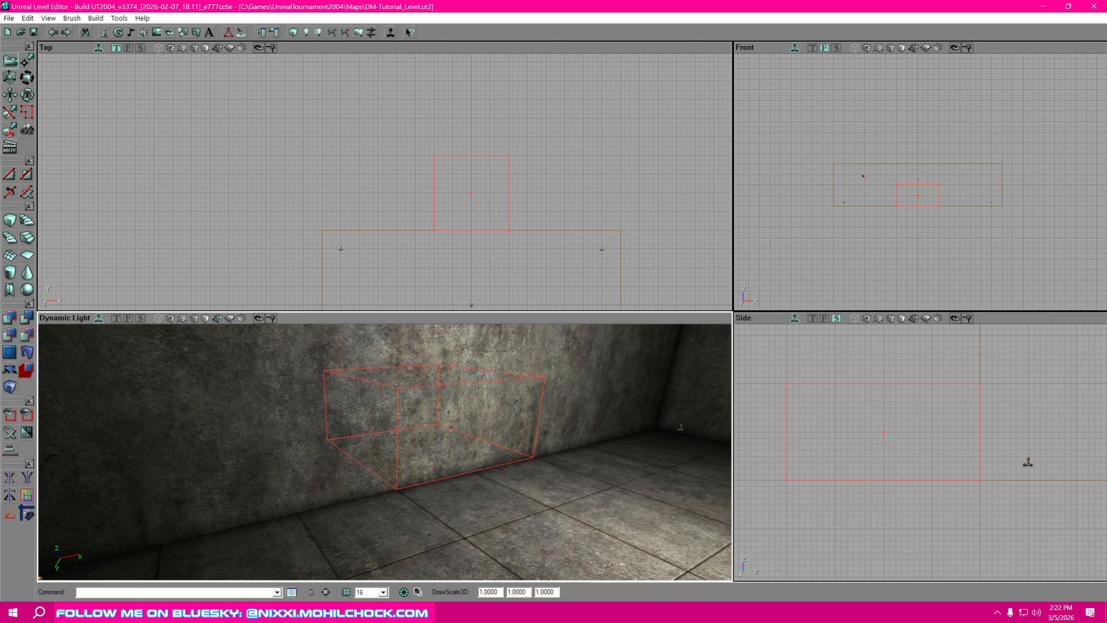
- Choose the bas02HAb texture from the HumanoidArchitecture Bases group and subtract the cube brush from the level
left_click_drag(1106, 80, 828, 52)
scroll(816, 384, "down", 3)
scroll(815, 383, "down", 1)
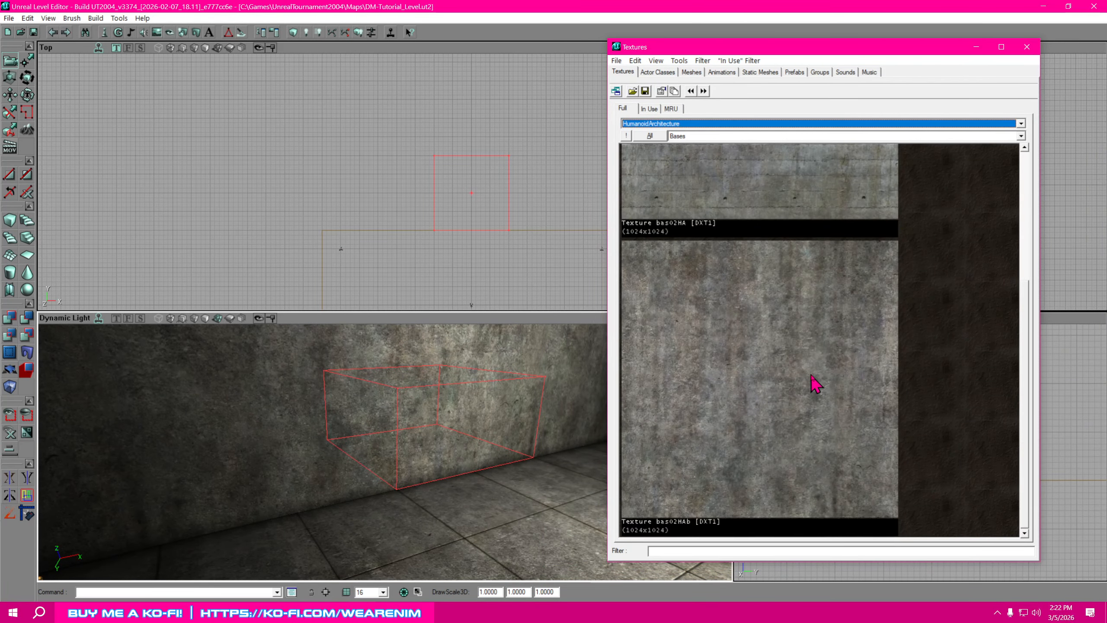
left_click(767, 336)
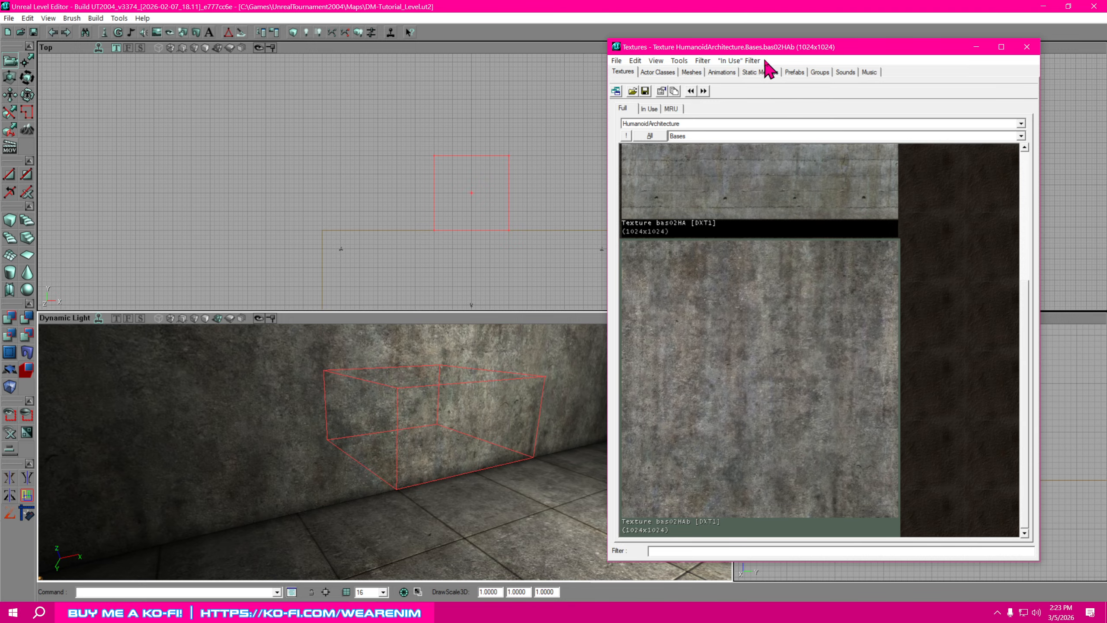
left_click_drag(752, 54, 1016, 61)
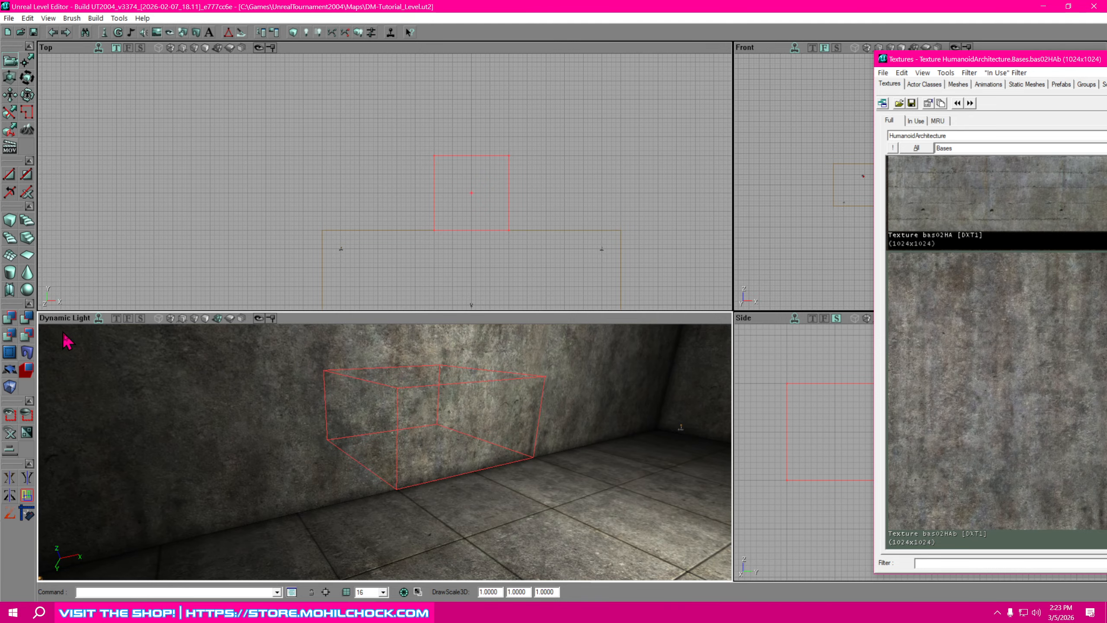
left_click(26, 320)
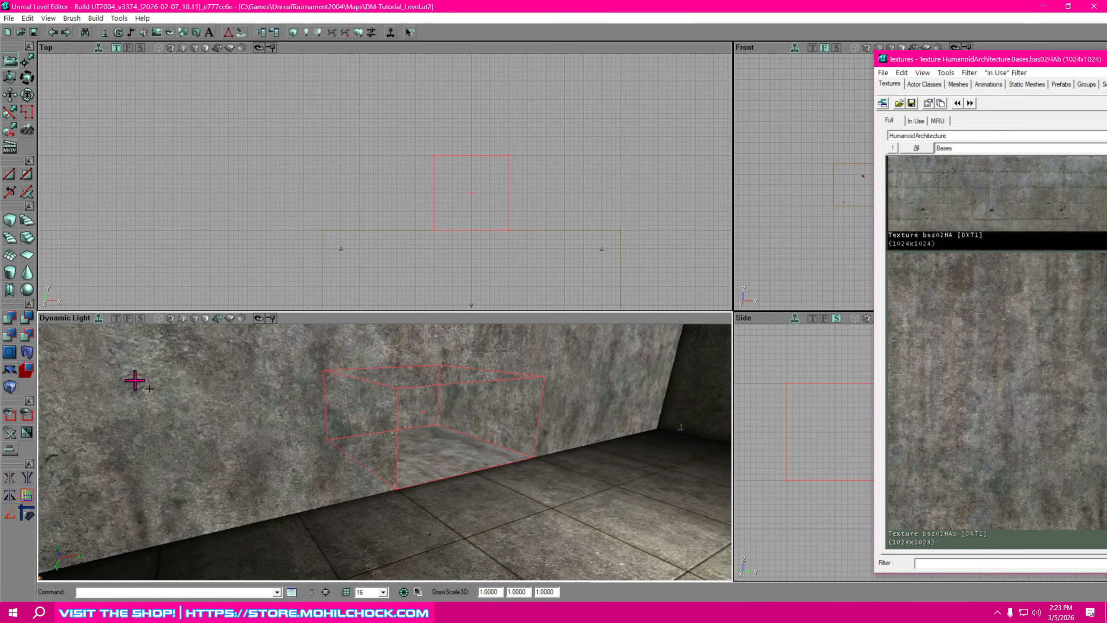
- Examine the carved alcove, the surrounding walls and the room lighting in the 3D view
mouse_move(537, 510)
left_mouse_down()
mouse_move(436, 471)
mouse_move(480, 506)
left_mouse_up()
right_click_drag(556, 544, 610, 493)
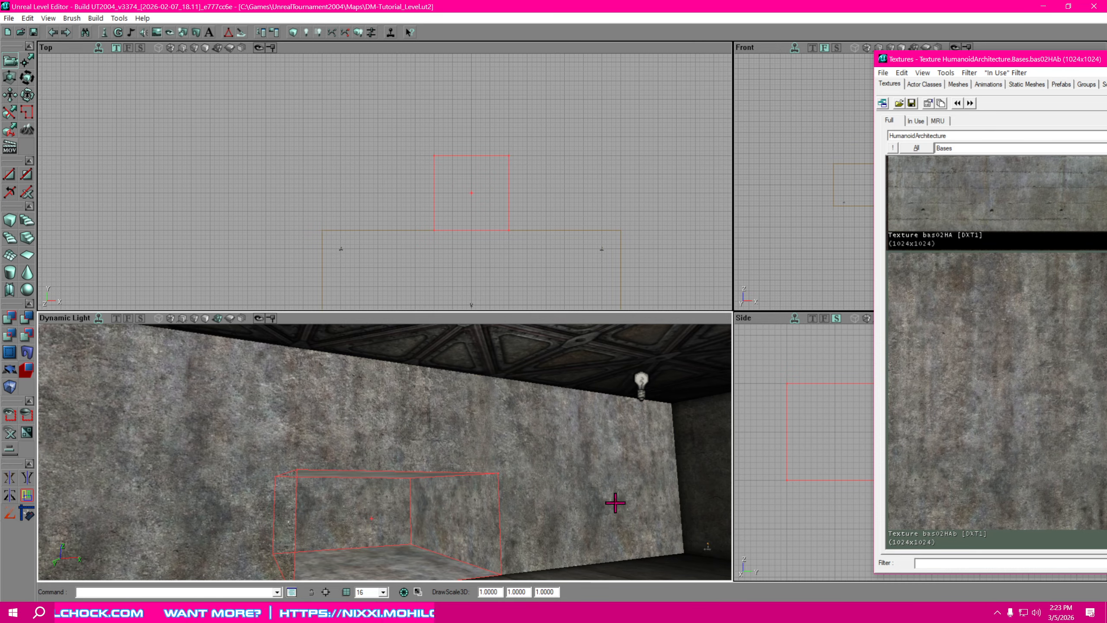
mouse_move(565, 447)
right_mouse_down()
mouse_move(571, 491)
mouse_move(597, 517)
mouse_move(588, 507)
right_mouse_up()
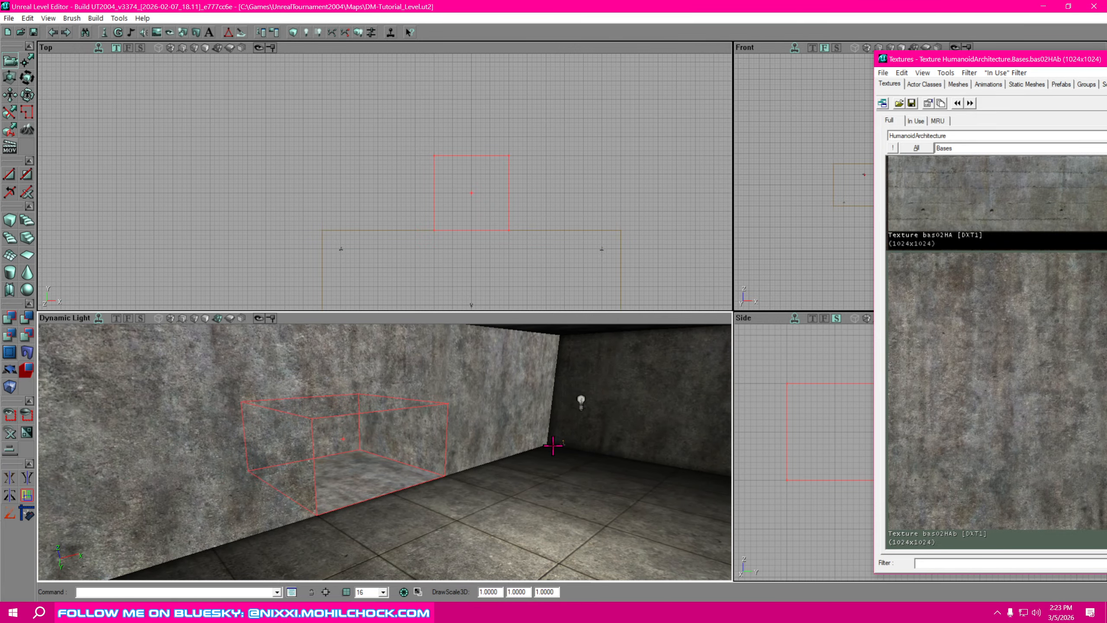
right_click_drag(555, 386, 464, 397)
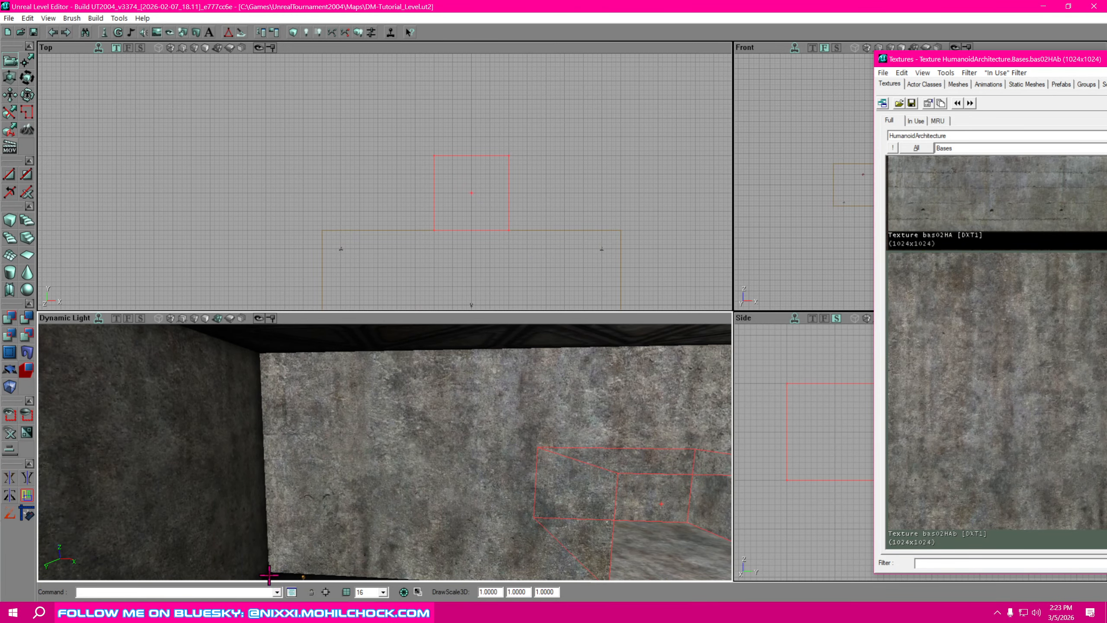
right_click_drag(303, 512, 242, 527)
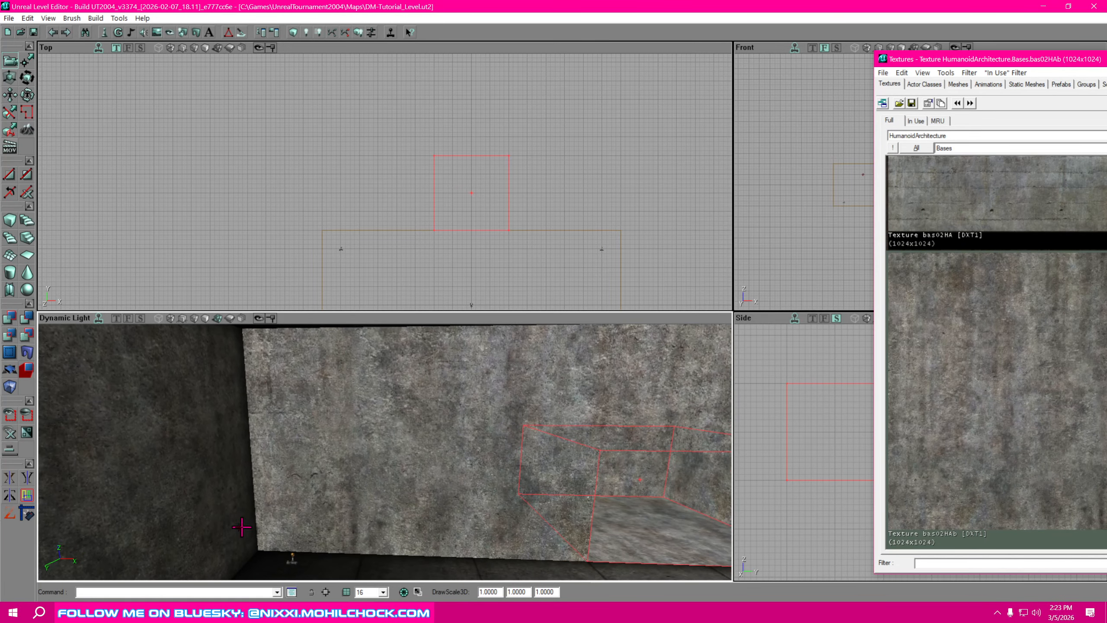
right_click_drag(346, 482, 347, 475)
right_click_drag(279, 414, 434, 411)
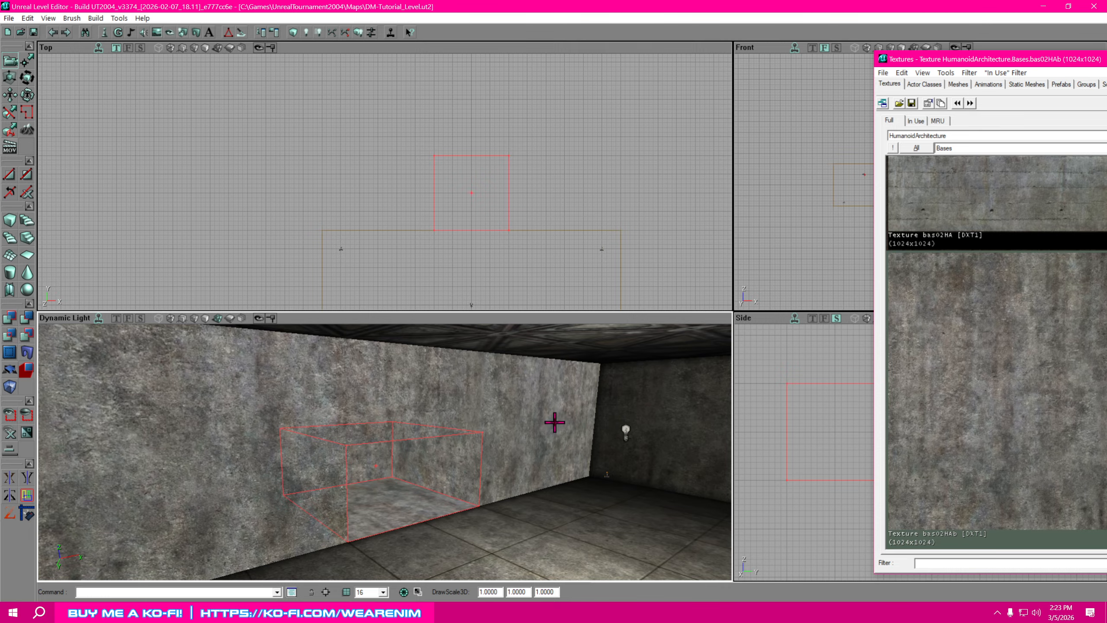
right_click_drag(557, 421, 446, 506)
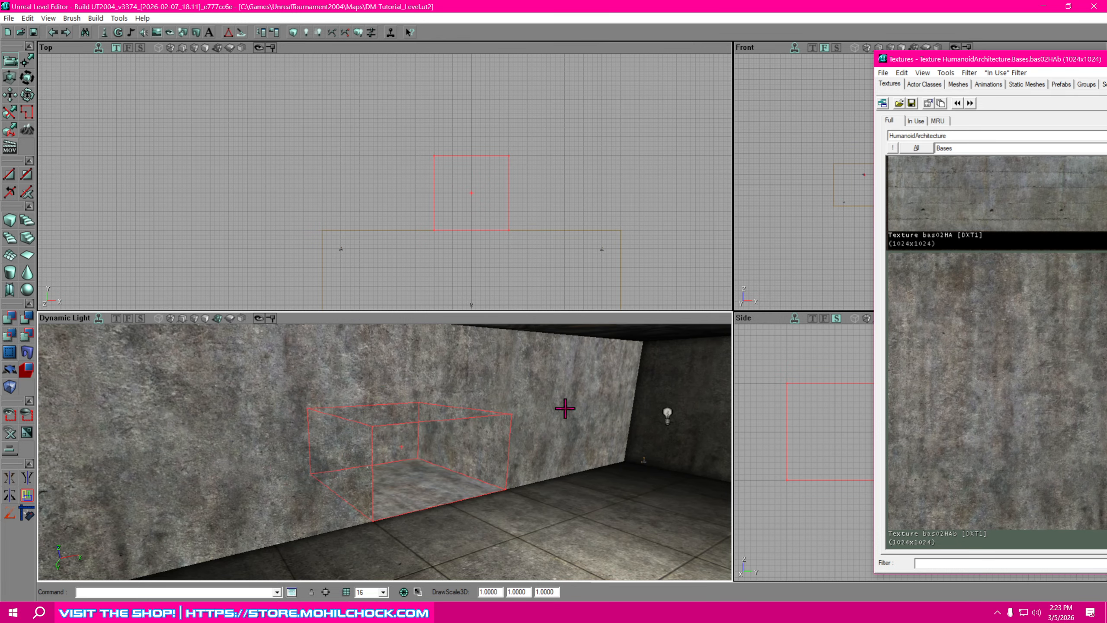
left_click_drag(574, 390, 562, 371)
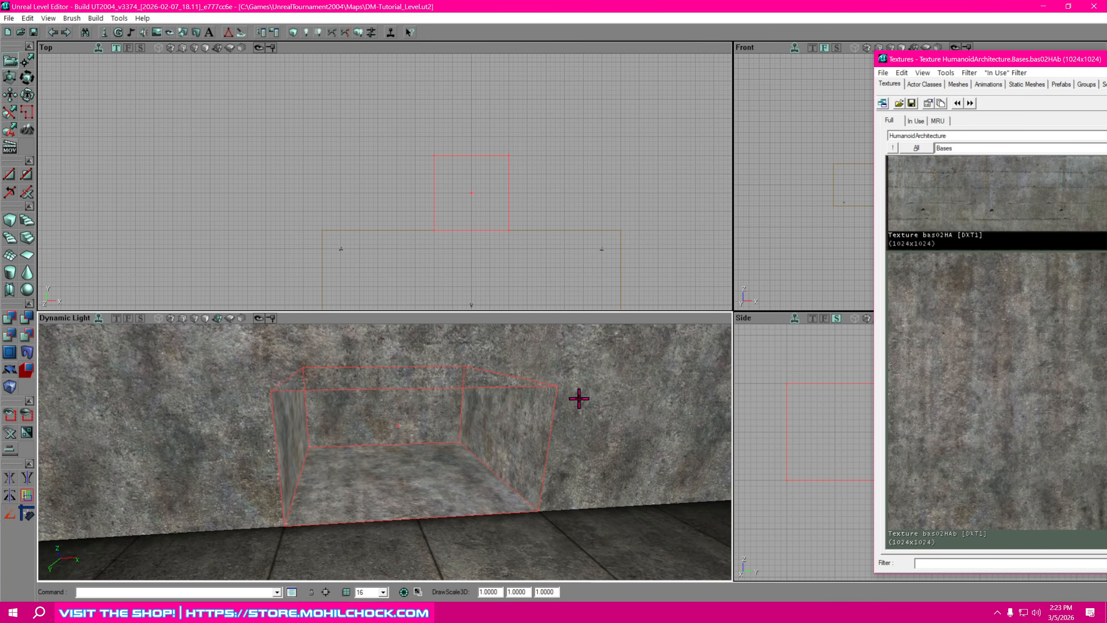
right_click_drag(542, 559, 591, 505)
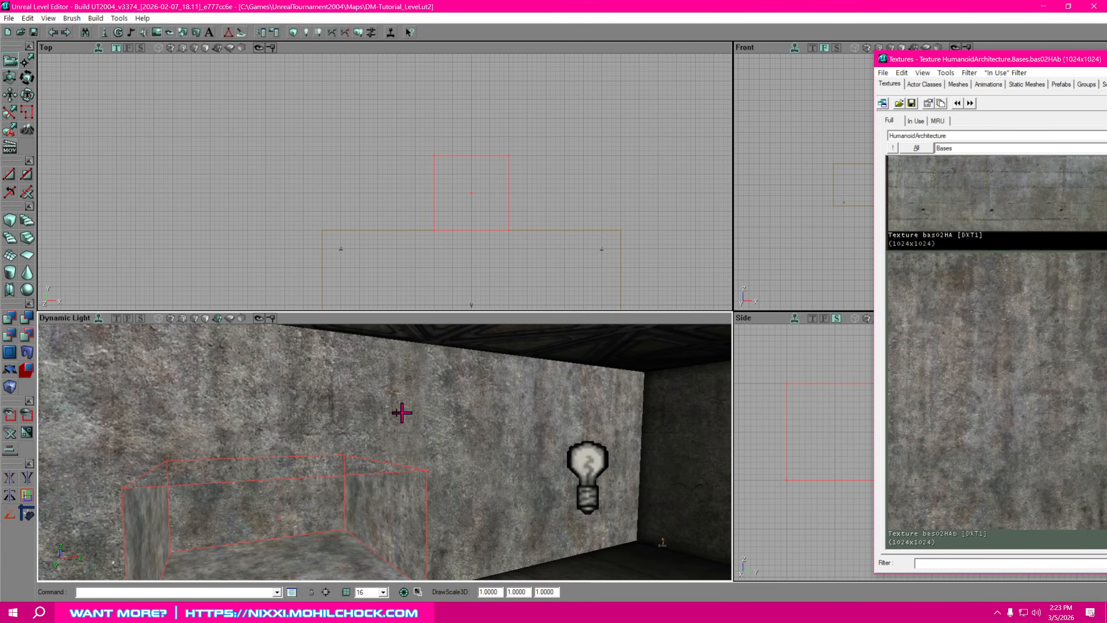
- Apply the flr08HA texture from the HumanoidArchitecture Floors group to the alcove's floor surface, then deselect that surface
right_click_drag(454, 433, 405, 489)
left_click_drag(406, 488, 399, 445)
right_click_drag(399, 445, 438, 441)
left_click_drag(438, 440, 410, 471)
right_click_drag(409, 471, 417, 448)
left_click(399, 463)
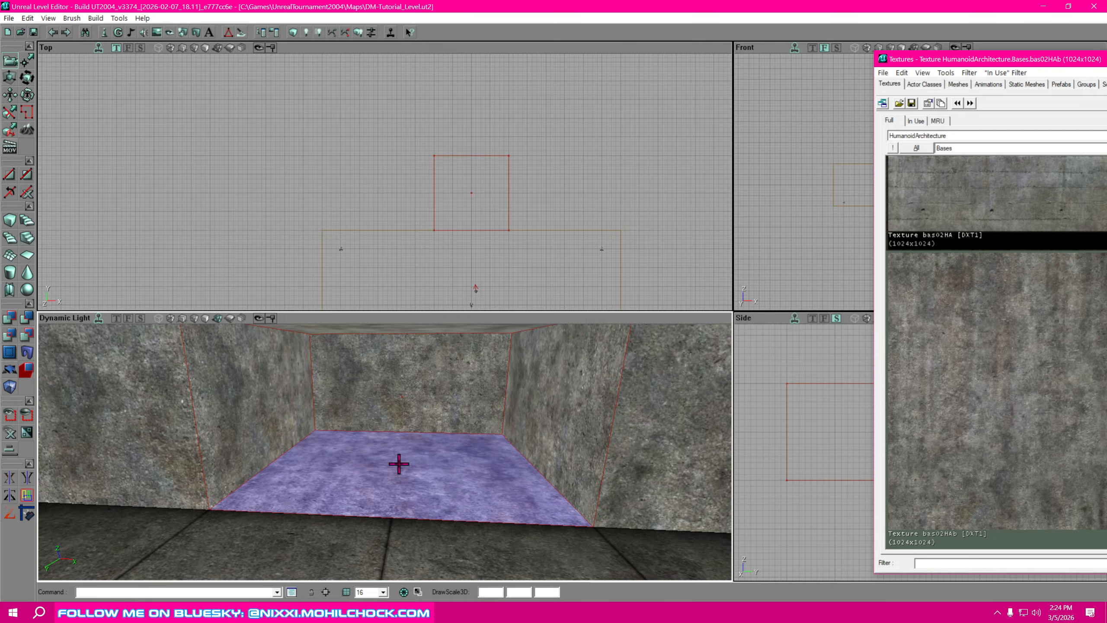
left_click_drag(1024, 63, 813, 65)
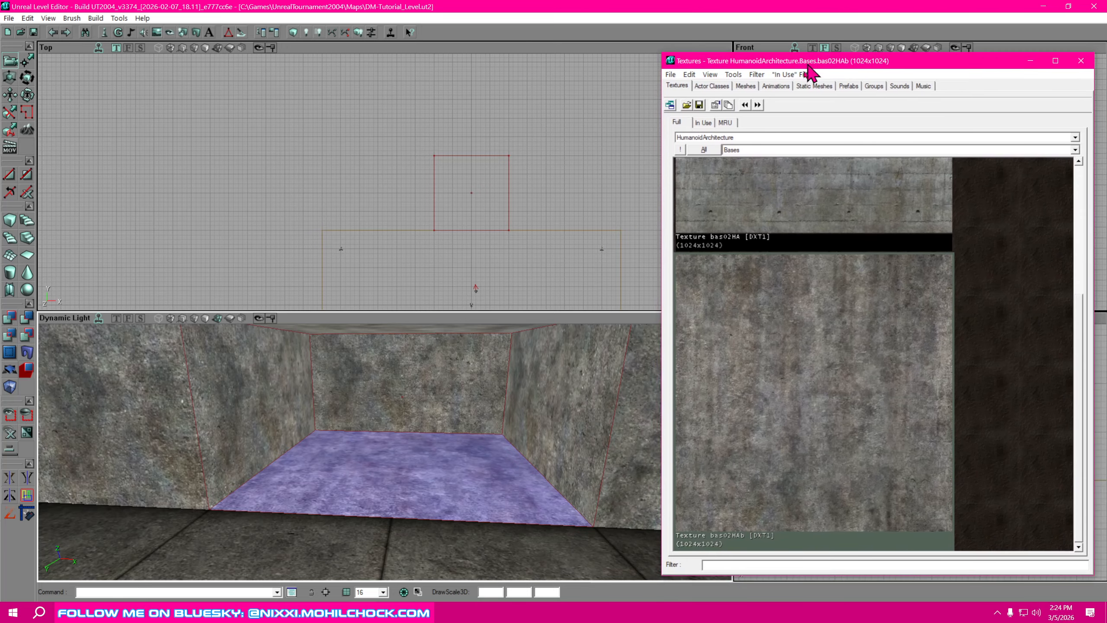
left_click(768, 151)
left_click(740, 174)
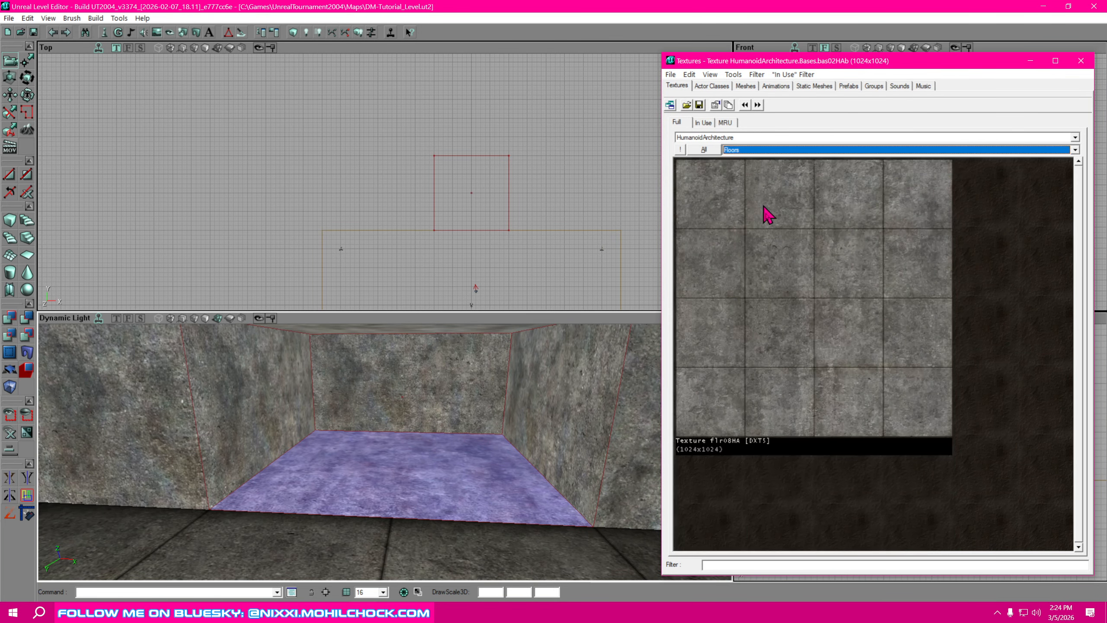
left_click(781, 315)
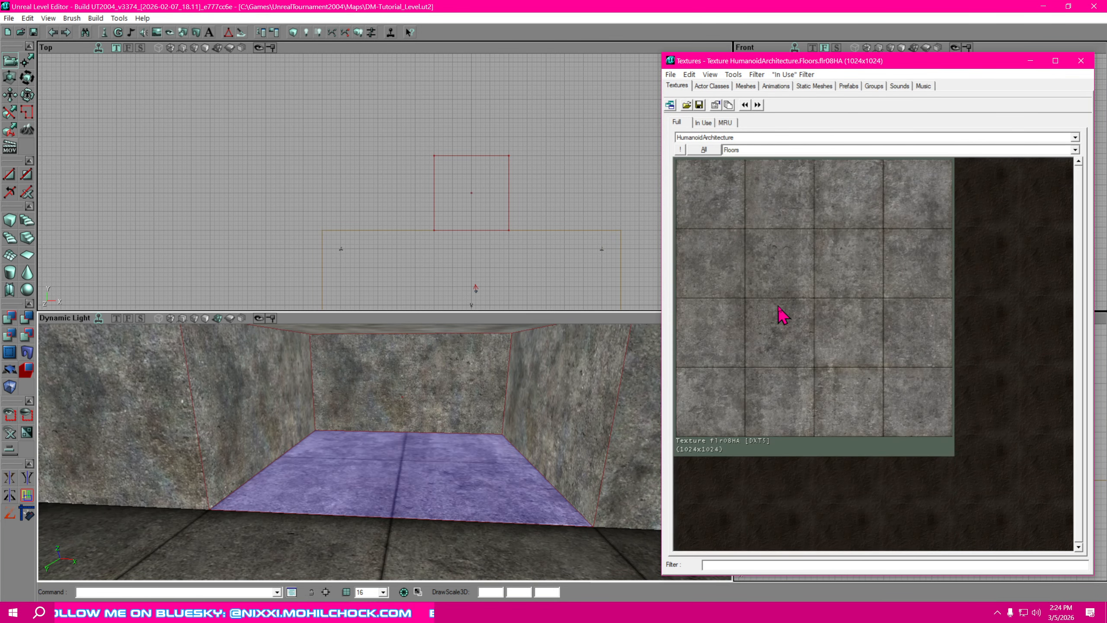
left_click(462, 494, "ctrl")
right_click_drag(462, 495, 460, 432)
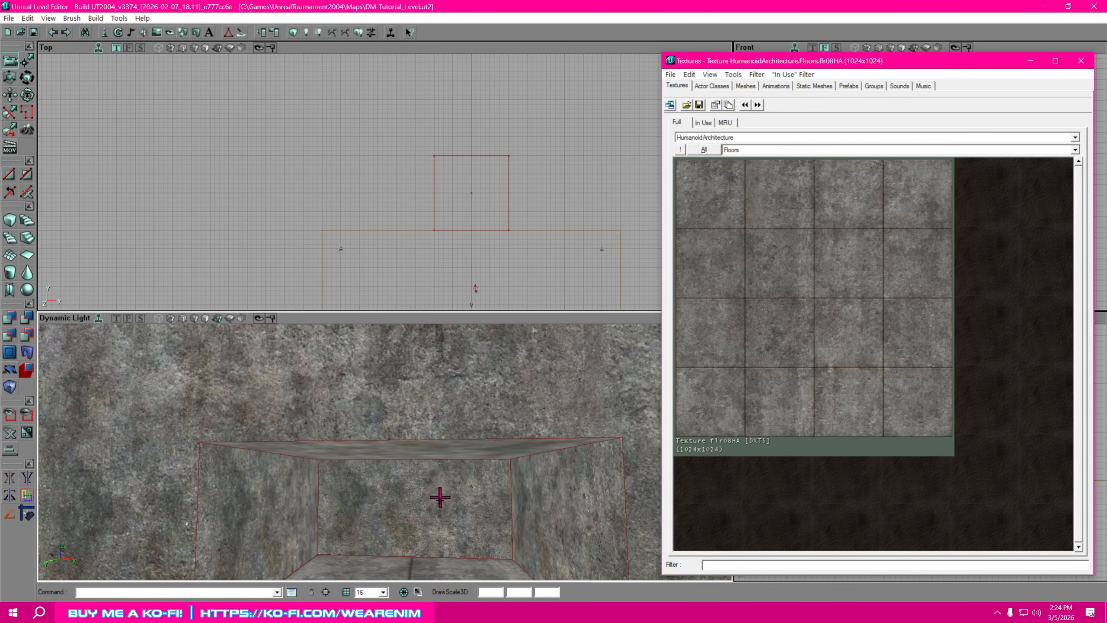
- Move the texture browser aside and move the red builder brush out of the alcove to an empty area outside the room
mouse_move(440, 497)
right_mouse_down()
mouse_move(440, 436)
mouse_move(449, 471)
right_mouse_up()
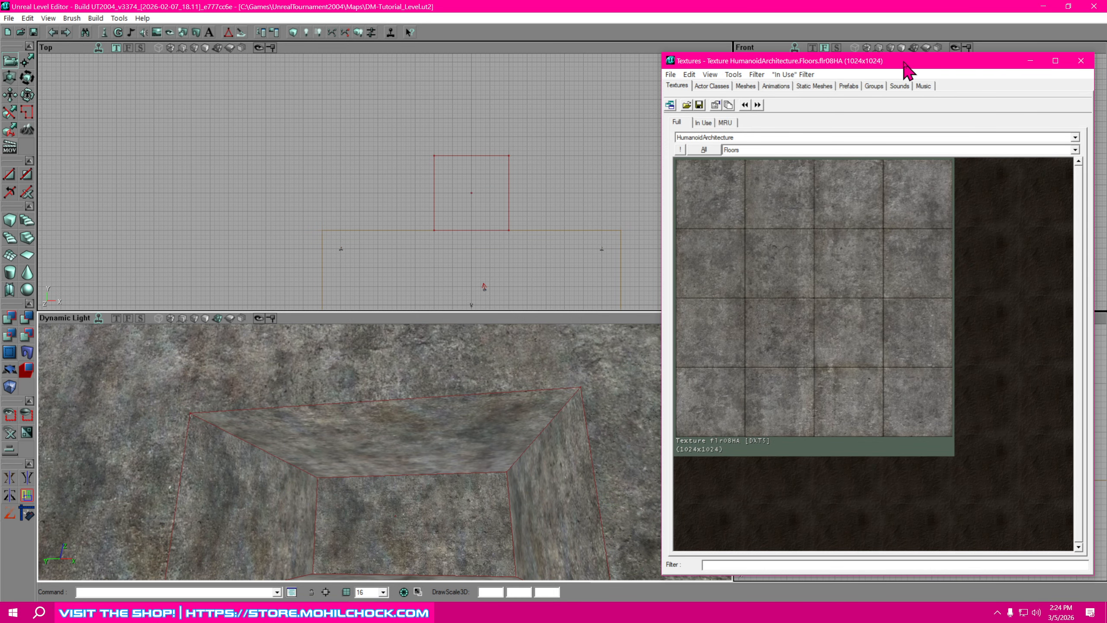
left_click_drag(906, 70, 1106, 69)
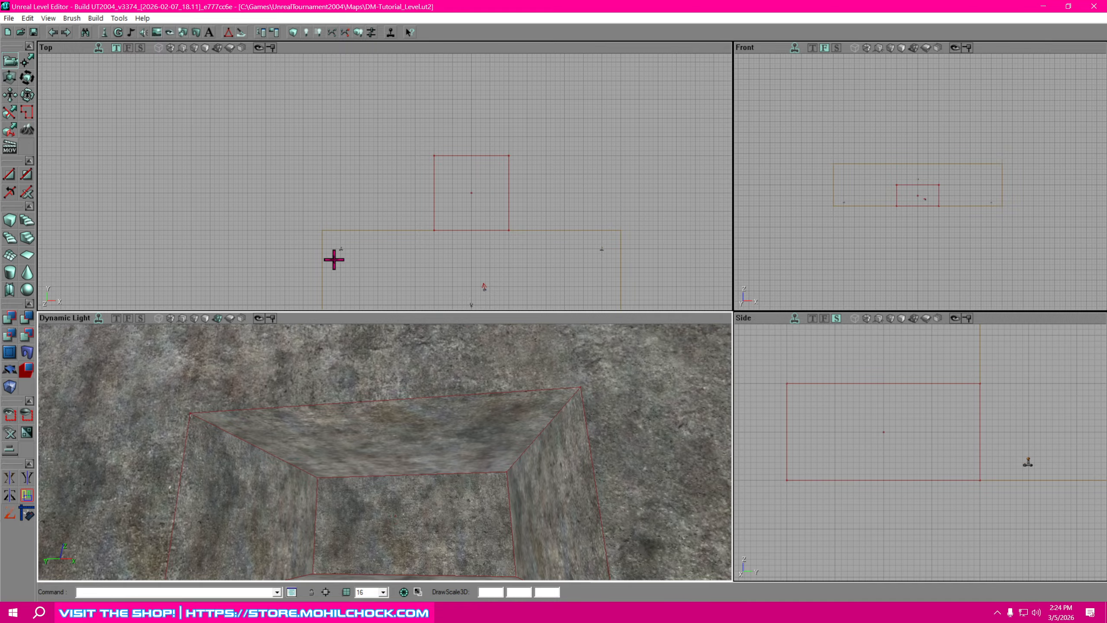
left_click(432, 203)
mouse_move(450, 200)
left_mouse_down()
mouse_move(405, 170)
mouse_move(460, 111)
mouse_move(669, 330)
mouse_move(653, 318)
left_mouse_up()
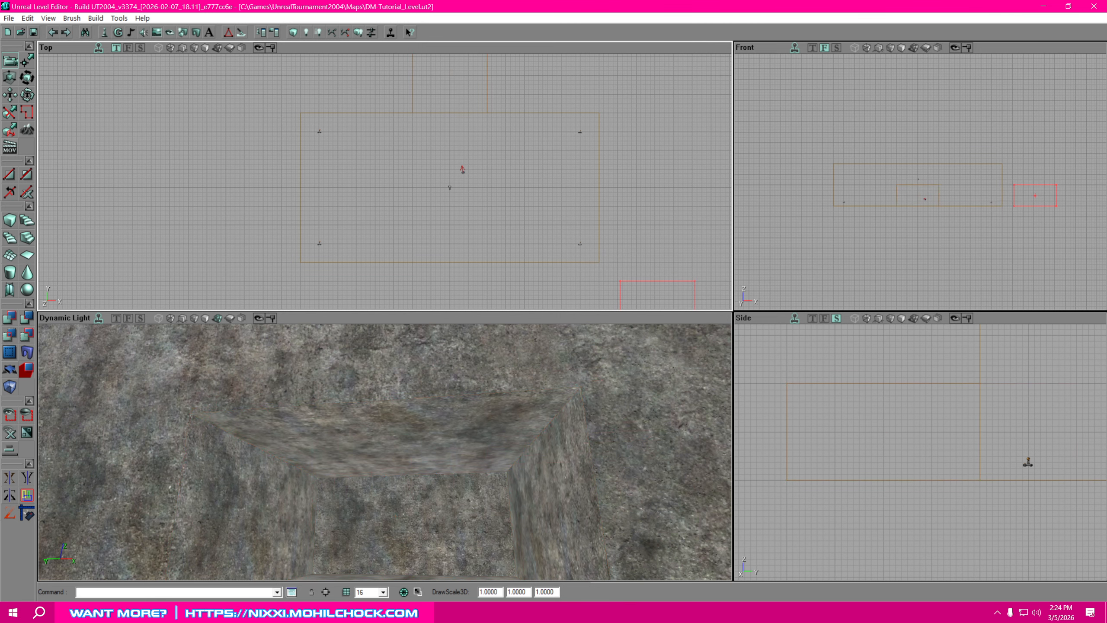
left_click_drag(438, 124, 495, 173)
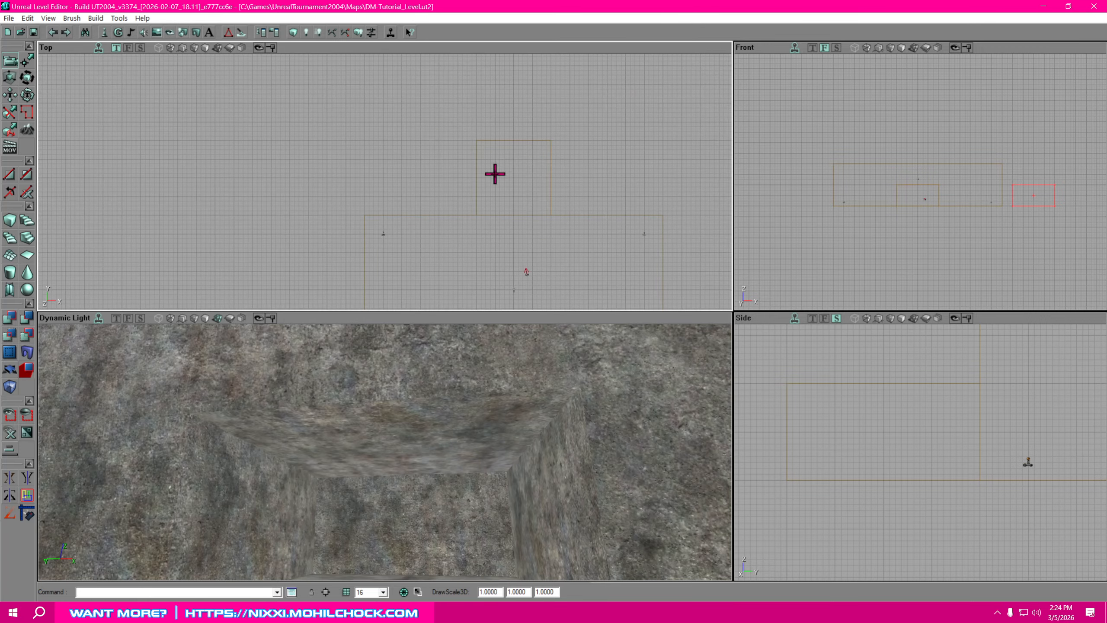
- Select the subtracted alcove brush, switch to vertex editing and pick its upper vertices where it meets the room wall
left_click(476, 187)
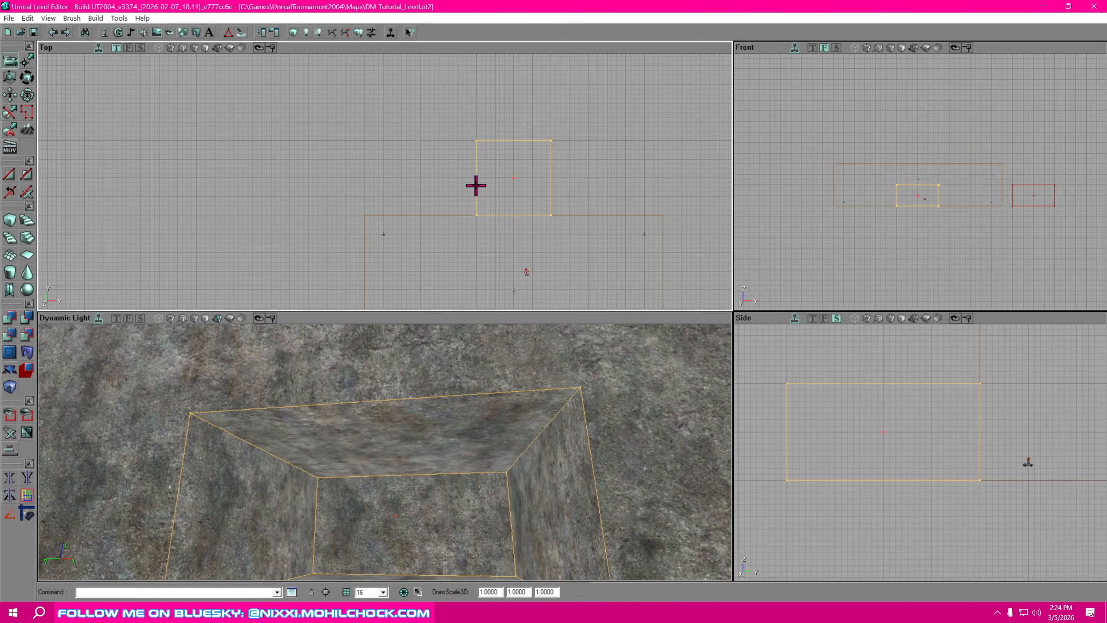
right_click_drag(514, 502, 501, 537)
left_click_drag(1010, 434, 924, 437)
left_click_drag(937, 427, 1029, 460)
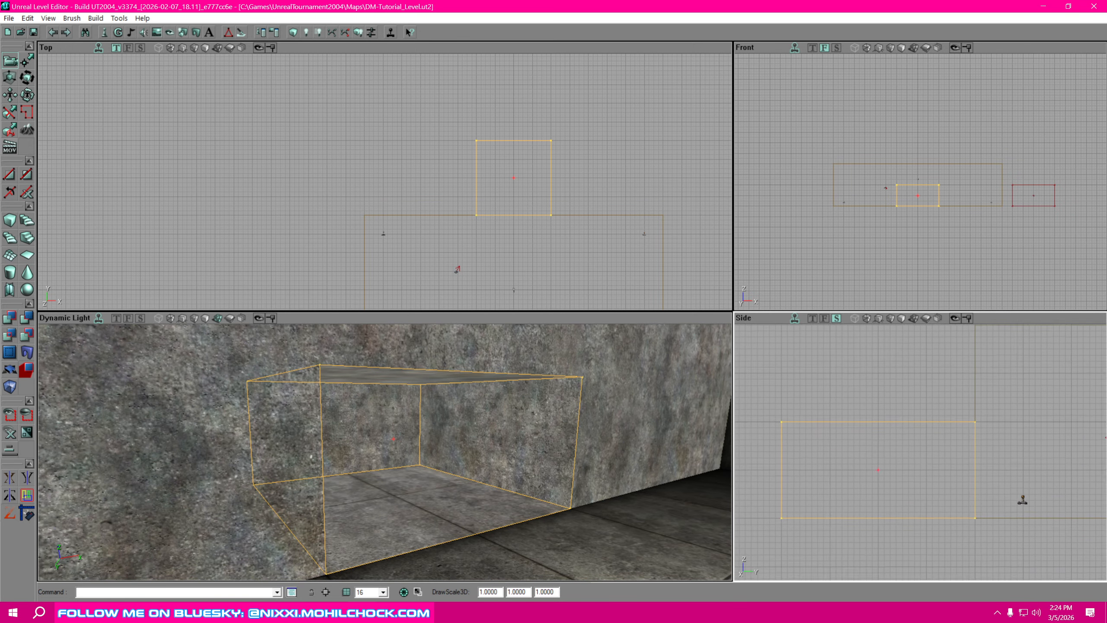
scroll(940, 427, "down", 3)
mouse_move(964, 427)
left_mouse_down()
mouse_move(968, 437)
mouse_move(957, 413)
left_mouse_up()
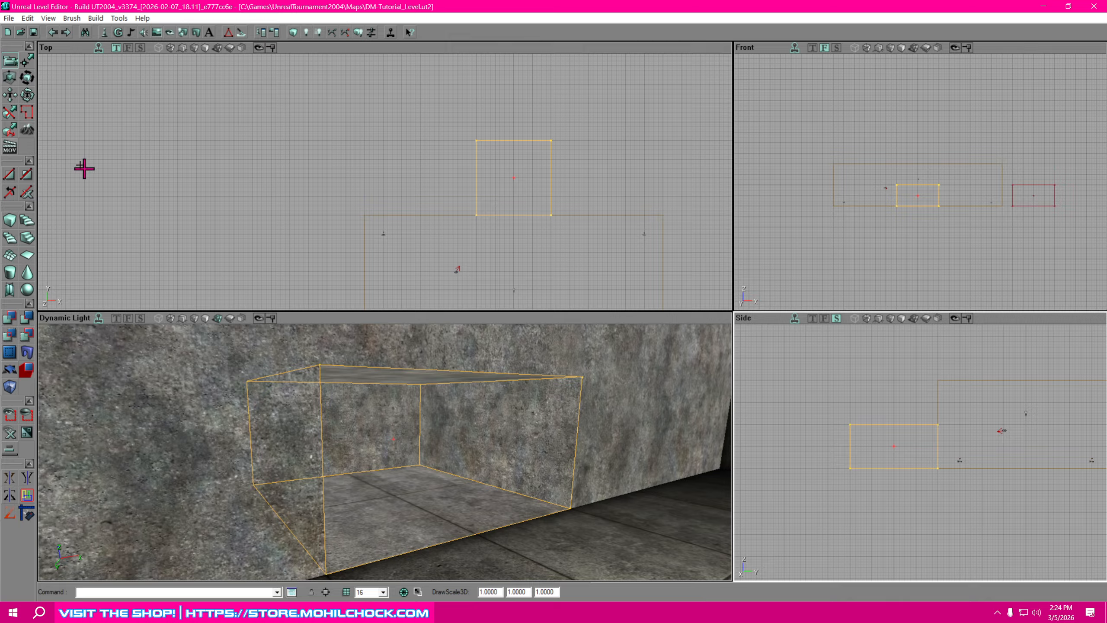
left_click(28, 64)
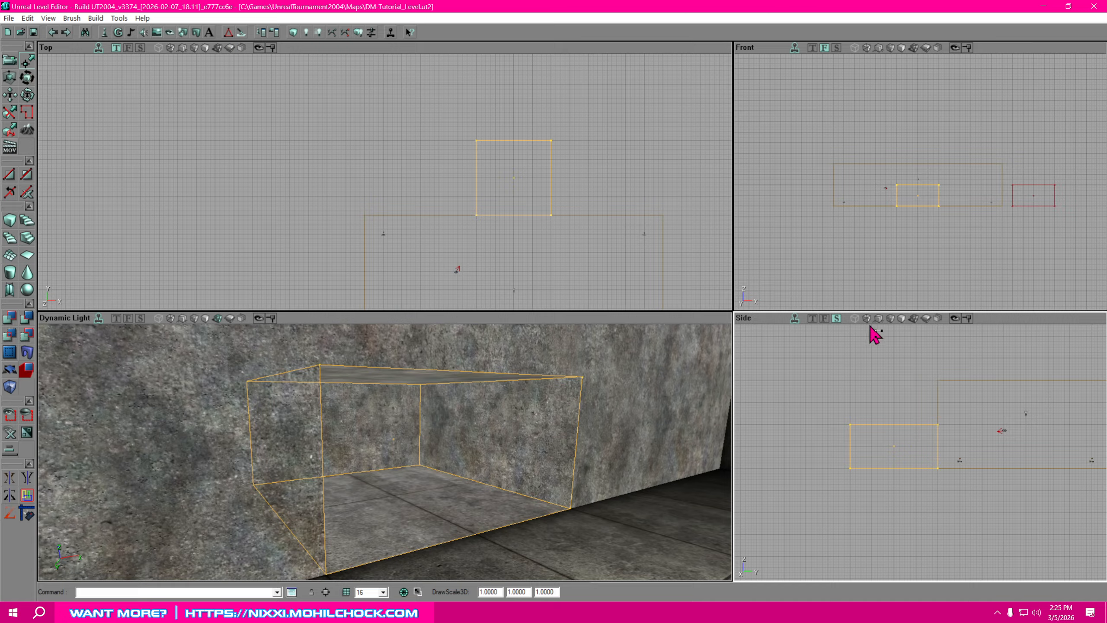
left_click_drag(979, 419, 941, 401)
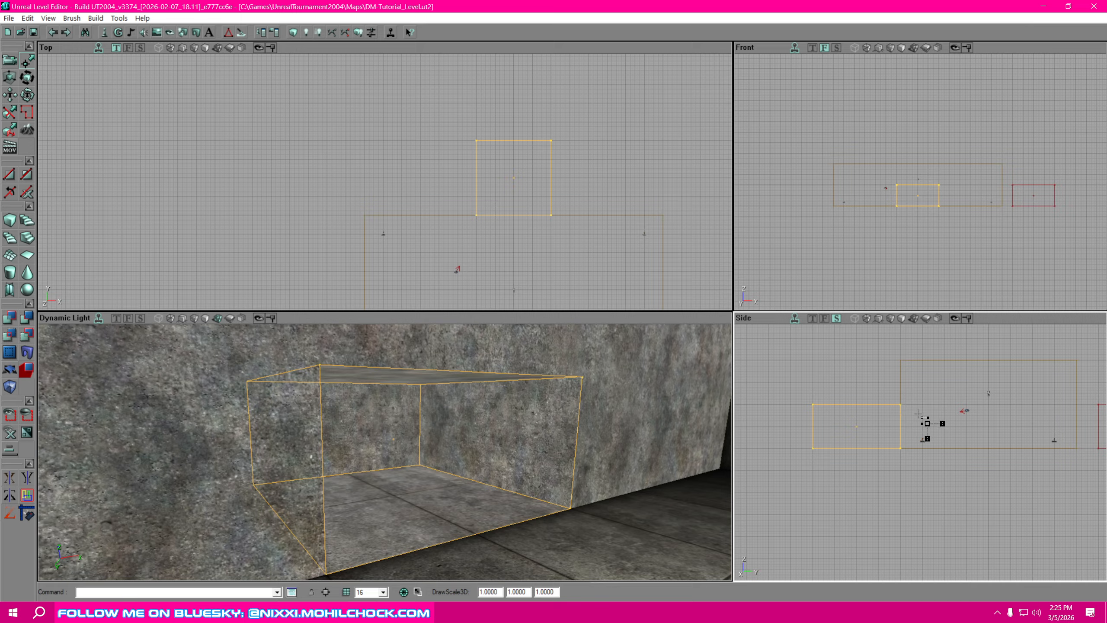
scroll(915, 414, "up", 2)
scroll(915, 414, "up", 2)
left_click_drag(943, 412, 969, 456)
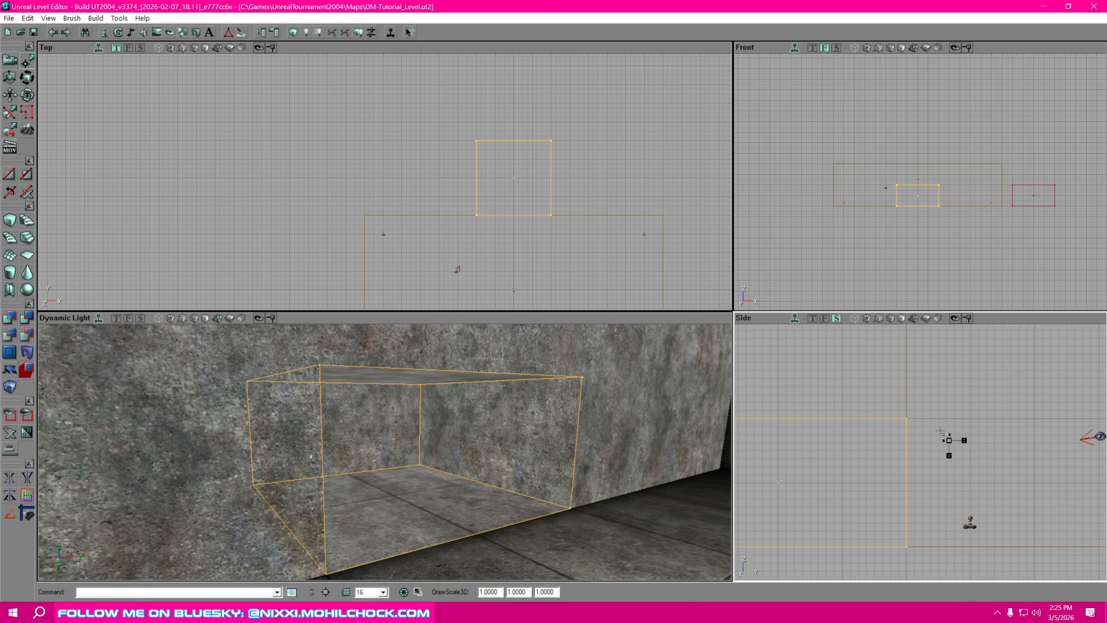
left_click(906, 418)
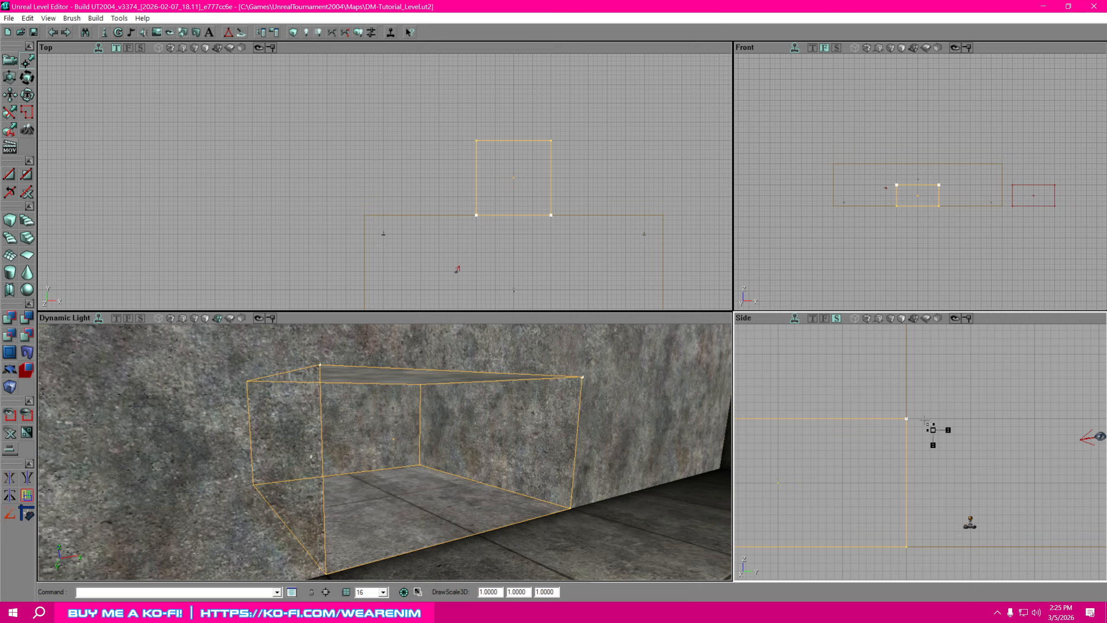
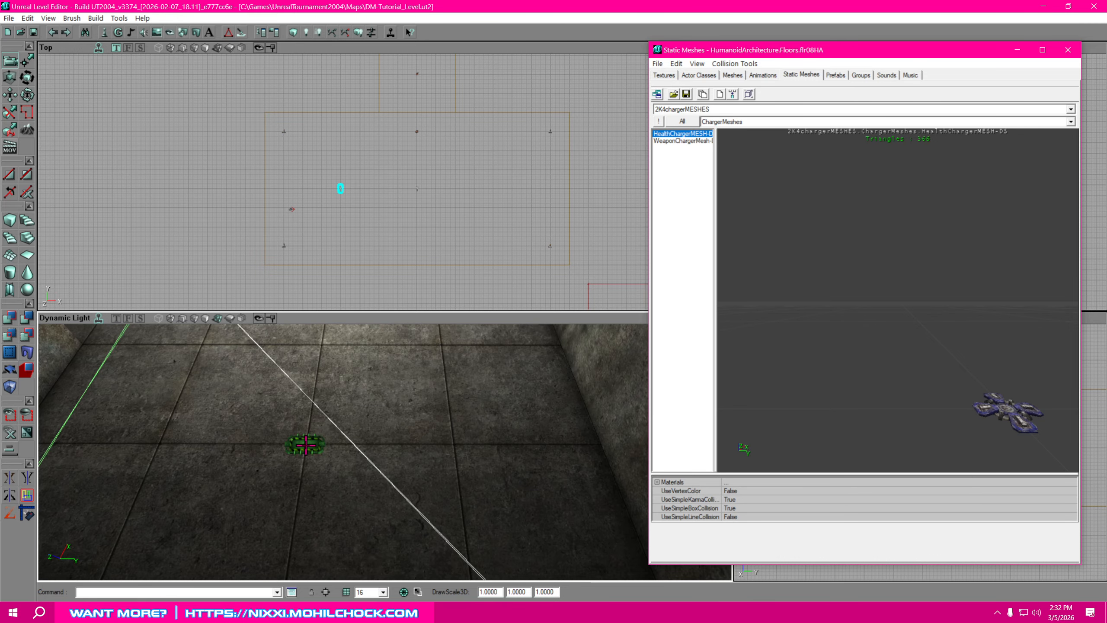
- Duplicate the weapon base and move the copy straight across to the matching spot on the other side of the room
right_click(306, 445)
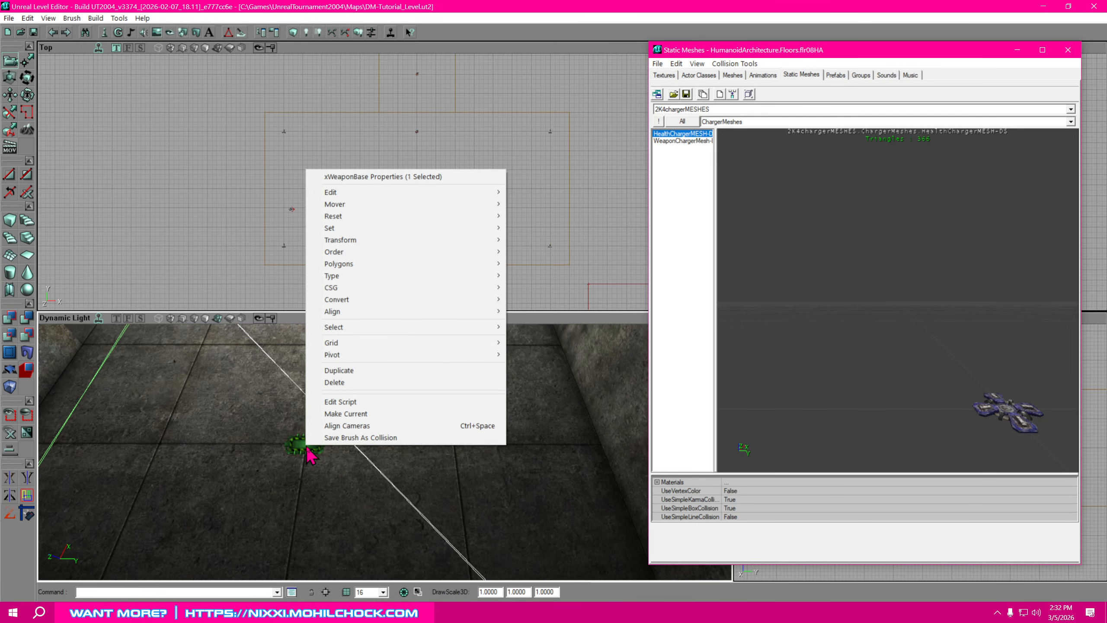
left_click(365, 371)
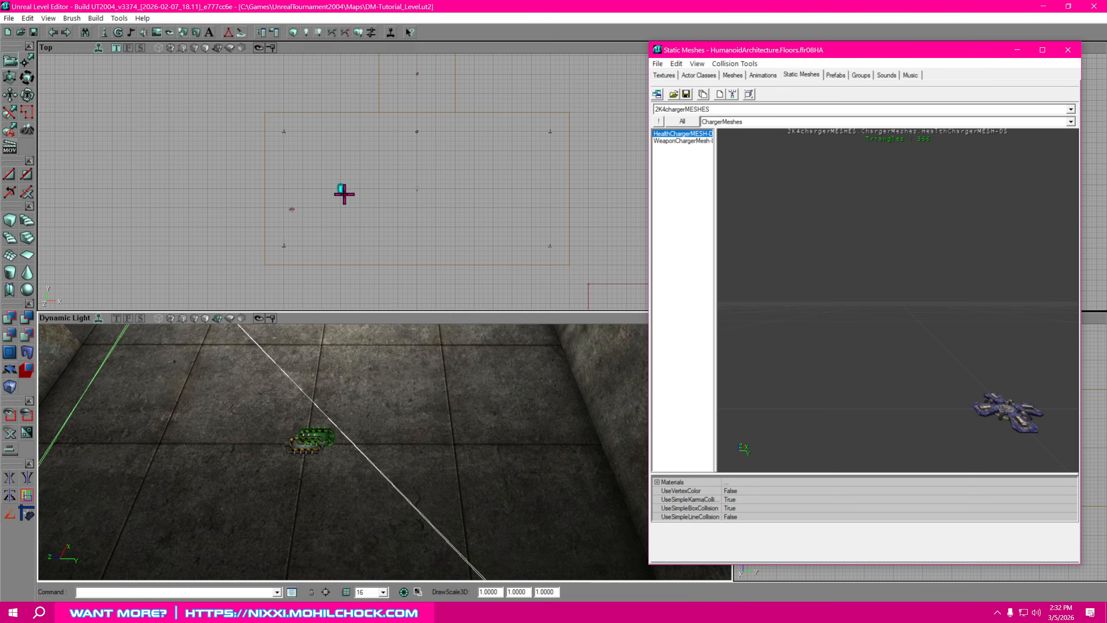
left_click_drag(344, 194, 407, 189, "ctrl")
left_click_drag(490, 186, 495, 189, "ctrl")
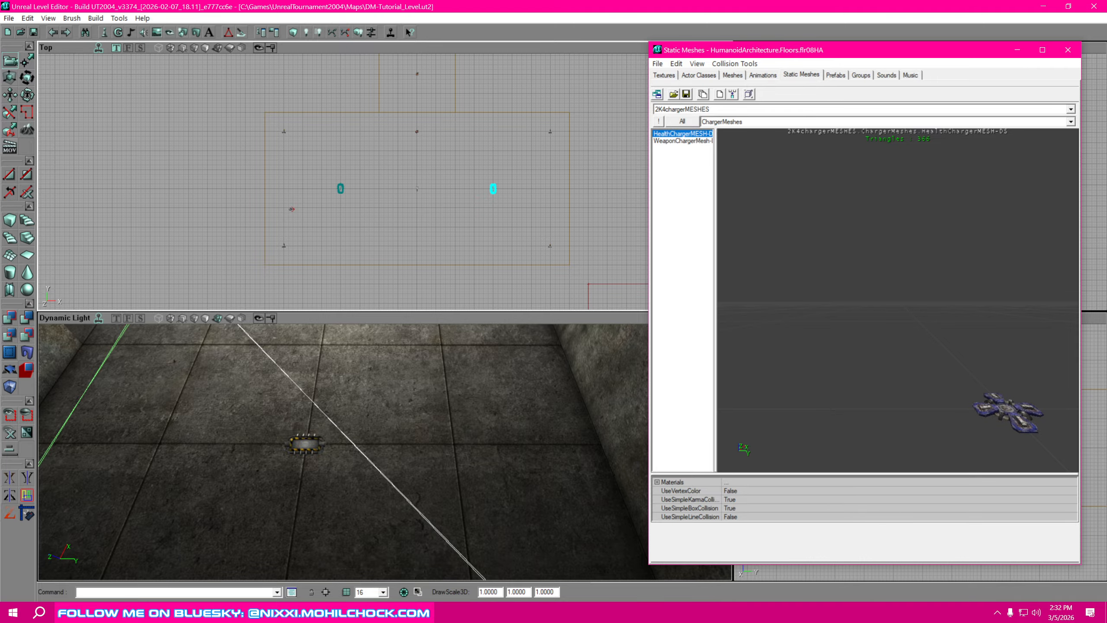
- Set the duplicated weapon base's WeaponType to RocketLauncher and close its properties
right_click(494, 188)
left_click(563, 199)
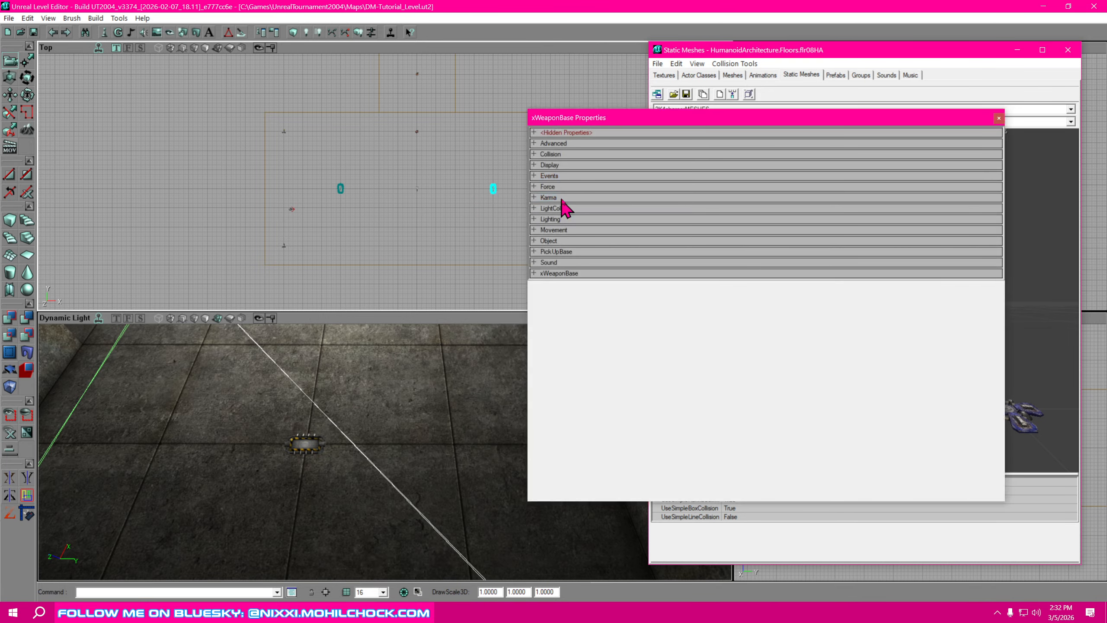
left_click(534, 274)
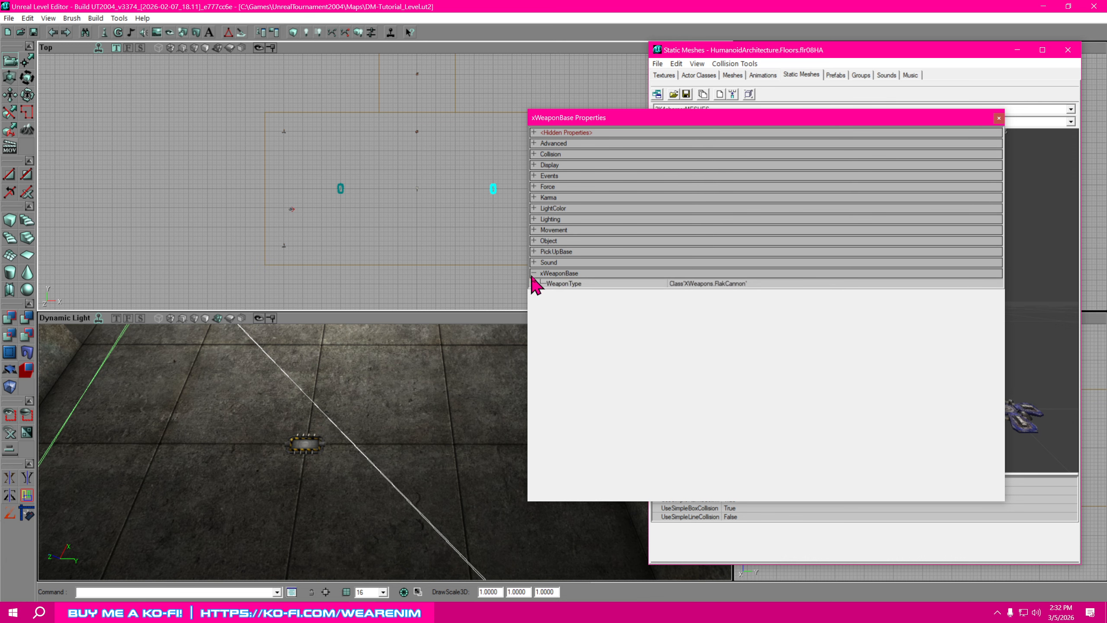
left_click(769, 284)
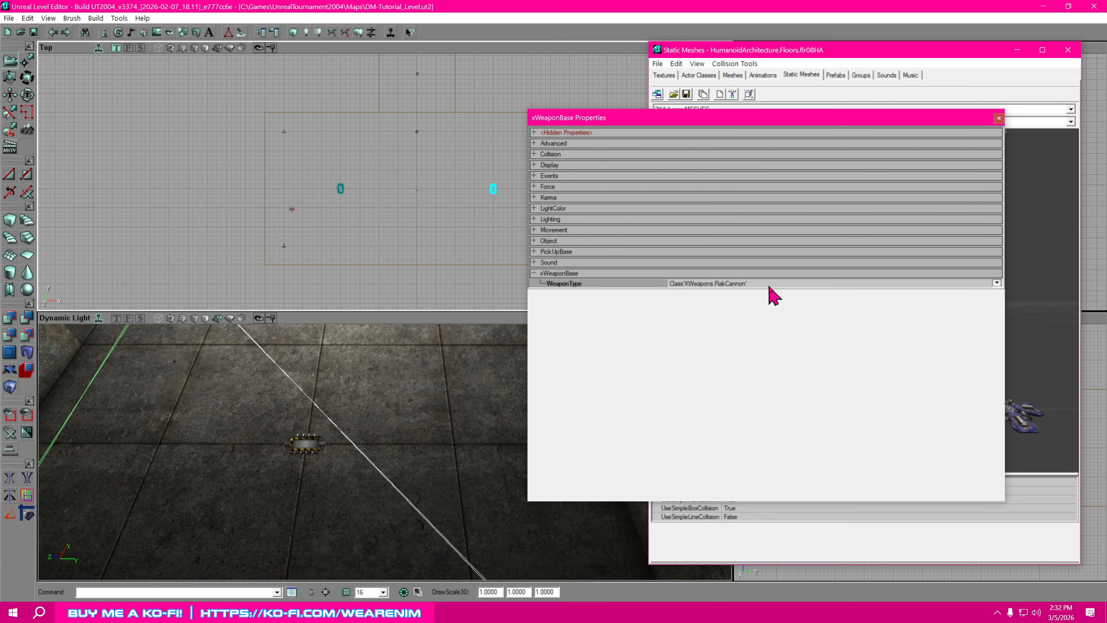
left_click(997, 283)
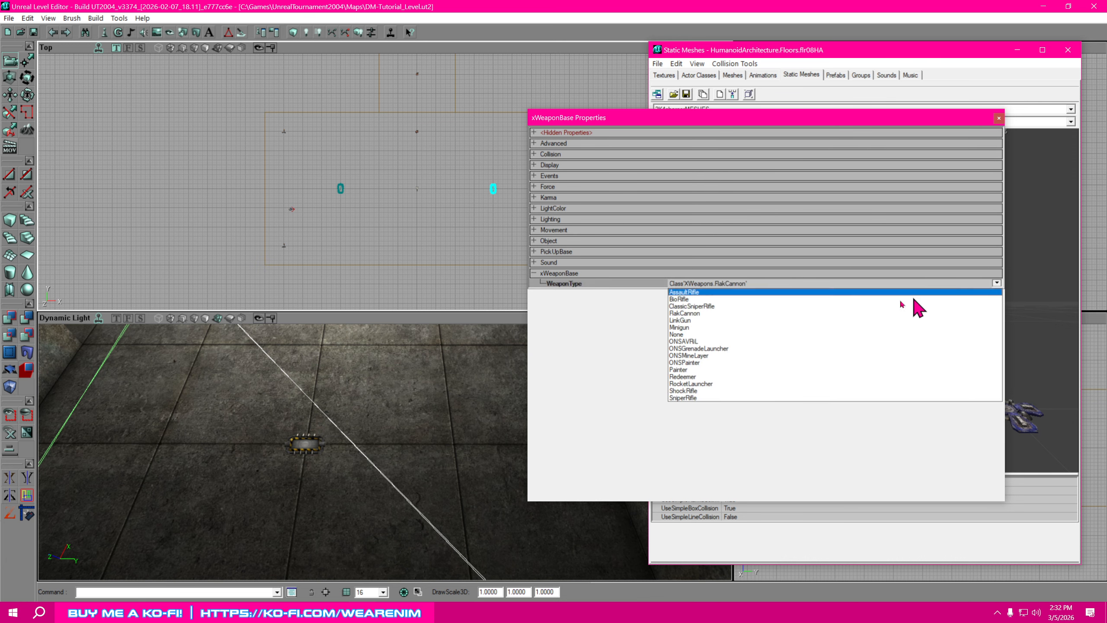
left_click(703, 384)
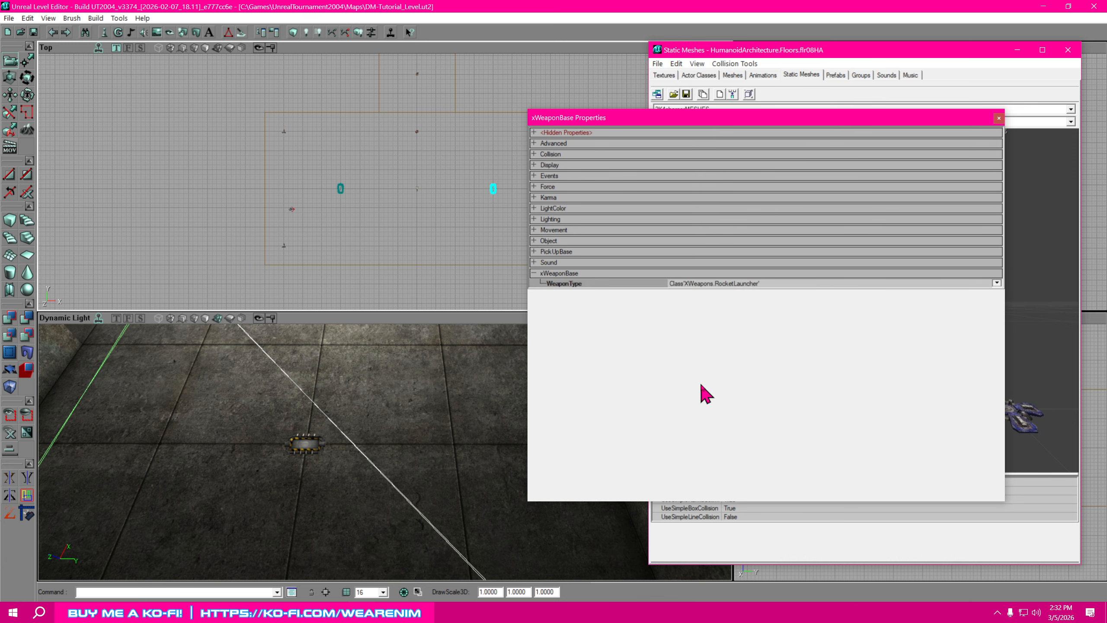
left_click(999, 118)
- Build the AI paths so the network includes the duplicated weapon base
mouse_move(466, 259)
left_mouse_down()
mouse_move(481, 278)
mouse_move(470, 270)
left_mouse_up()
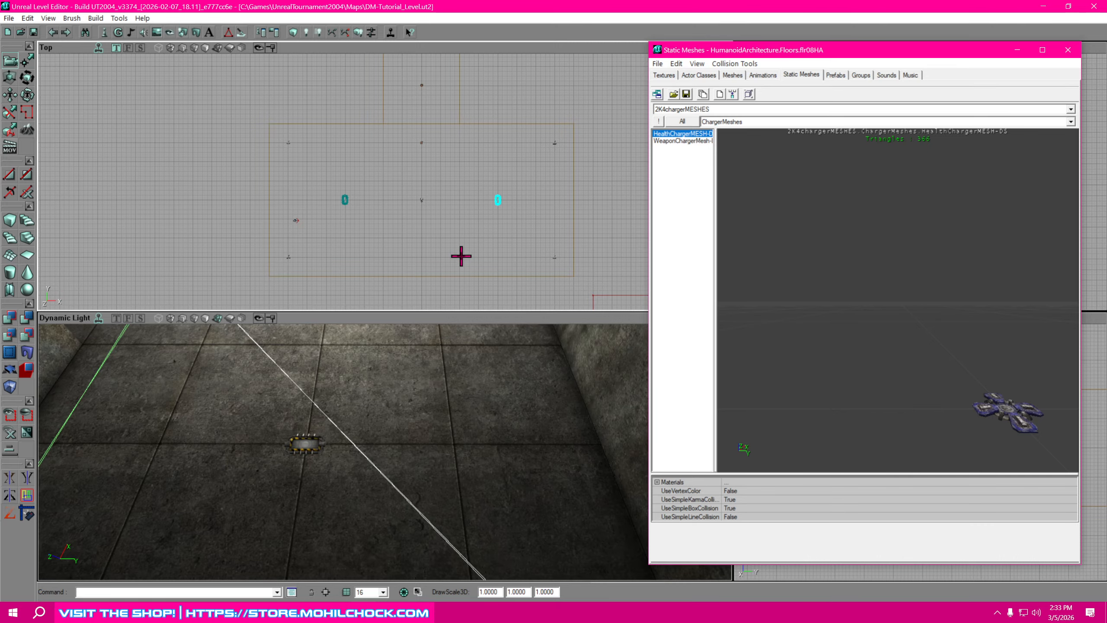
right_click_drag(453, 477, 382, 441)
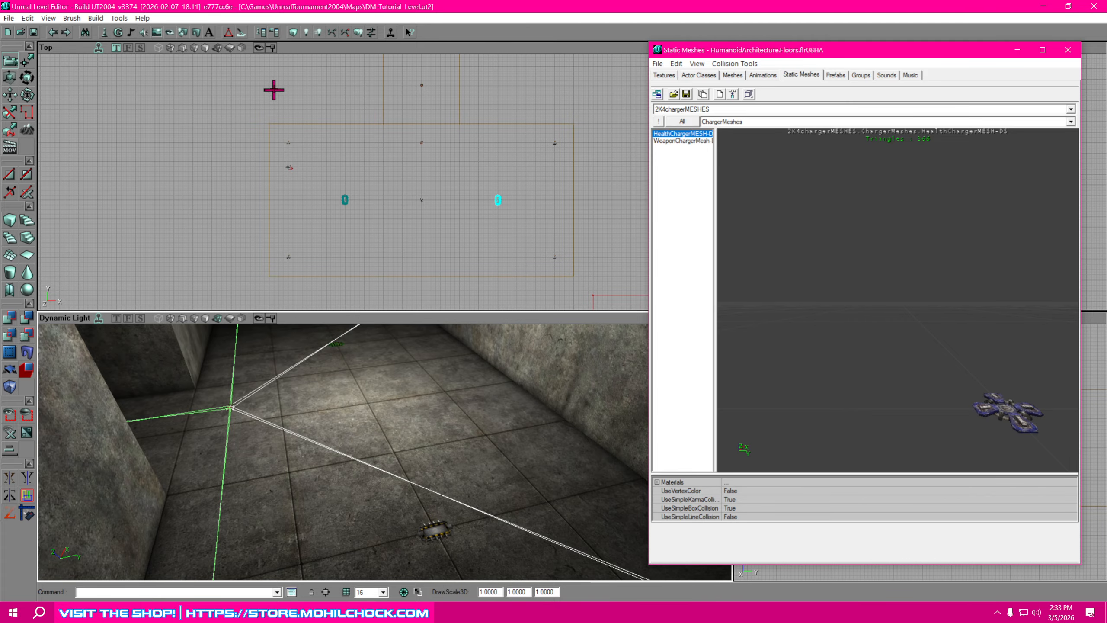
left_click(333, 34)
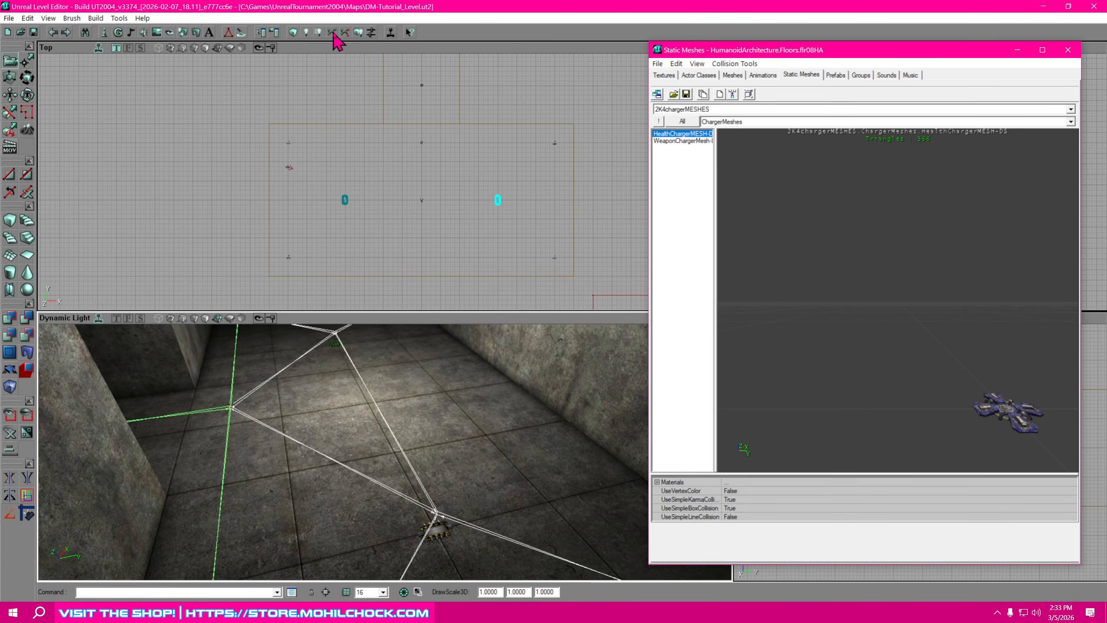
- Examine the path connections between the weapon bases and the other navigation points from several angles in the 3D view
right_click_drag(448, 446, 468, 415)
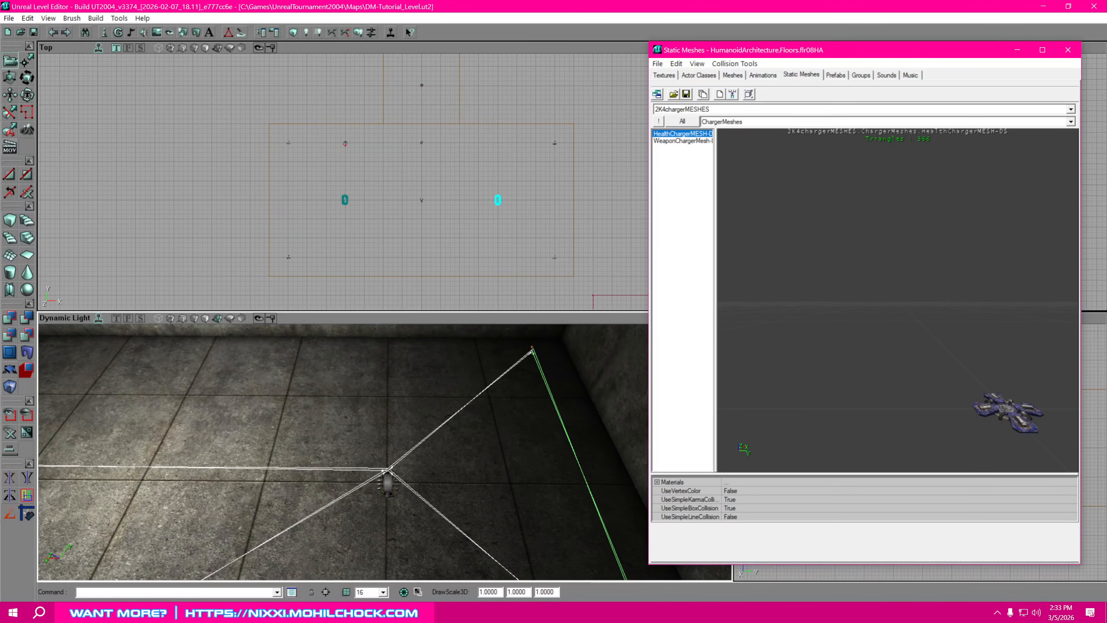
right_click_drag(450, 468, 430, 440)
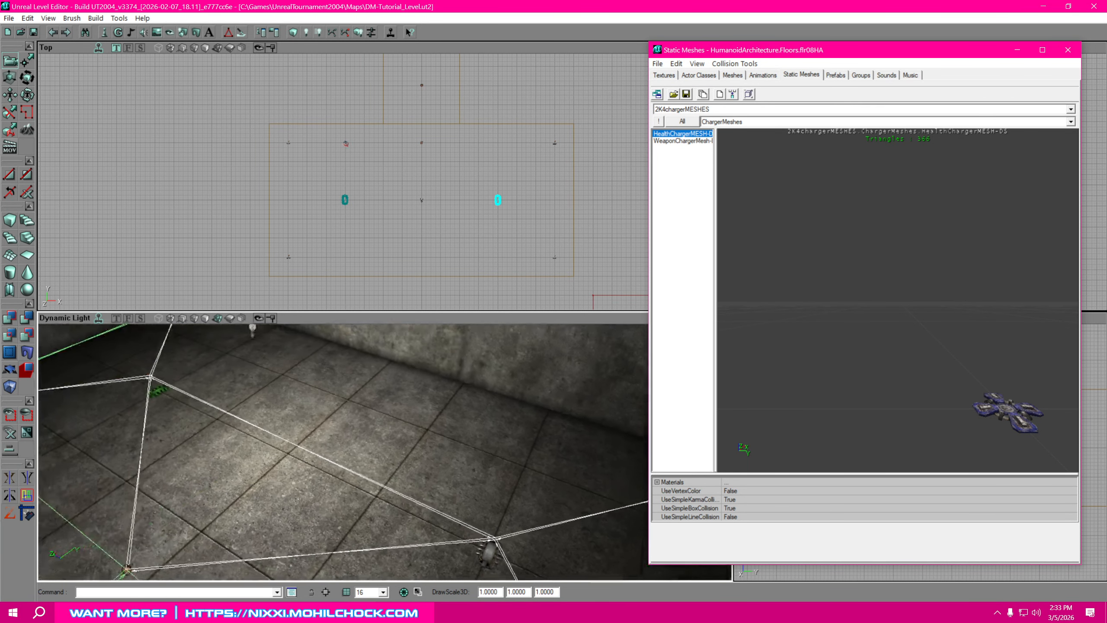
right_click_drag(330, 437, 379, 493)
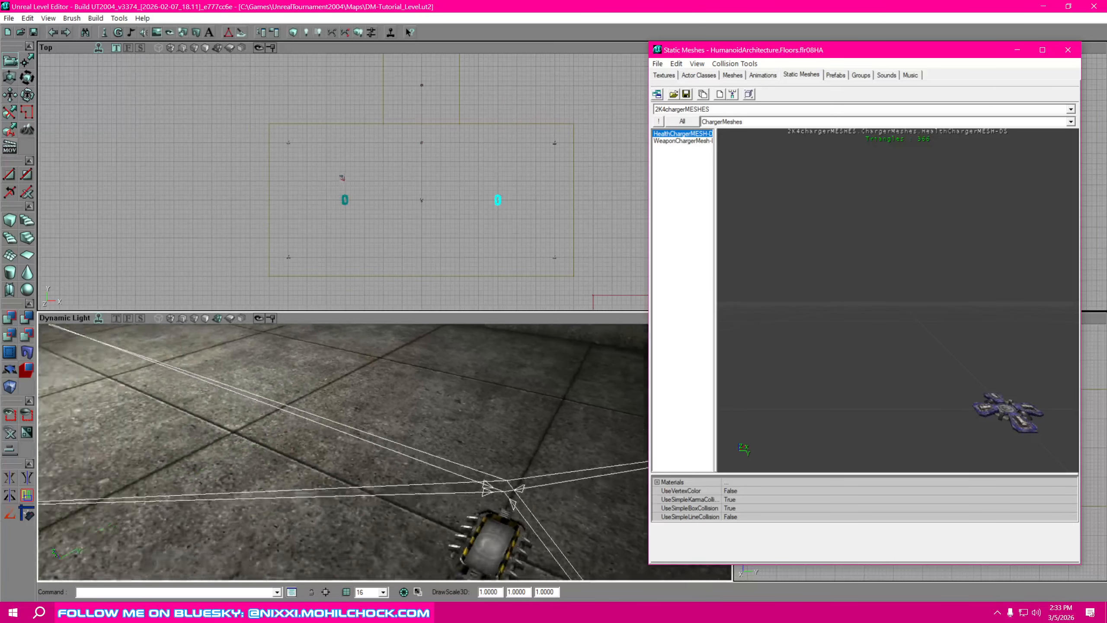
mouse_move(385, 452)
left_mouse_down()
mouse_move(358, 484)
mouse_move(392, 471)
left_mouse_up()
right_click_drag(393, 471, 297, 454)
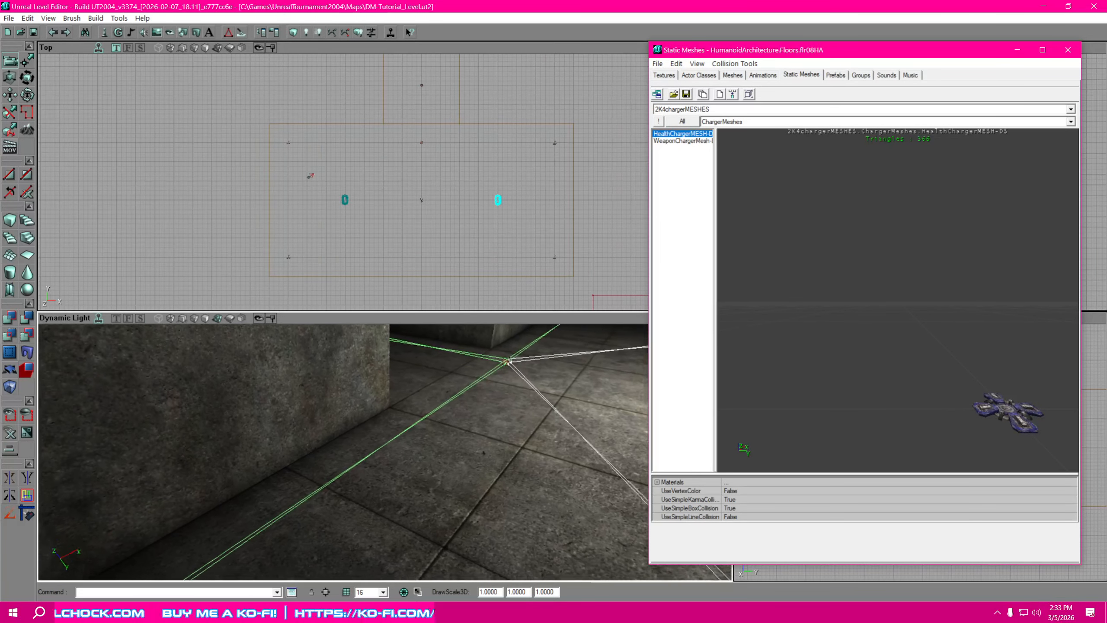
left_click_drag(364, 451, 403, 415)
right_click_drag(403, 414, 432, 436)
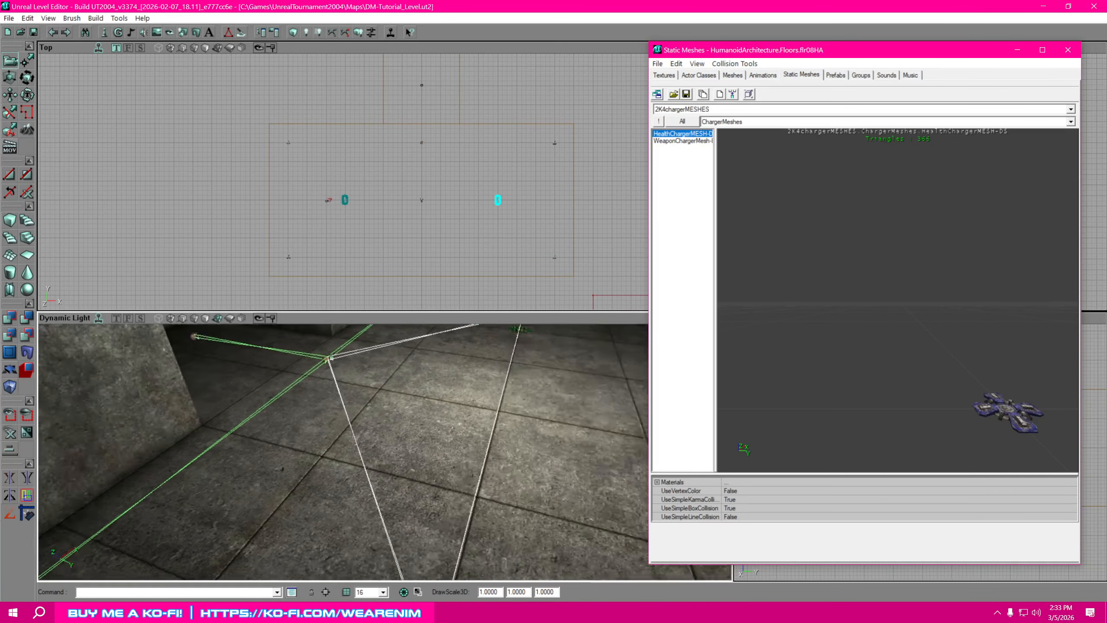
left_click_drag(384, 440, 423, 480)
mouse_move(423, 479)
right_mouse_down()
mouse_move(430, 423)
mouse_move(550, 488)
right_mouse_up()
mouse_move(549, 488)
left_mouse_down()
mouse_move(525, 480)
mouse_move(525, 455)
left_mouse_up()
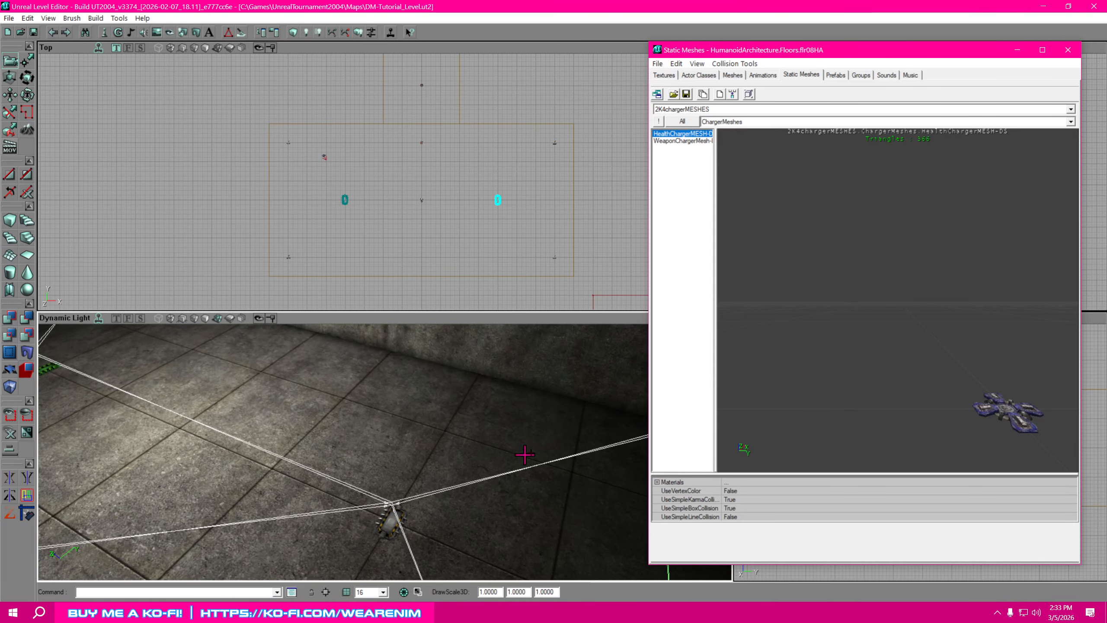
- Deselect the weapon base and add a HealthCharger on the floor, centred near the wall opposite the alcove
left_click(479, 238)
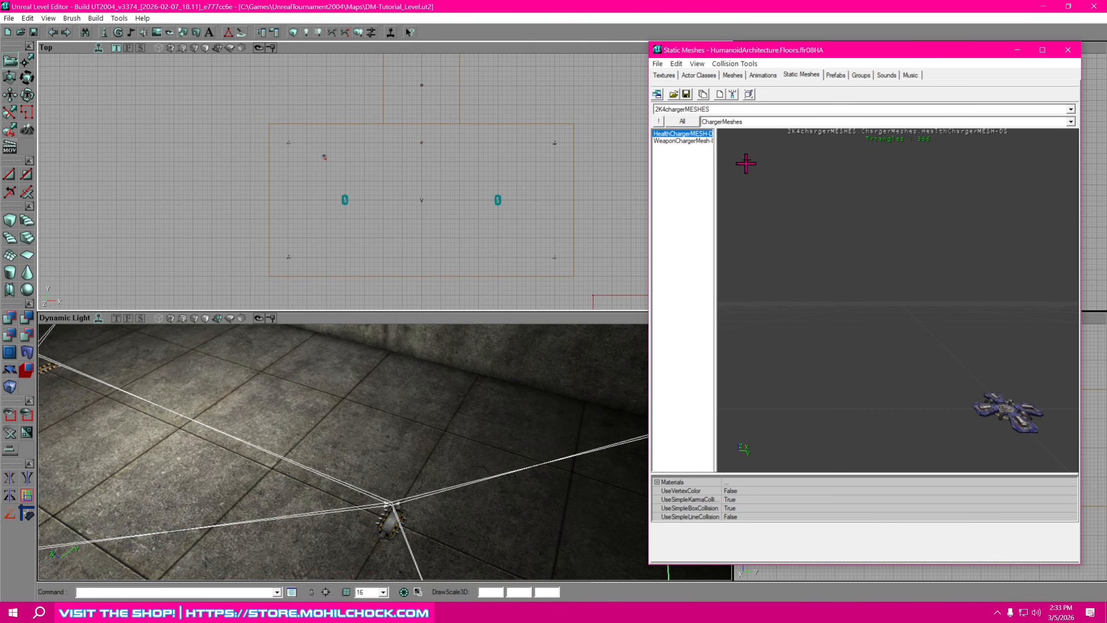
left_click(699, 77)
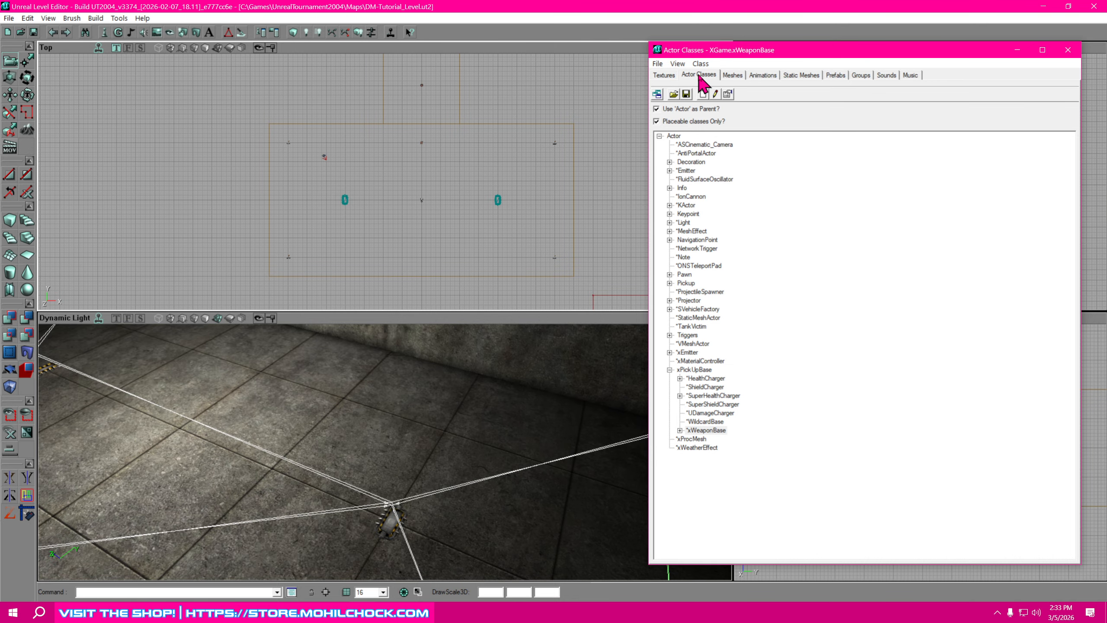
left_click(704, 379)
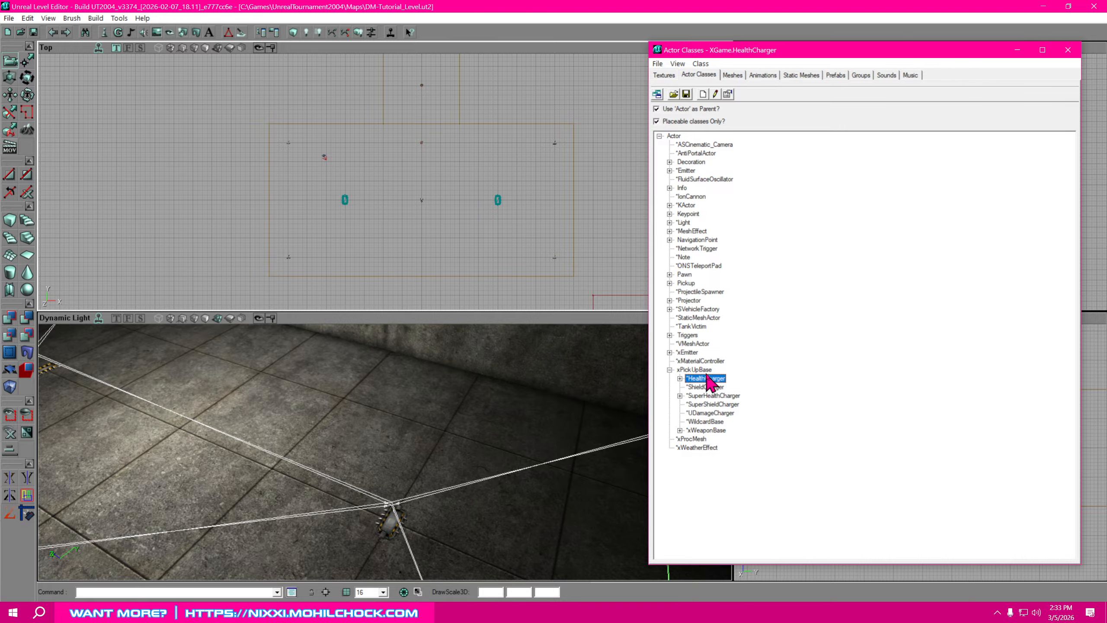
mouse_move(396, 405)
right_mouse_down()
mouse_move(451, 405)
mouse_move(323, 405)
right_mouse_up()
left_click_drag(381, 399, 403, 329)
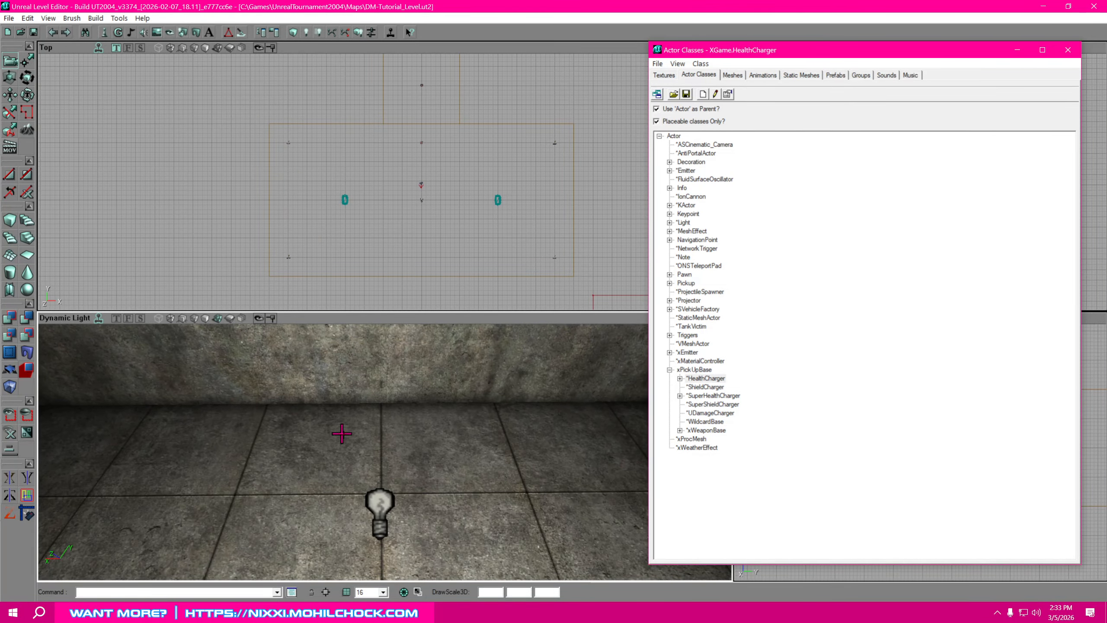
right_click(382, 440)
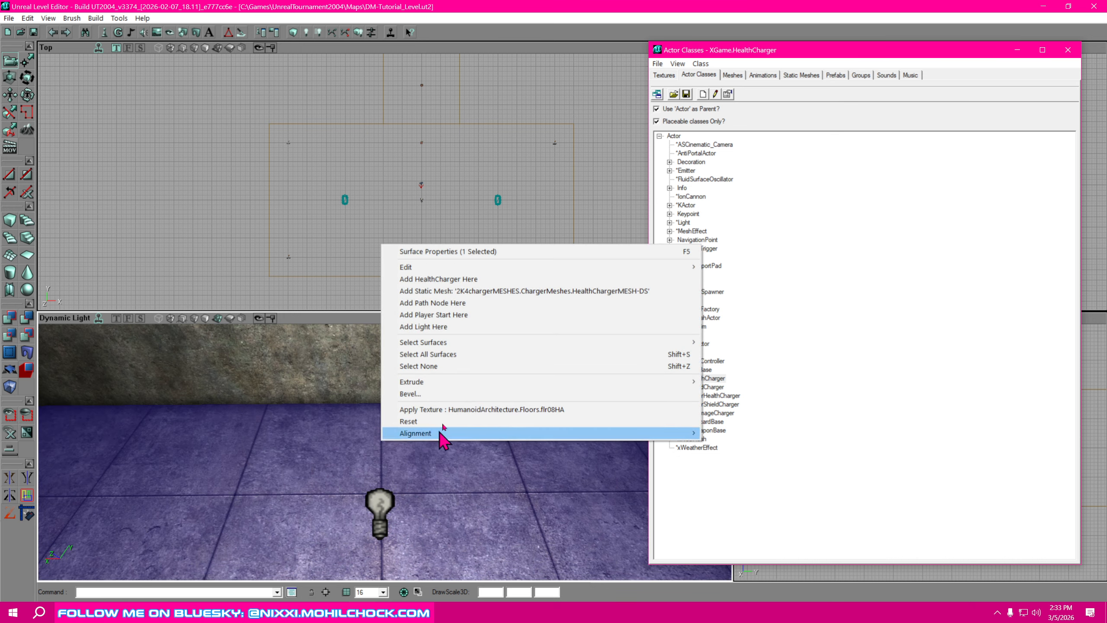
left_click(466, 279)
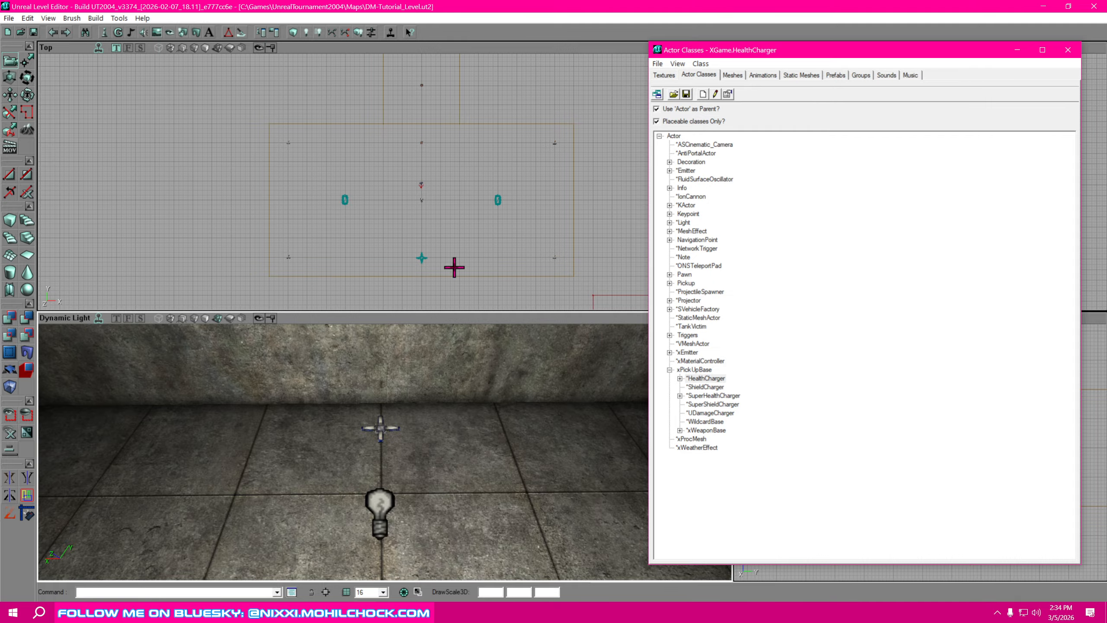
- Select the HealthCharger near the wall opposite the alcove and lower it until it rests on the room's floor
scroll(454, 268, "up", 6)
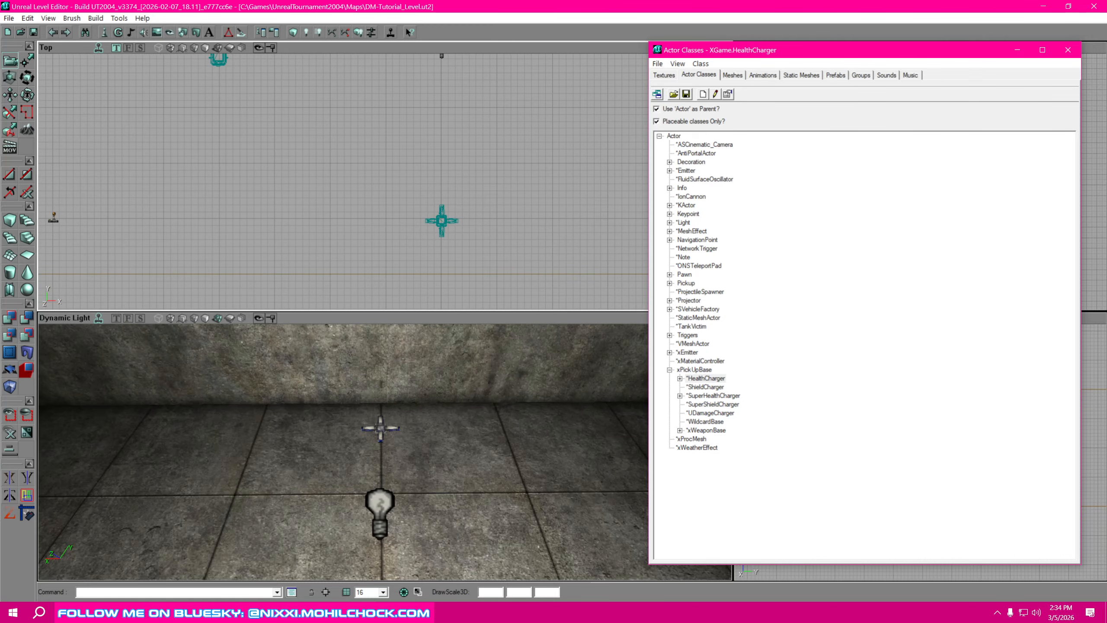
left_click(442, 221)
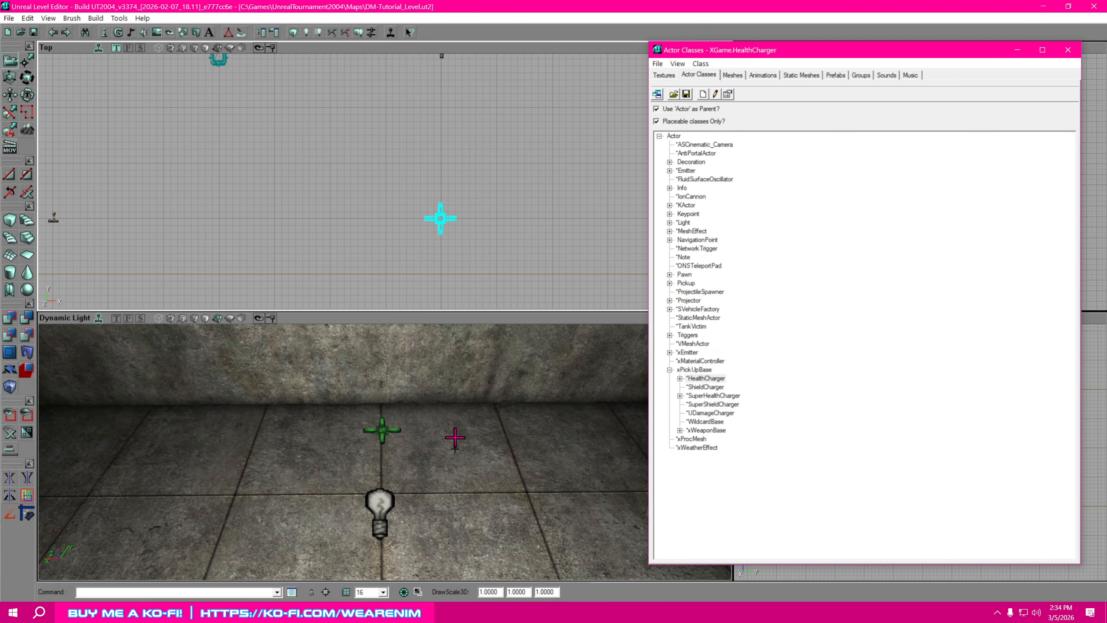
mouse_move(461, 476)
right_mouse_down()
mouse_move(442, 447)
mouse_move(468, 462)
mouse_move(468, 436)
right_mouse_up()
left_click_drag(385, 452, 385, 426)
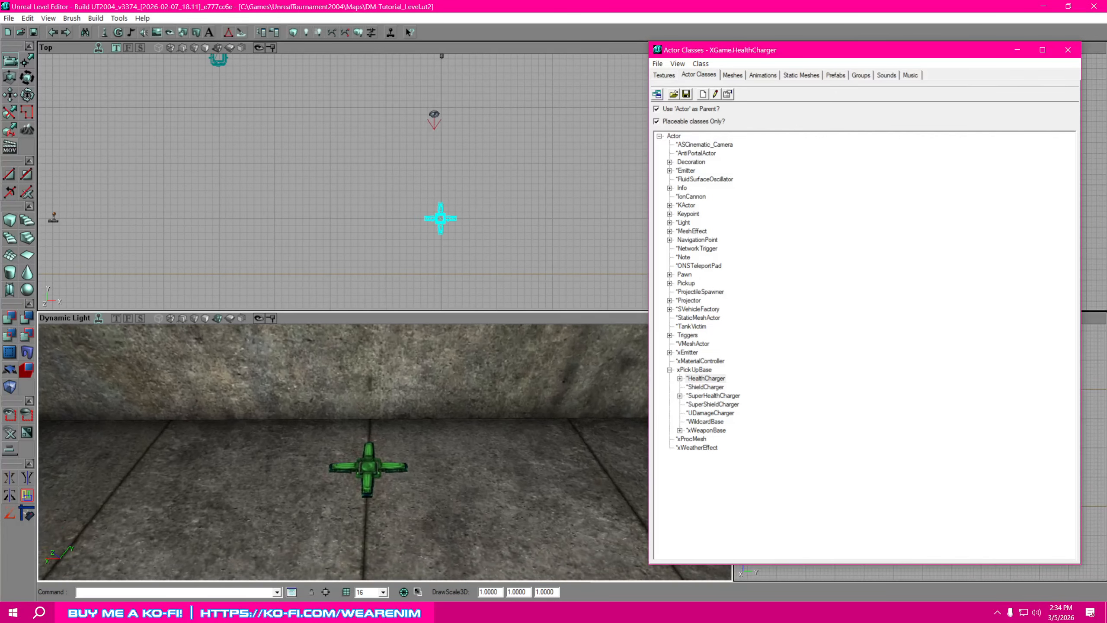
mouse_move(385, 425)
right_mouse_down()
mouse_move(367, 474)
mouse_move(367, 429)
mouse_move(384, 452)
right_mouse_up()
middle_click_drag(384, 452, 396, 467)
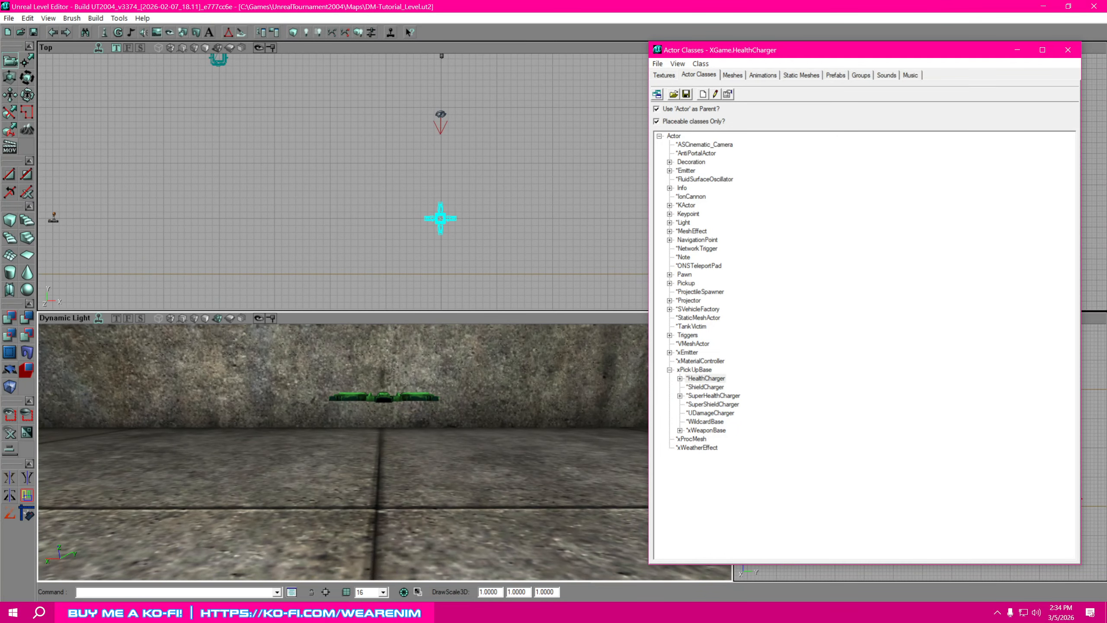
left_click_drag(464, 414, 465, 467)
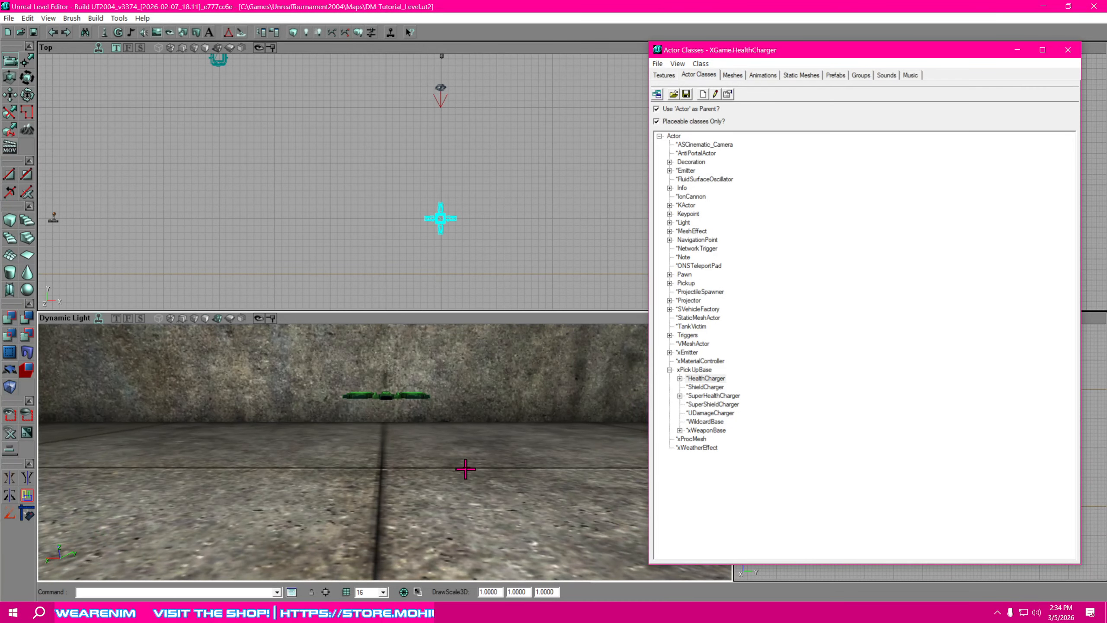
left_click_drag(886, 55, 1106, 59)
left_click_drag(953, 230, 931, 129)
scroll(917, 249, "up", 10)
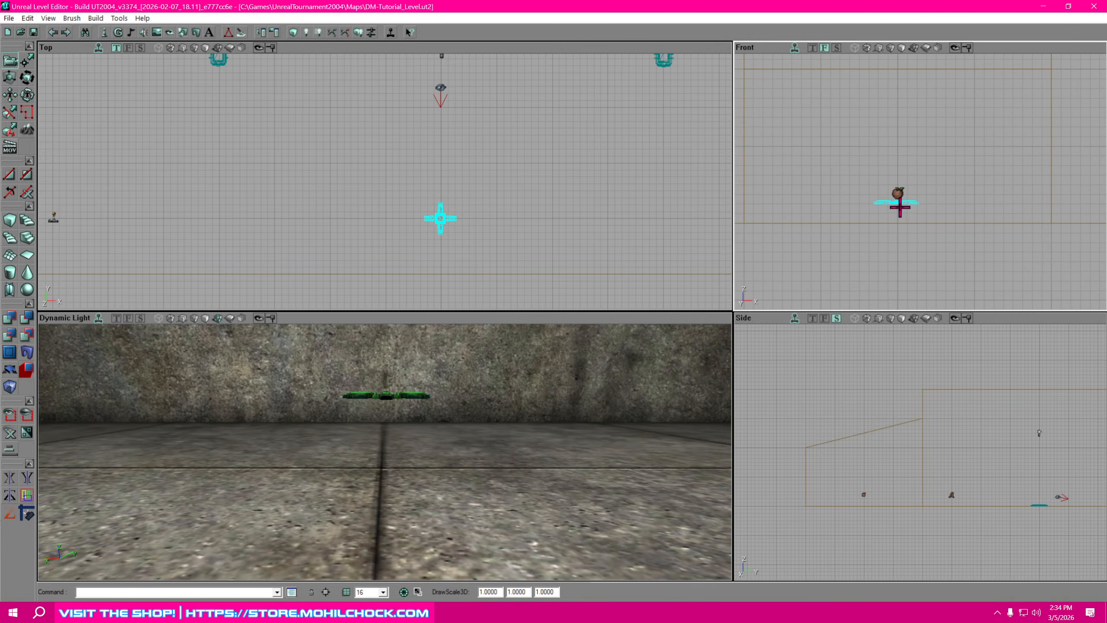
left_click_drag(900, 207, 897, 220, "ctrl")
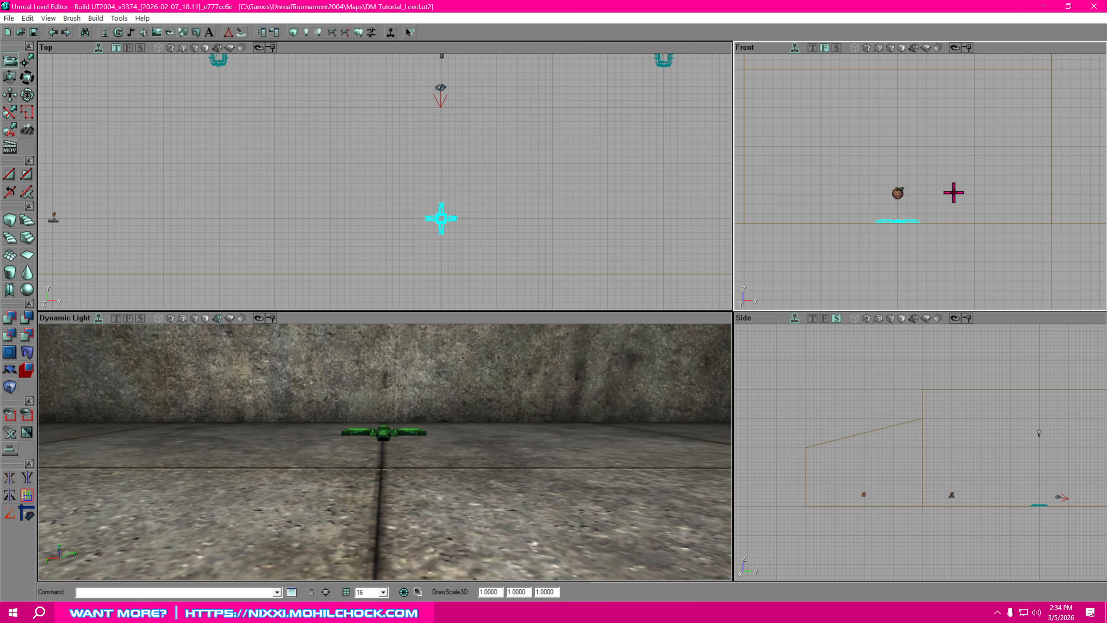
- Move the path node from inside the alcove into the room, level with the HealthCharger and in line with the left-hand weapon base
left_click_drag(414, 491, 324, 473)
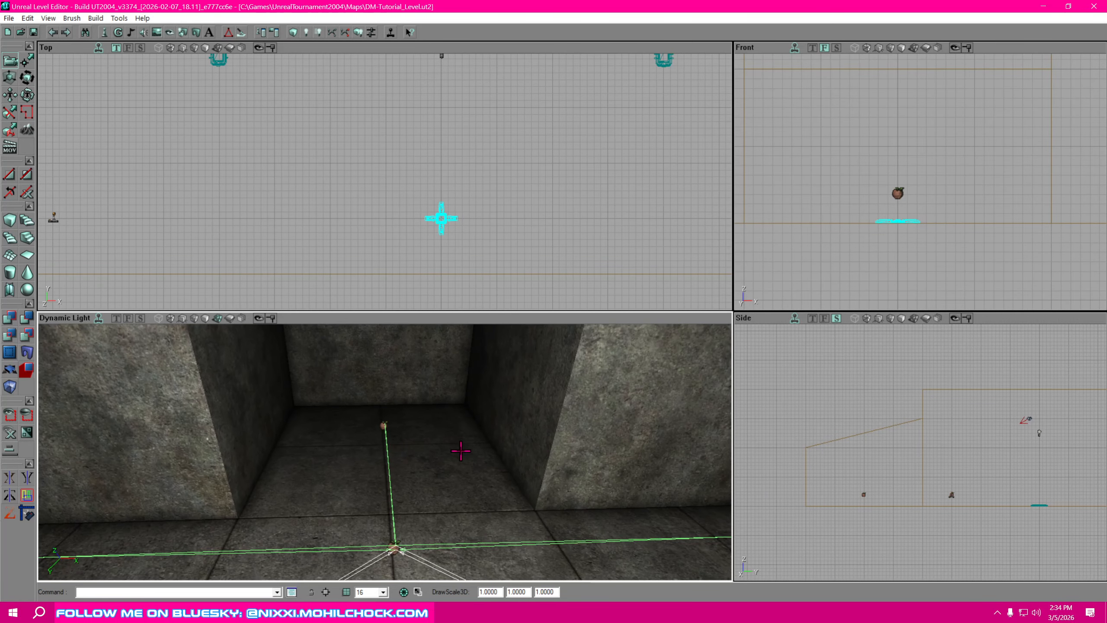
left_click(383, 425)
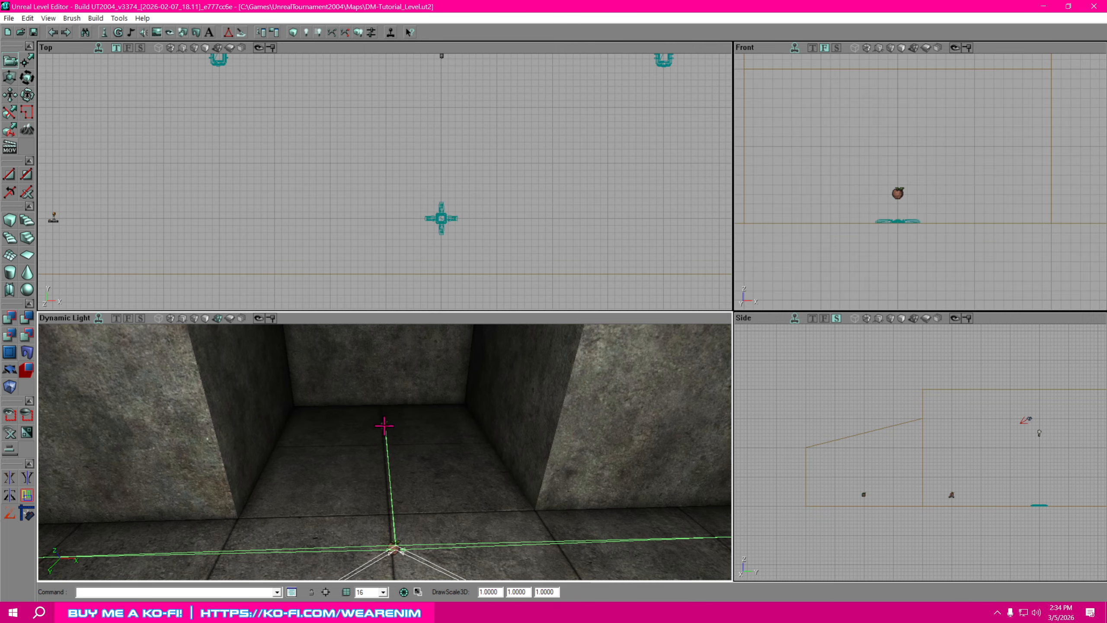
mouse_move(547, 193)
left_mouse_down()
mouse_move(585, 275)
mouse_move(583, 263)
left_mouse_up()
scroll(555, 191, "down", 4)
mouse_move(554, 191)
left_mouse_down()
mouse_move(613, 162)
mouse_move(611, 192)
left_mouse_up()
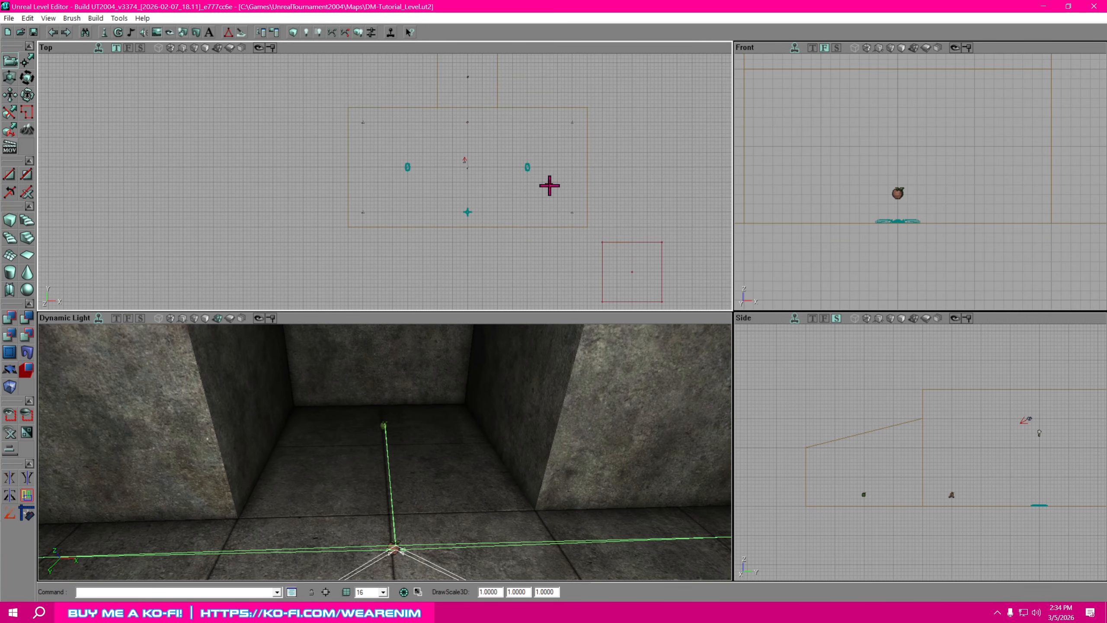
left_click_drag(468, 76, 430, 177, "ctrl")
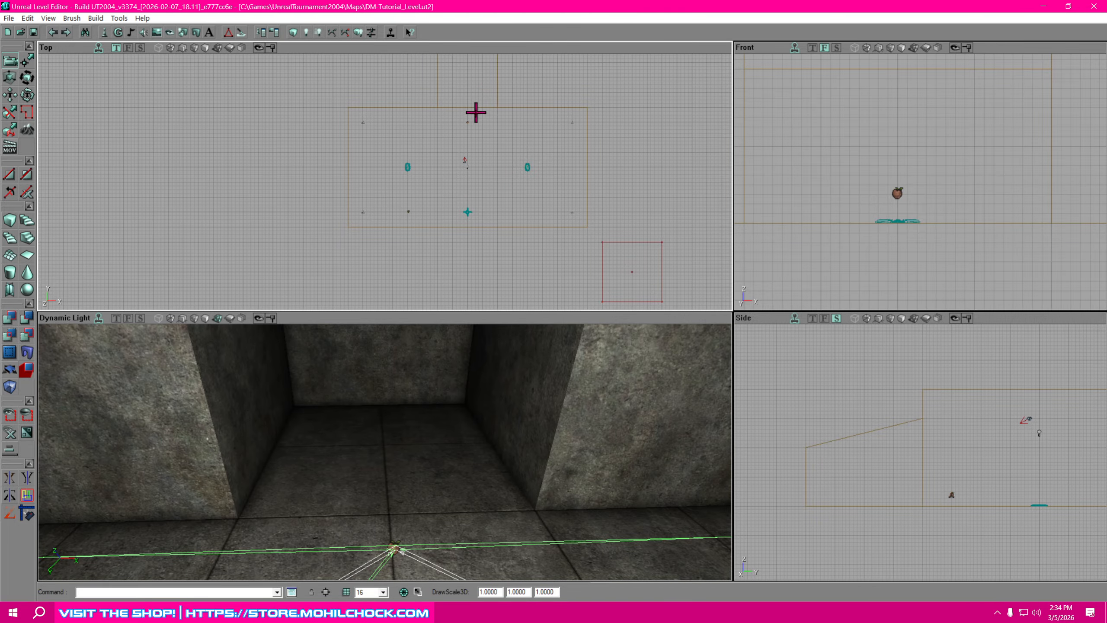
- Move the path node in front of the alcove sideways until it lines up with the left-hand weapon base
scroll(471, 174, "up", 2)
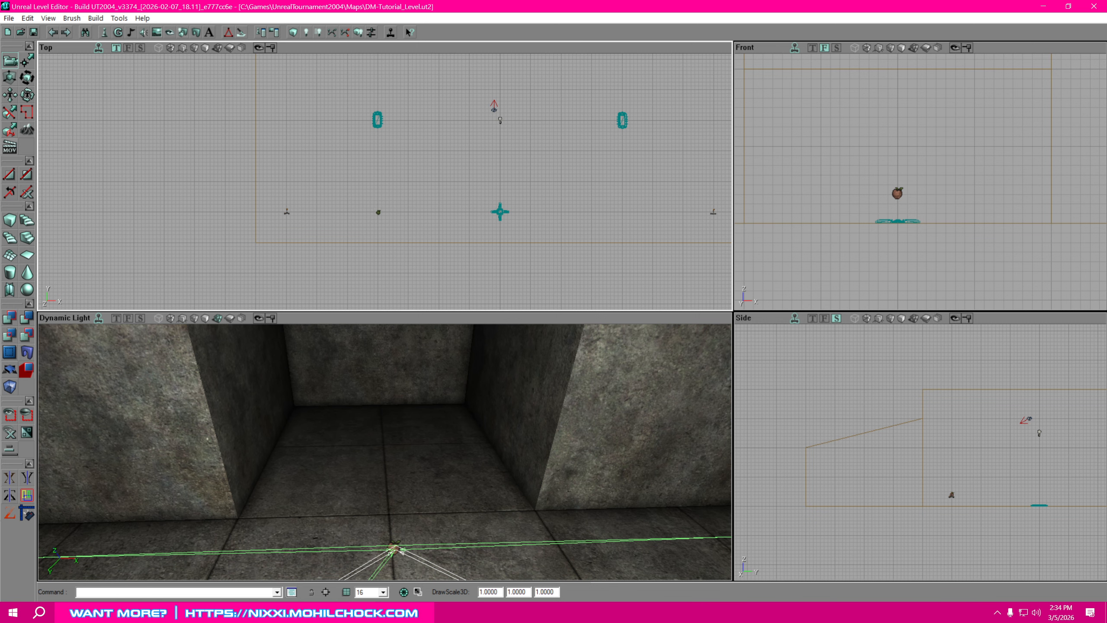
left_click_drag(433, 178, 441, 241)
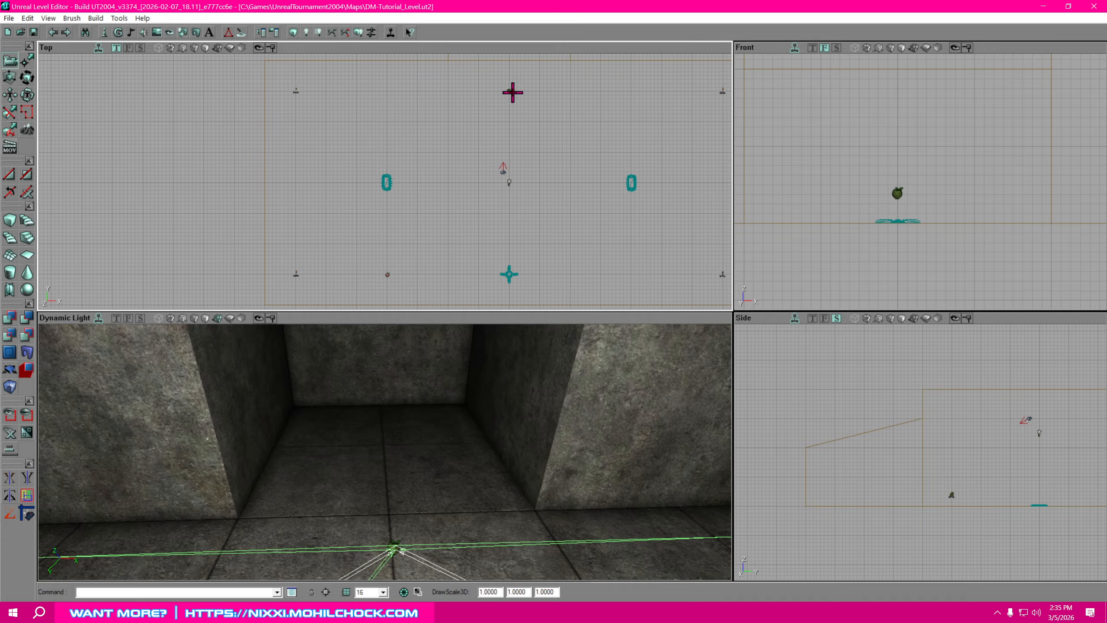
left_click_drag(510, 92, 387, 91, "ctrl")
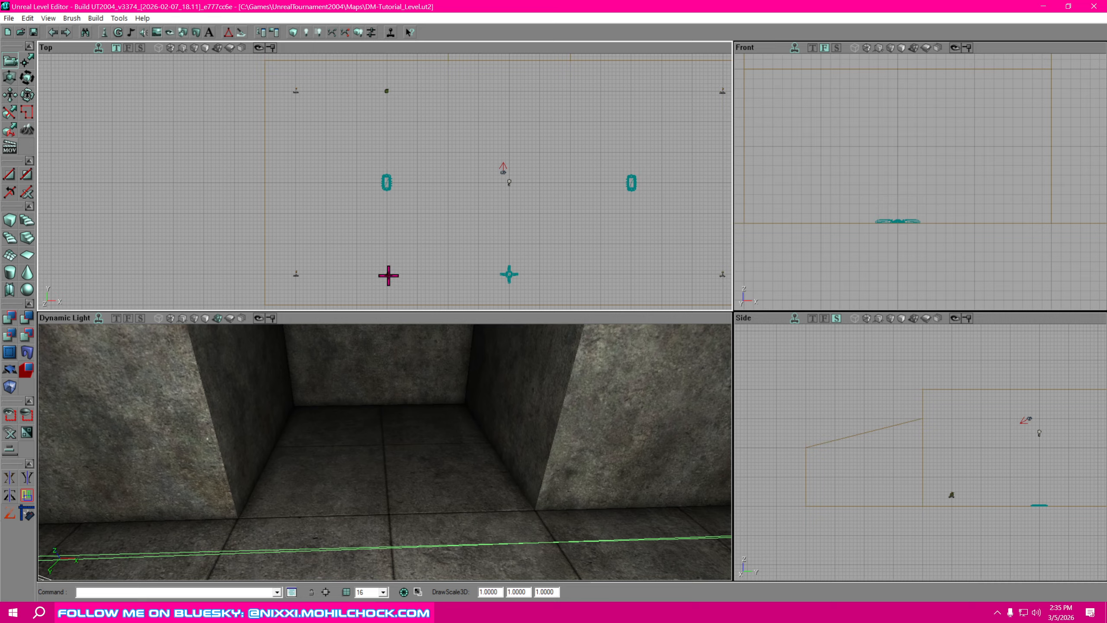
- Duplicate the two relocated path nodes and place the copies in line with the right-hand weapon base
right_click(388, 275)
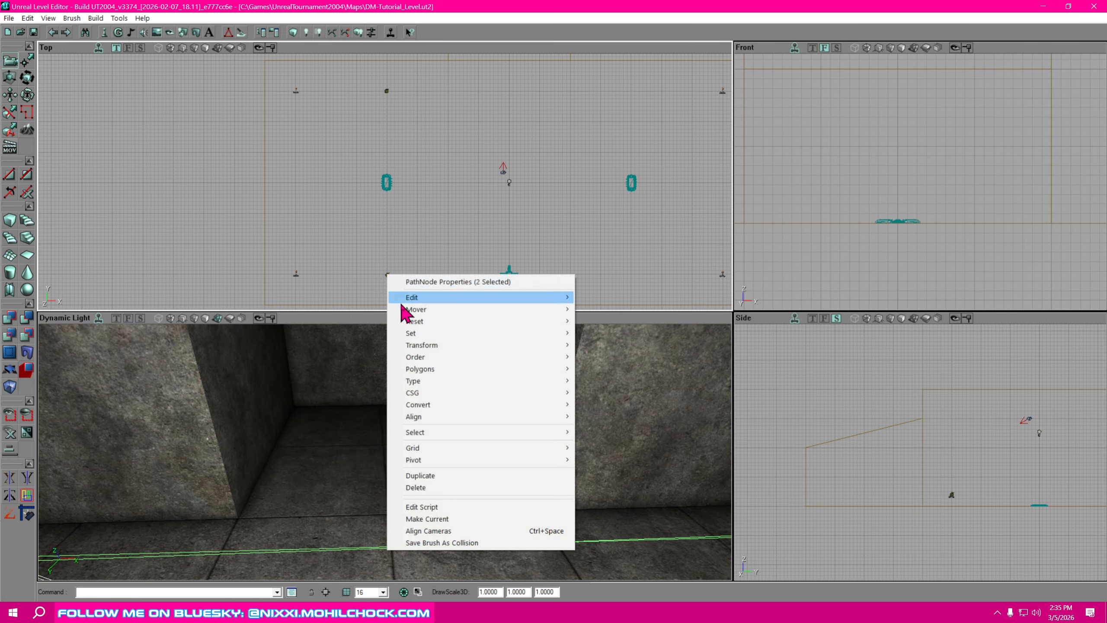
left_click(442, 475)
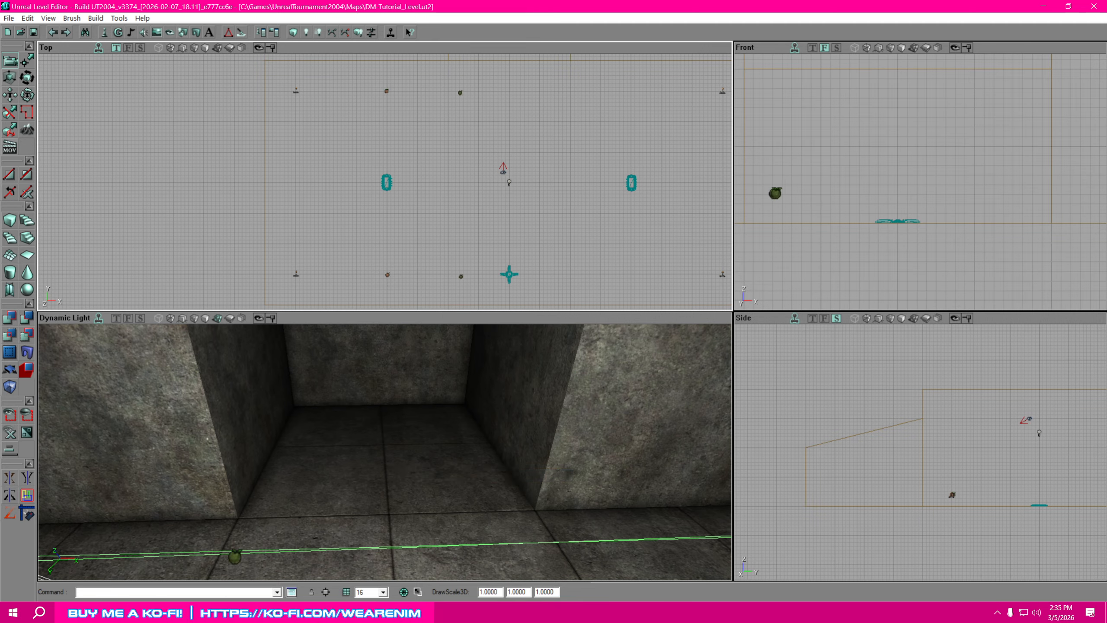
left_click_drag(460, 276, 605, 272, "ctrl")
left_click_drag(534, 239, 457, 260)
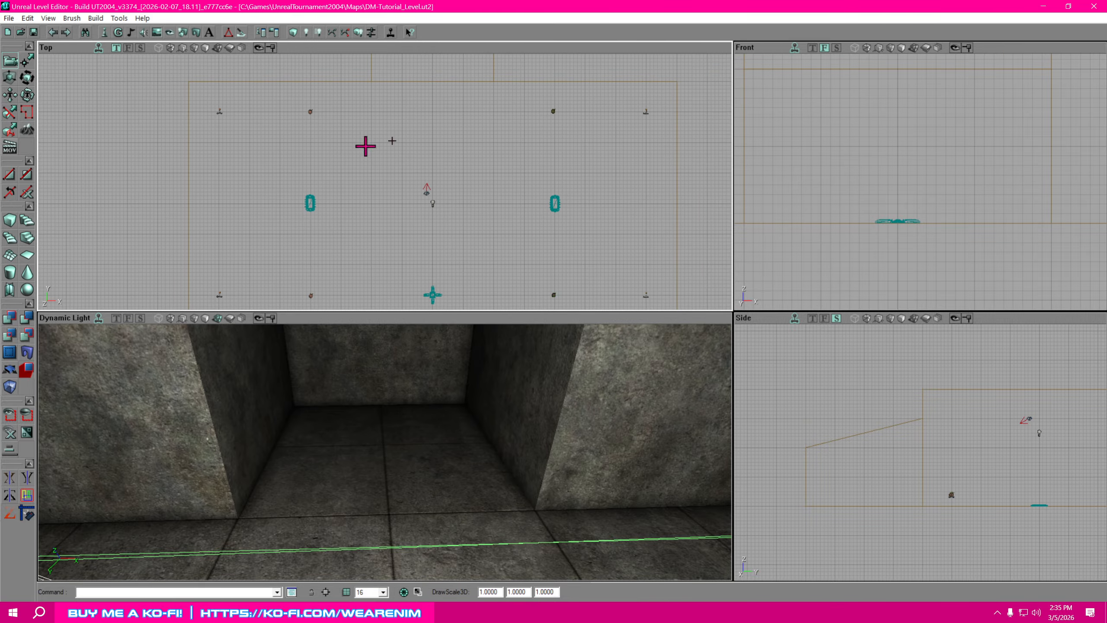
left_click_drag(514, 145, 550, 141)
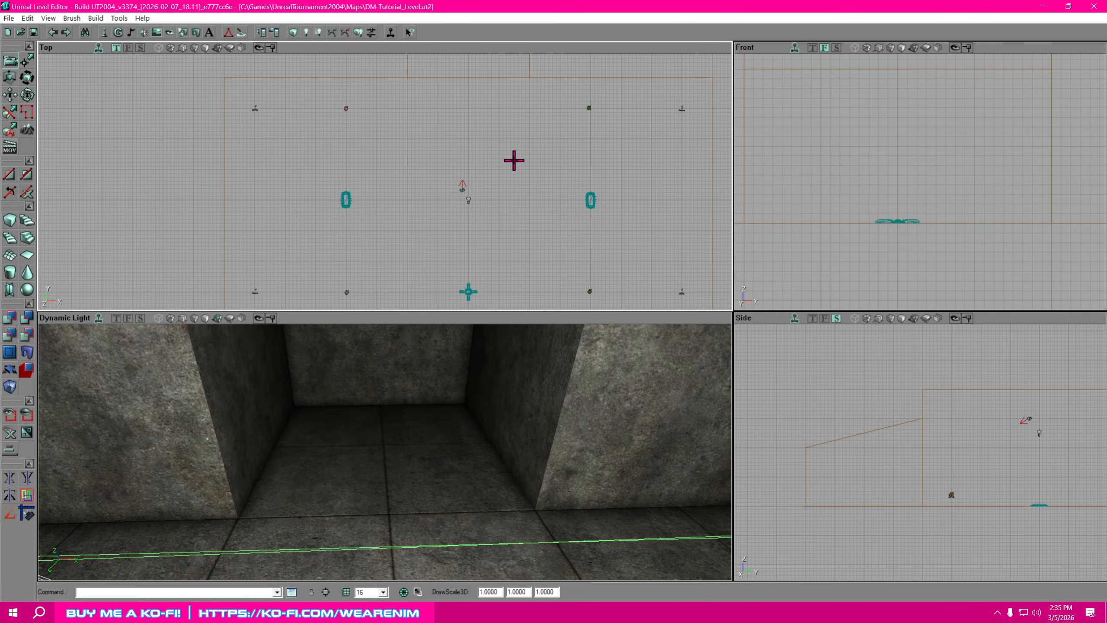
- Add a path node on the floor at the centre of the room, midway between the two weapon bases
left_click_drag(494, 465, 537, 559)
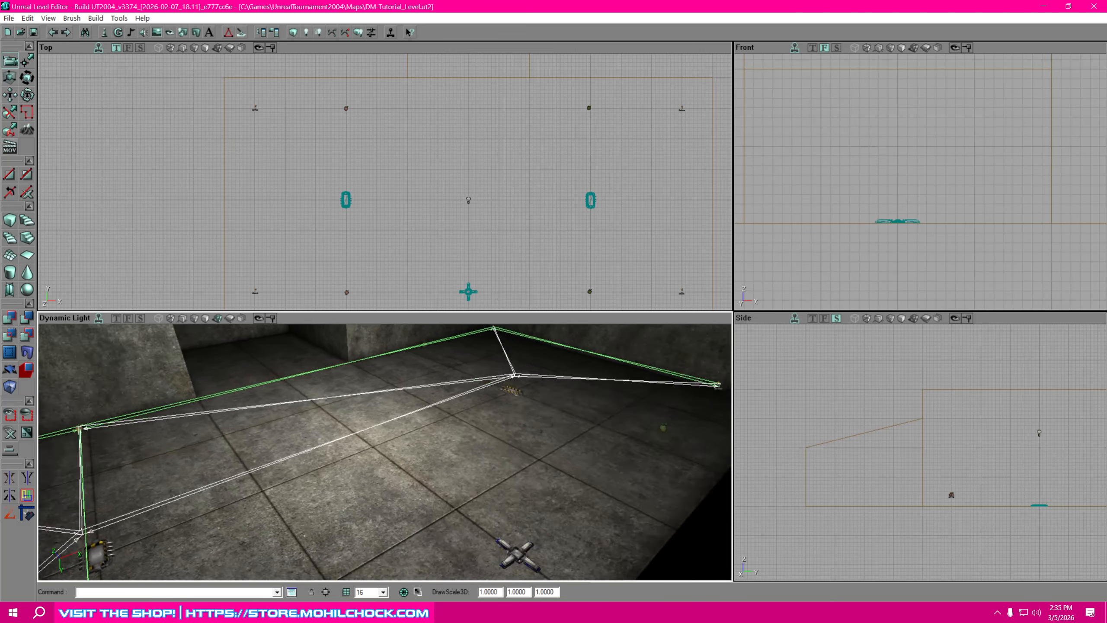
right_click_drag(384, 449, 418, 470)
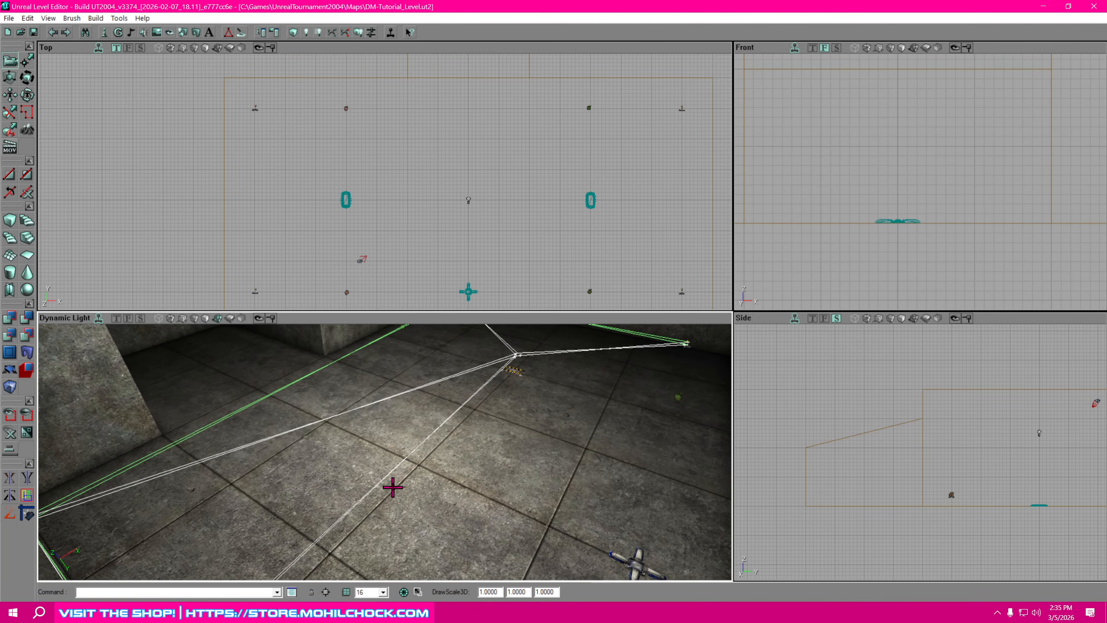
right_click(420, 466)
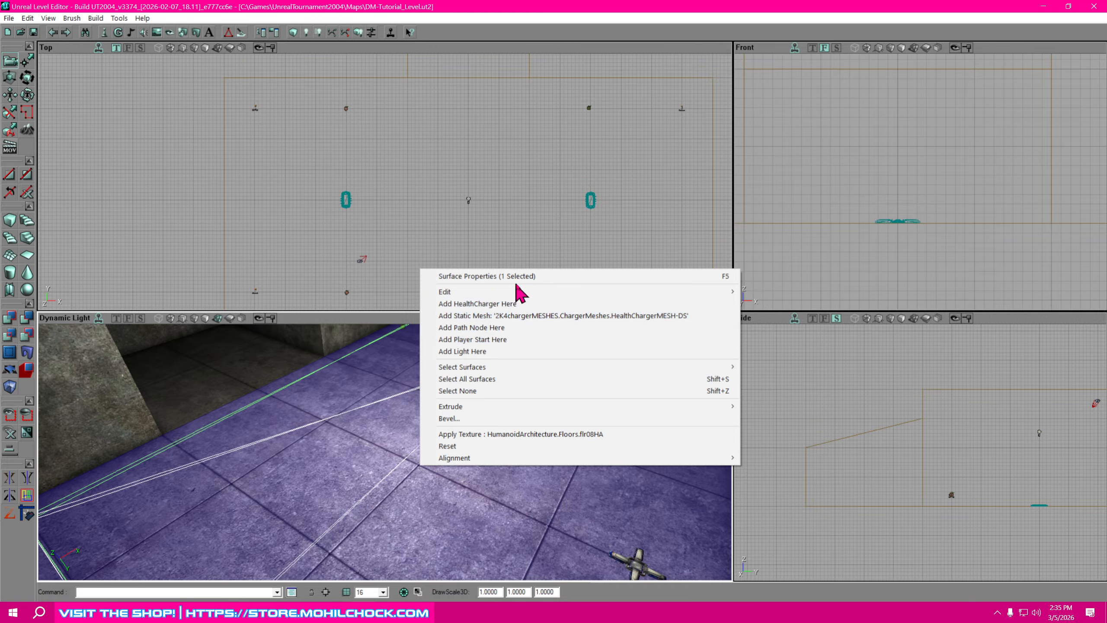
left_click(510, 327)
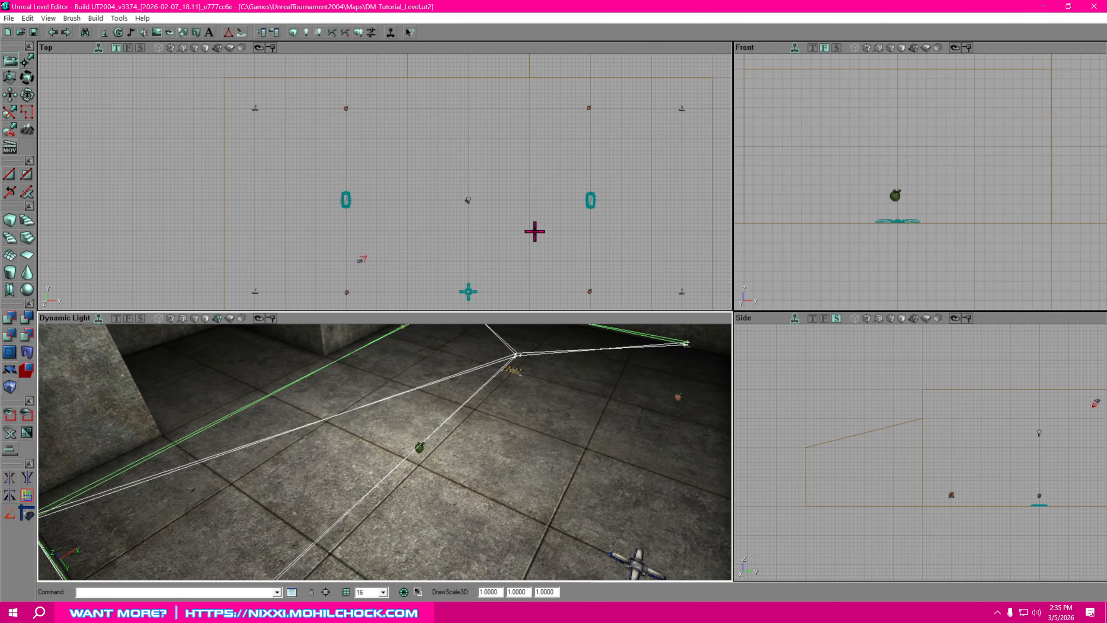
- Add a path node on the floor centred in front of the alcove and align it with the neighbouring row of nodes
left_click_drag(535, 230, 514, 188)
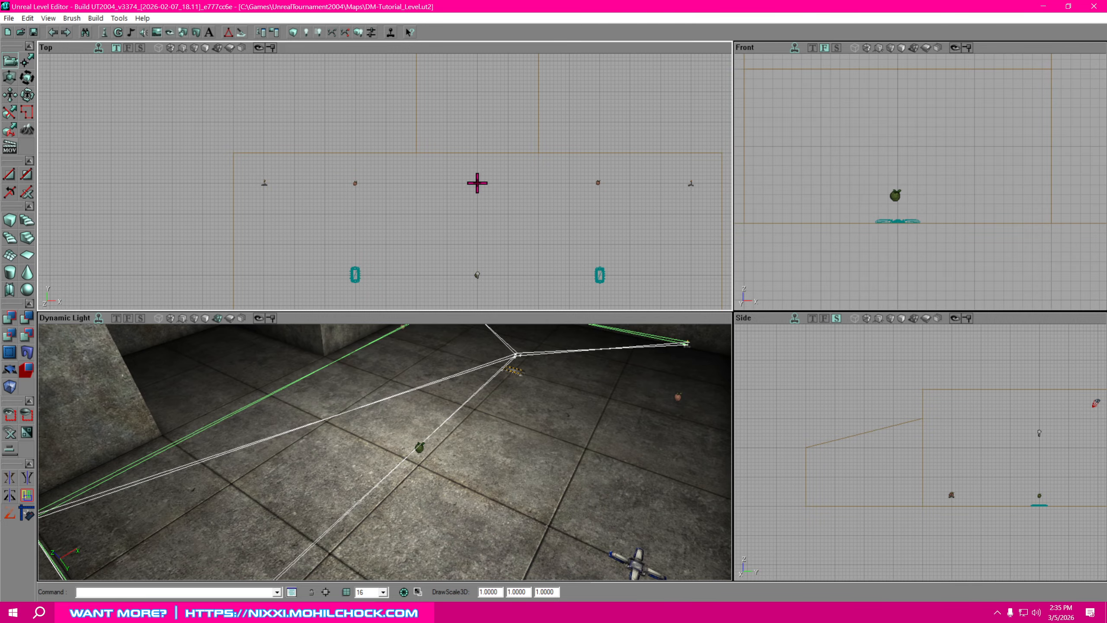
right_click_drag(291, 403, 192, 425)
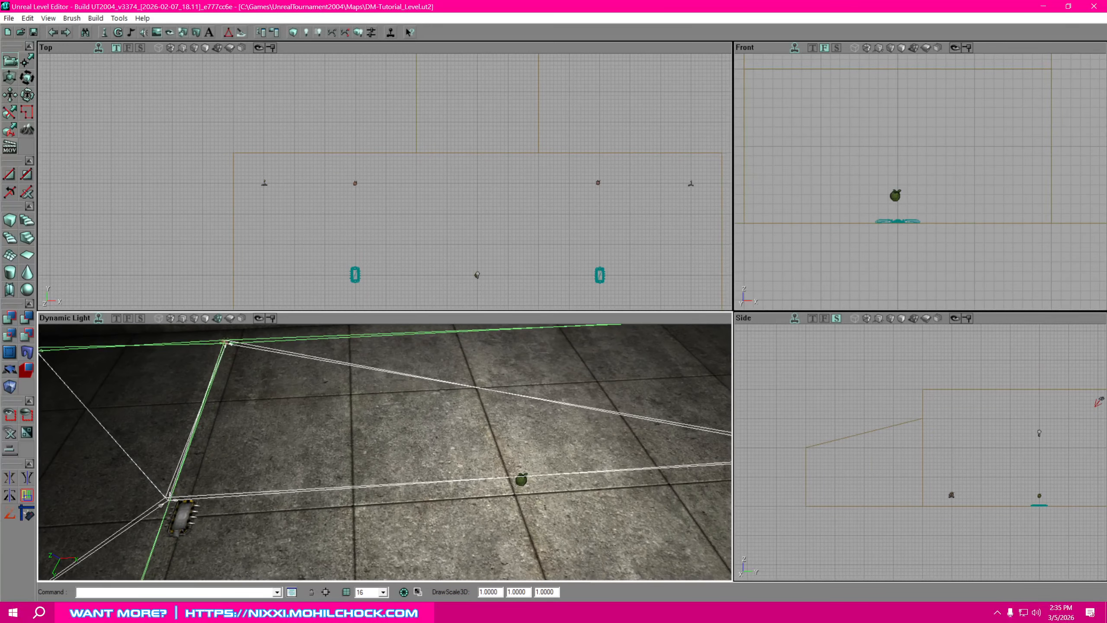
left_click_drag(191, 425, 192, 370)
right_click_drag(192, 371, 191, 406)
left_click_drag(192, 406, 192, 388)
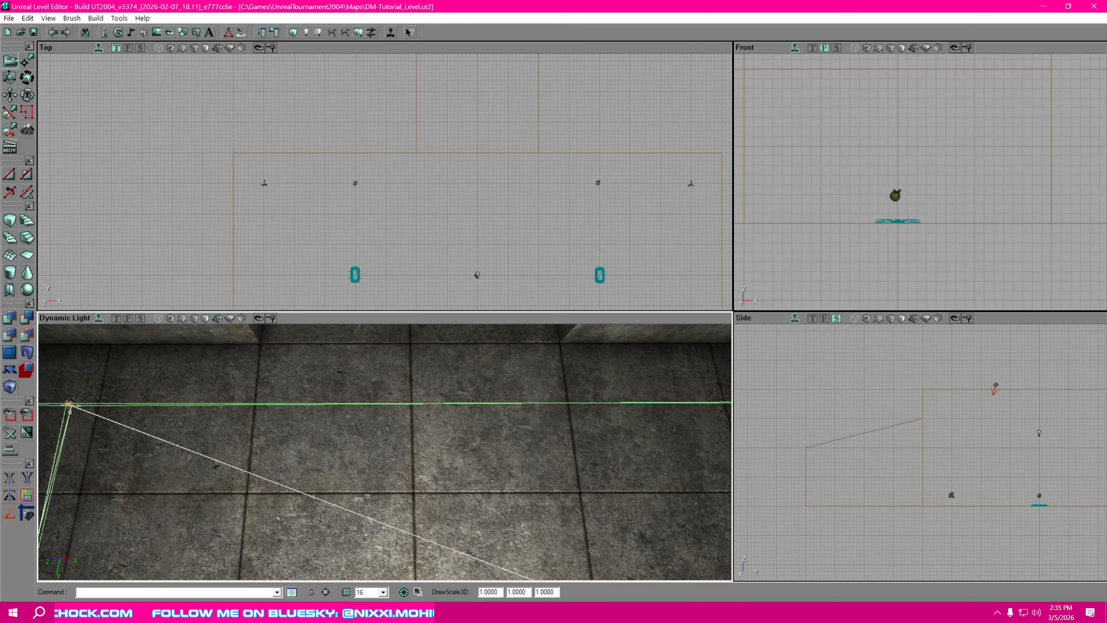
left_click_drag(344, 425, 338, 400)
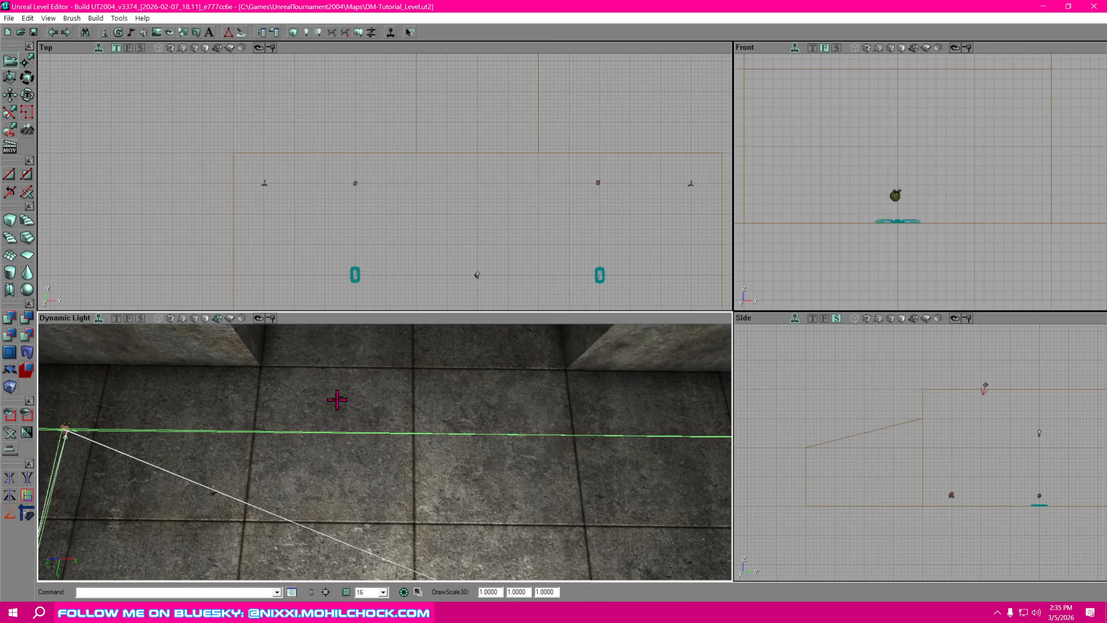
right_click(414, 438)
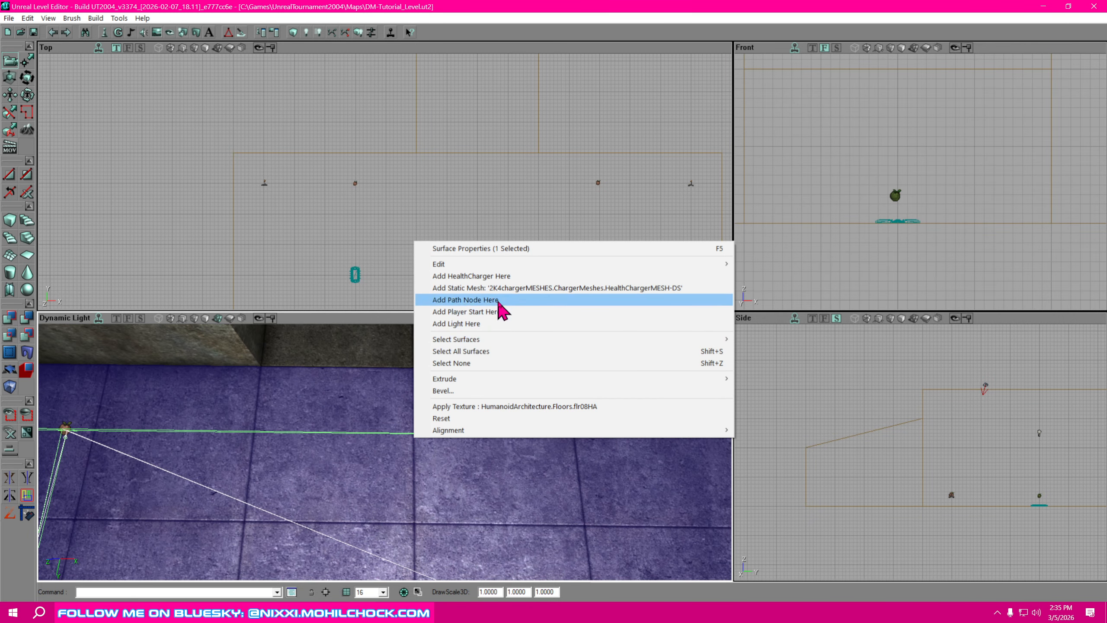
left_click(465, 299)
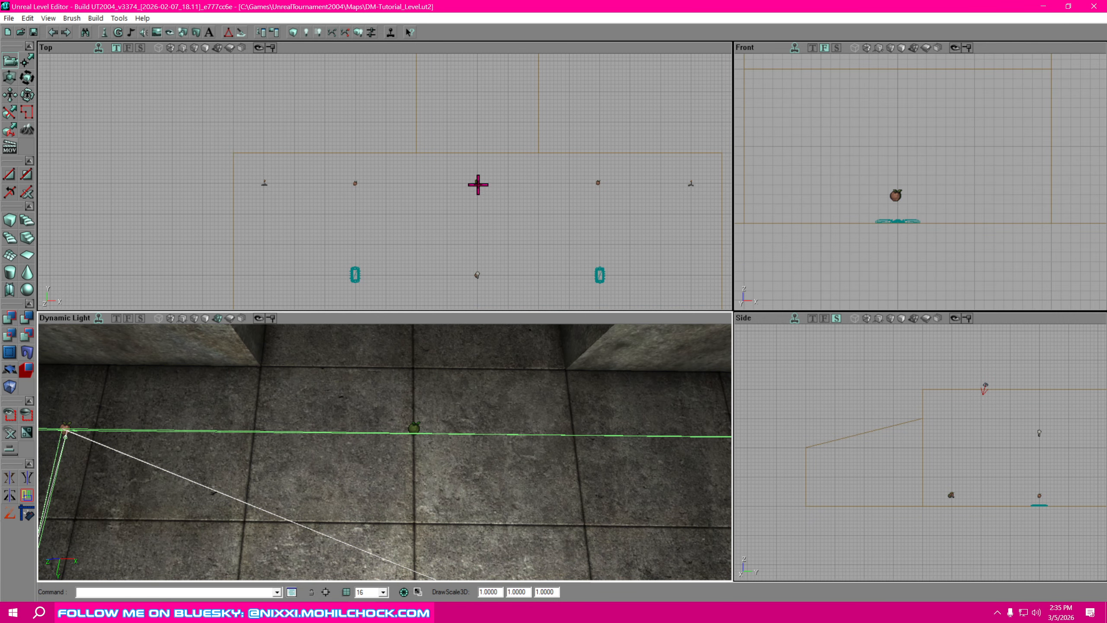
left_click(477, 183)
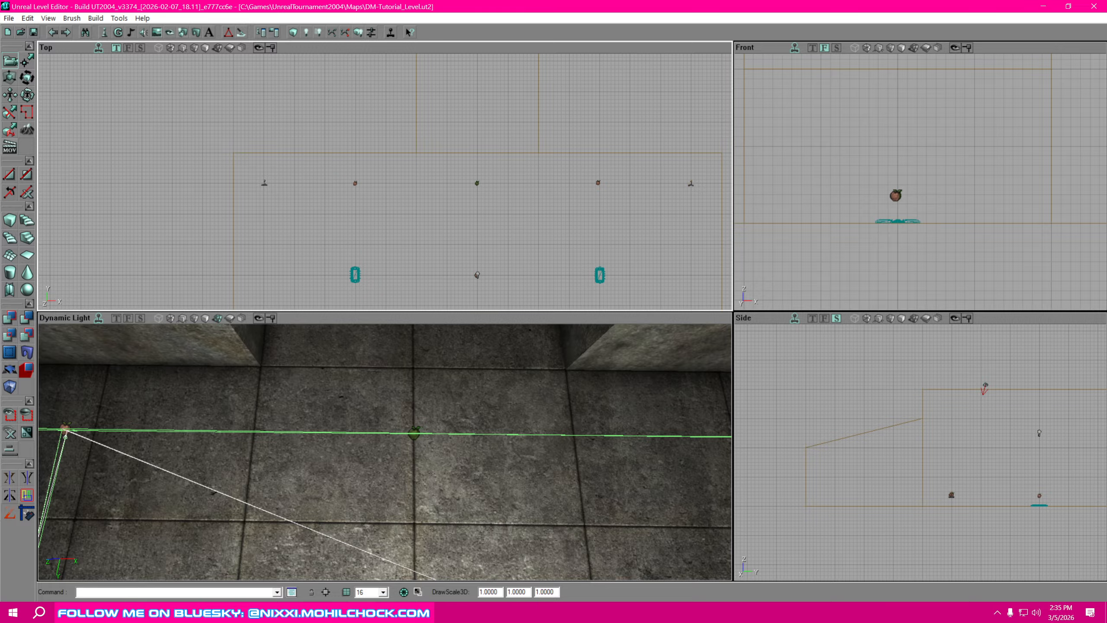
left_click_drag(477, 183, 477, 184, "ctrl")
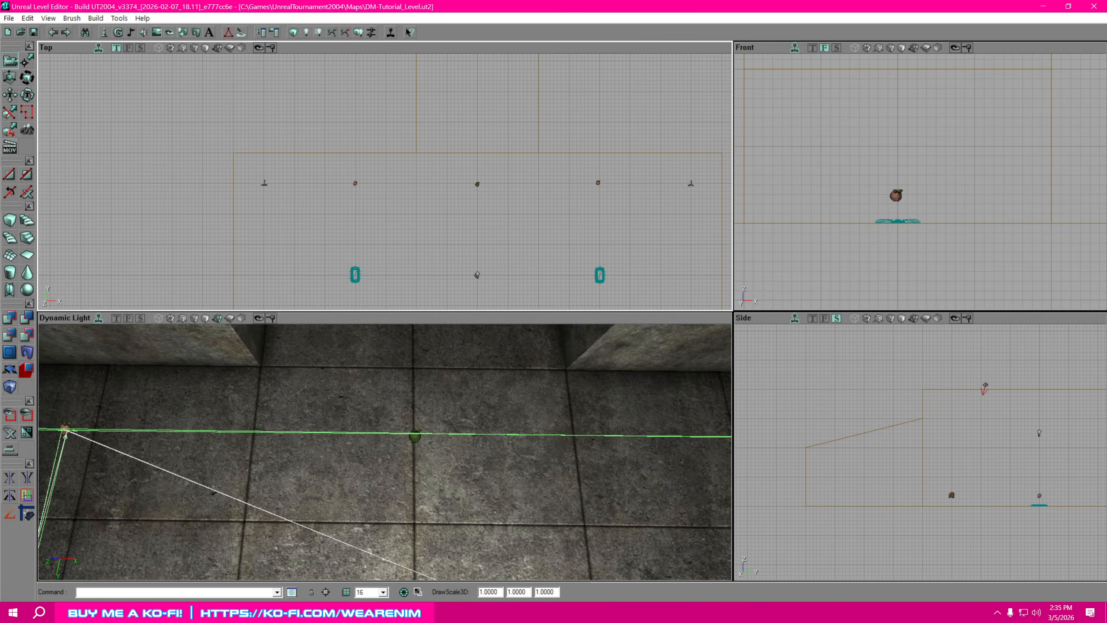
- Add a ShieldCharger actor on the floor inside the alcove
mouse_move(468, 467)
right_mouse_down()
mouse_move(468, 414)
mouse_move(468, 467)
right_mouse_up()
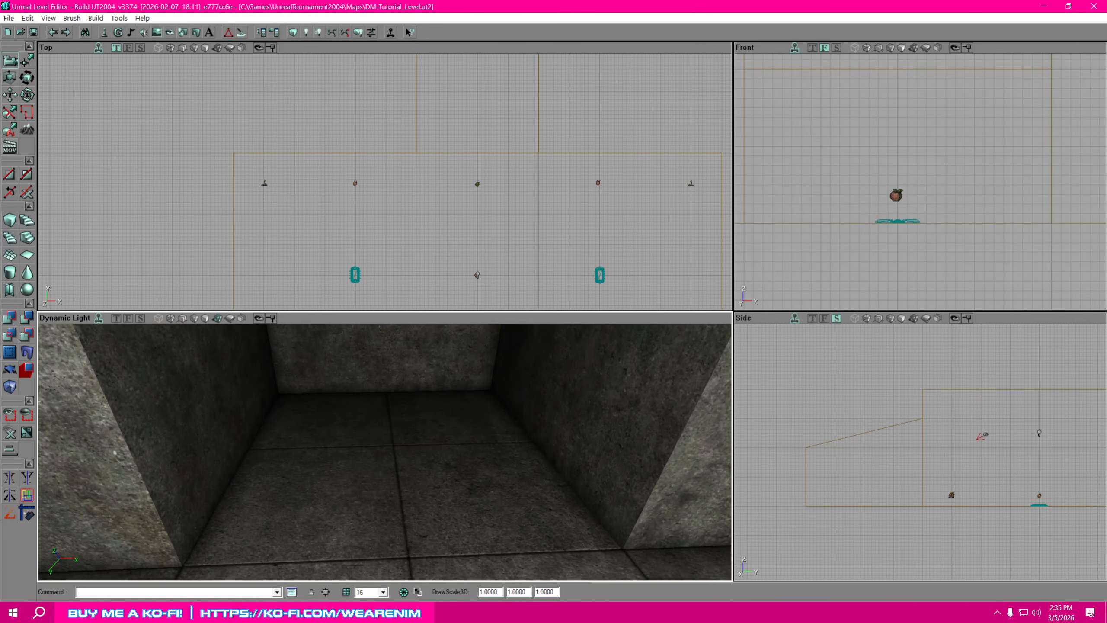
left_click_drag(468, 467, 468, 410)
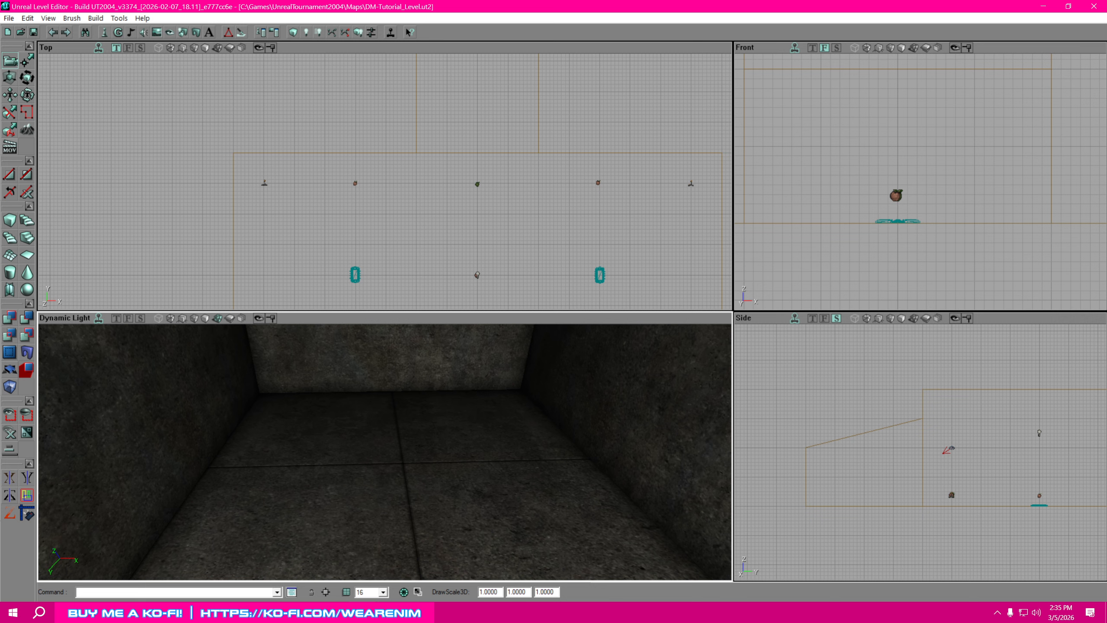
left_click_drag(1106, 49, 1104, 49)
left_click_drag(1103, 154, 919, 54)
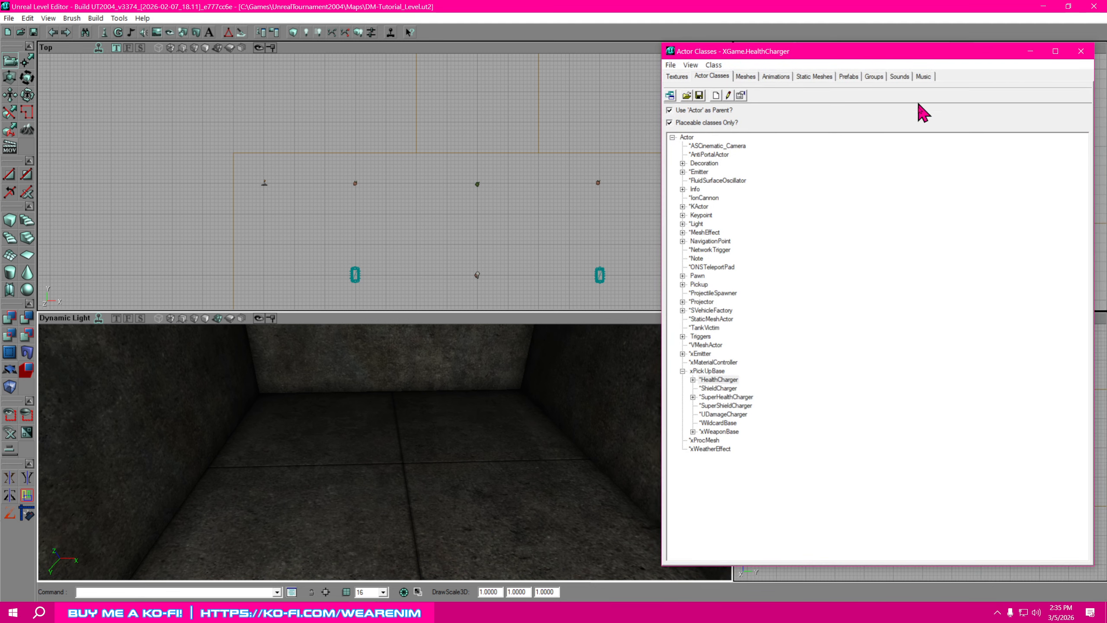
left_click(723, 389)
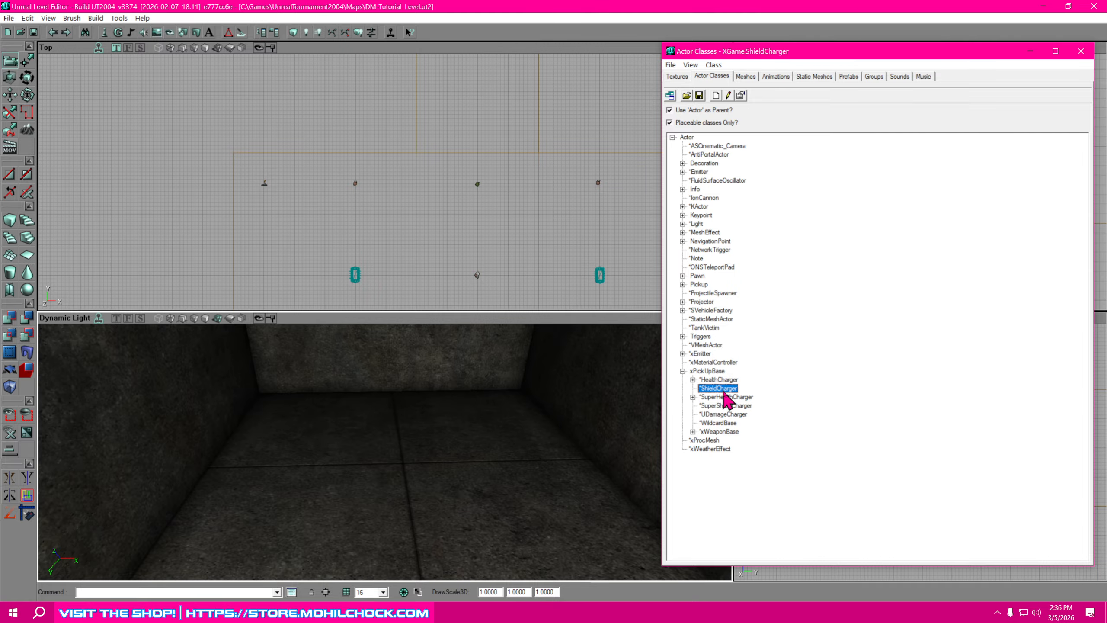
right_click(396, 455)
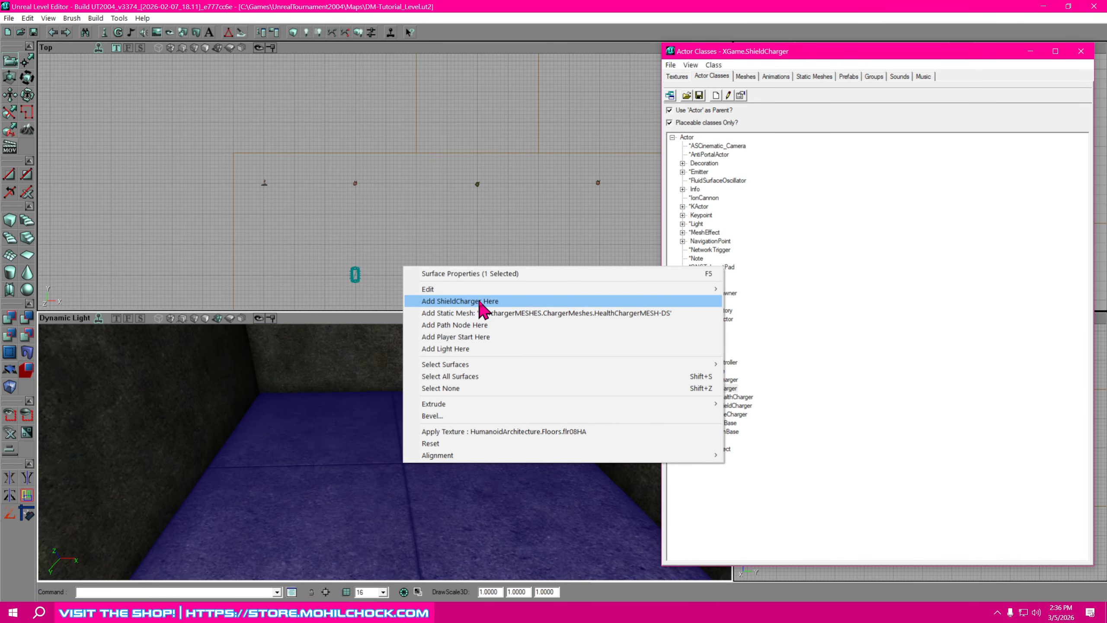
left_click(460, 301)
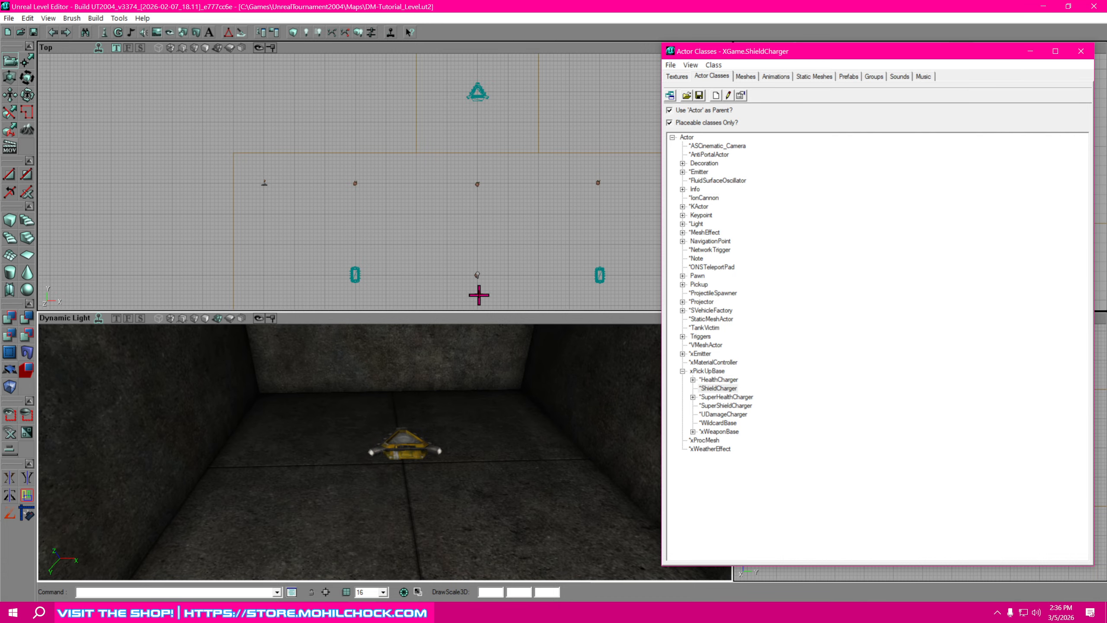
left_click(1081, 51)
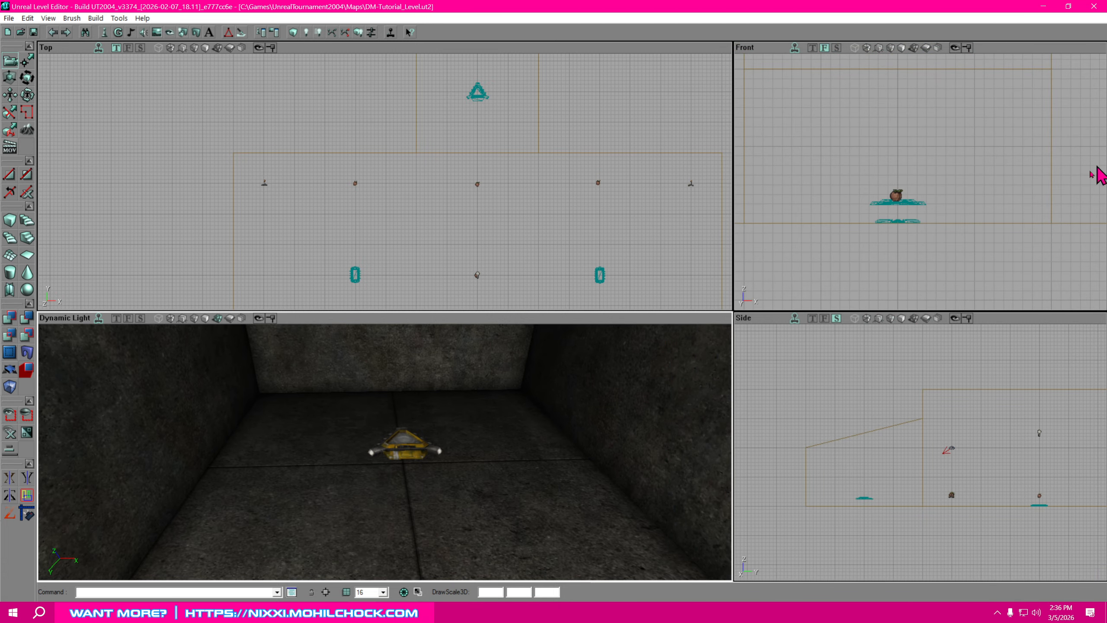
- Lower the shield charger onto the alcove floor and align it with the alcove's centre line
left_click(909, 203)
mouse_move(910, 203)
left_mouse_down("ctrl")
mouse_move(910, 221)
mouse_move(896, 218)
left_mouse_up("ctrl")
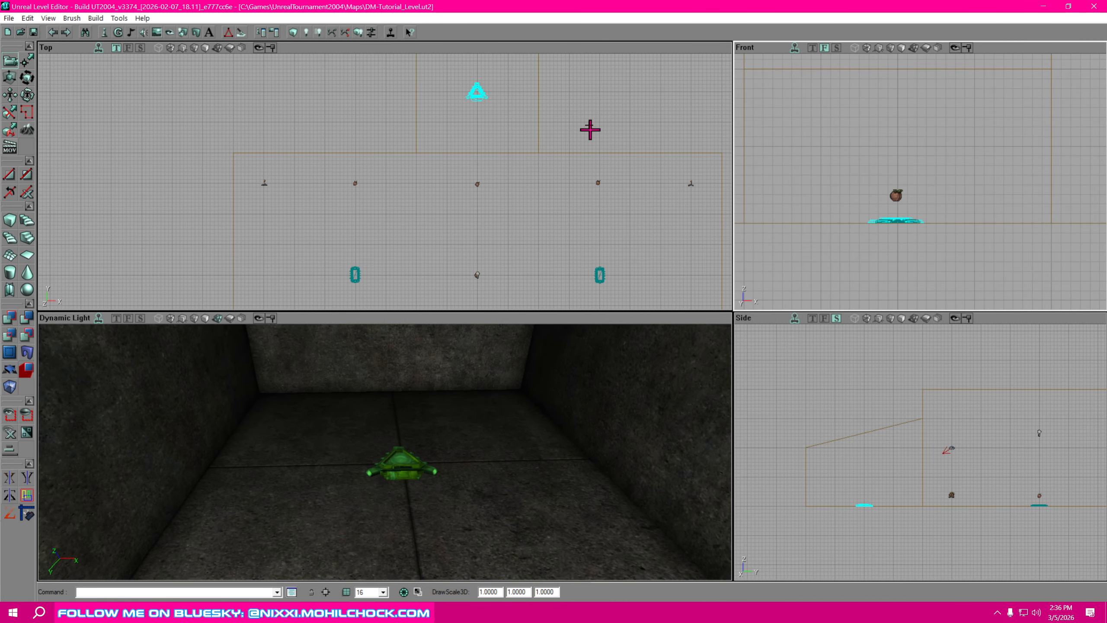
left_click_drag(589, 131, 598, 222)
scroll(544, 168, "up", 5)
left_click_drag(544, 168, 247, 211)
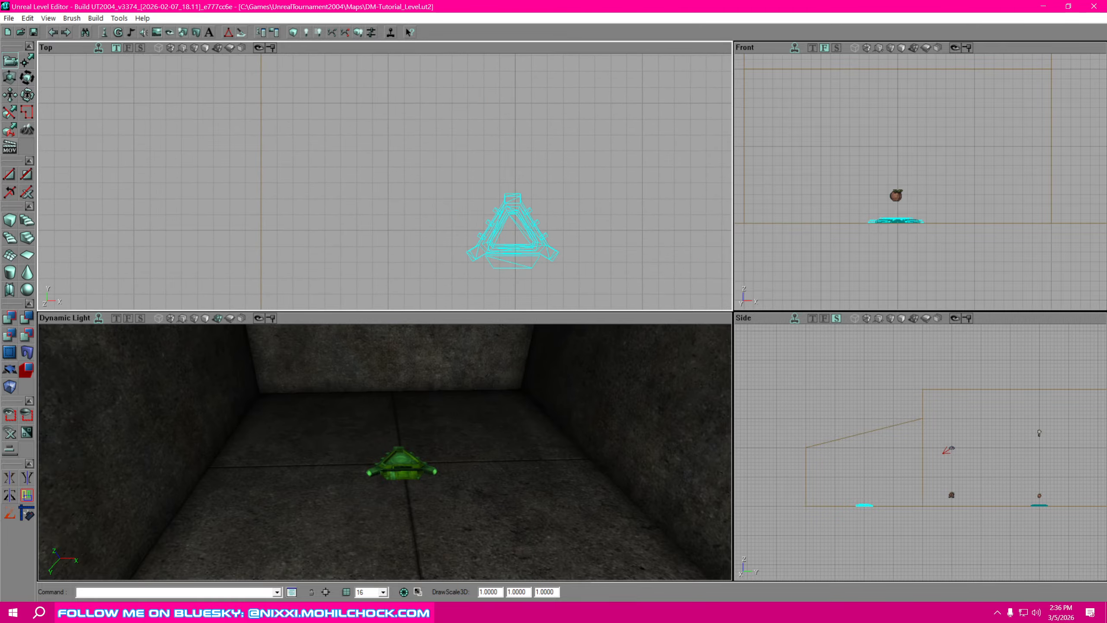
left_click_drag(523, 253, 527, 253, "ctrl")
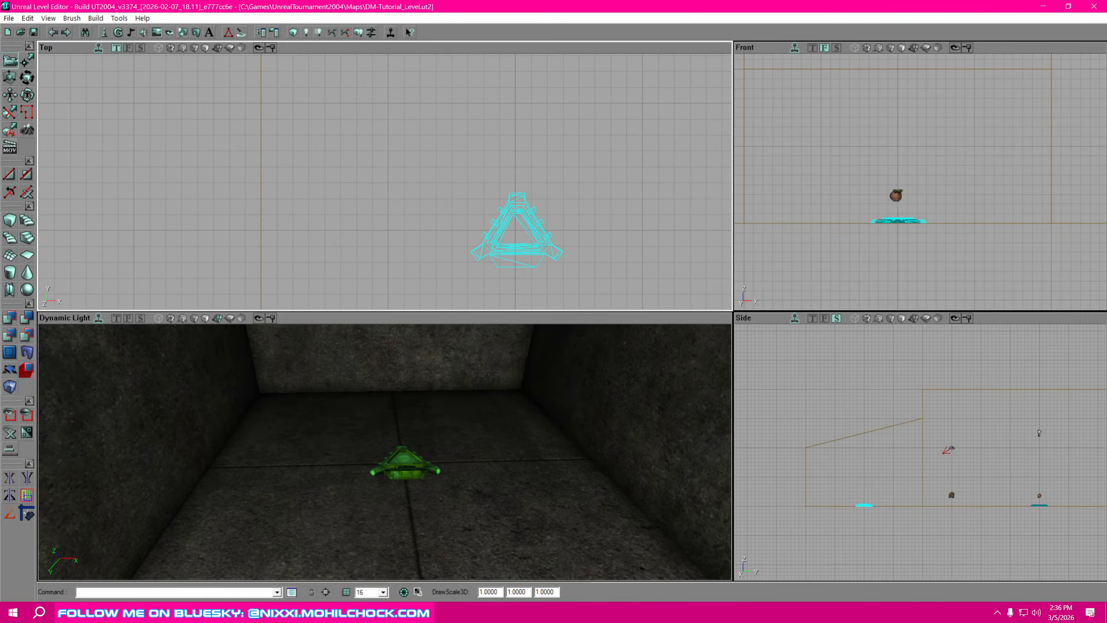
- Build the AI paths and examine the connections between the path nodes and pickups across the room
left_click_drag(493, 448, 492, 479)
right_click_drag(493, 480, 541, 498)
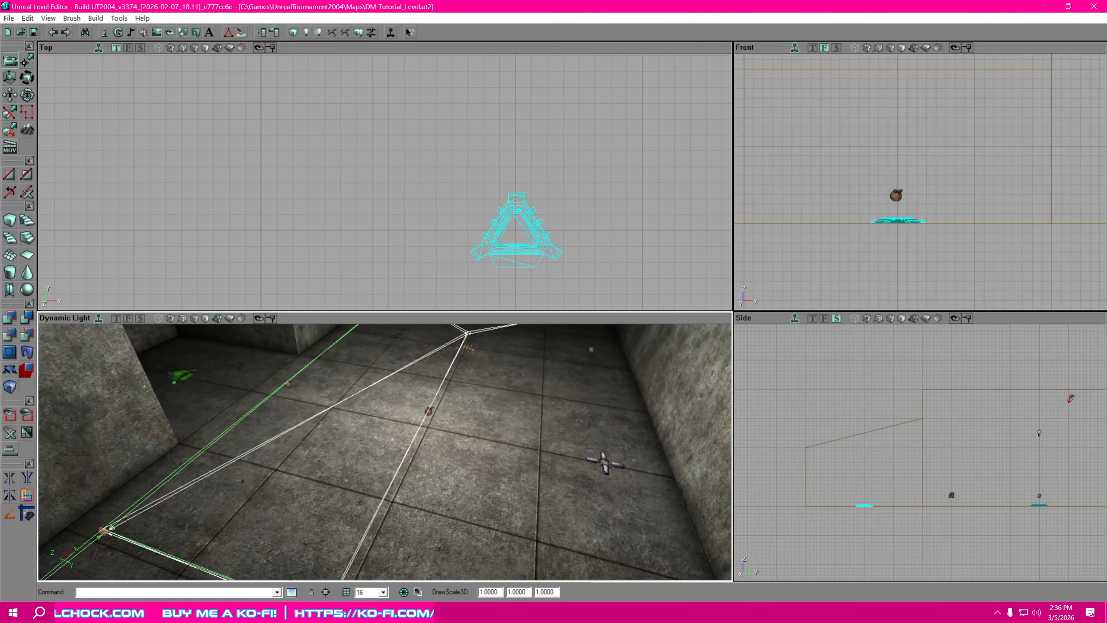
mouse_move(540, 497)
left_mouse_down()
mouse_move(523, 475)
mouse_move(523, 506)
mouse_move(541, 488)
left_mouse_up()
right_click_drag(541, 489, 502, 475)
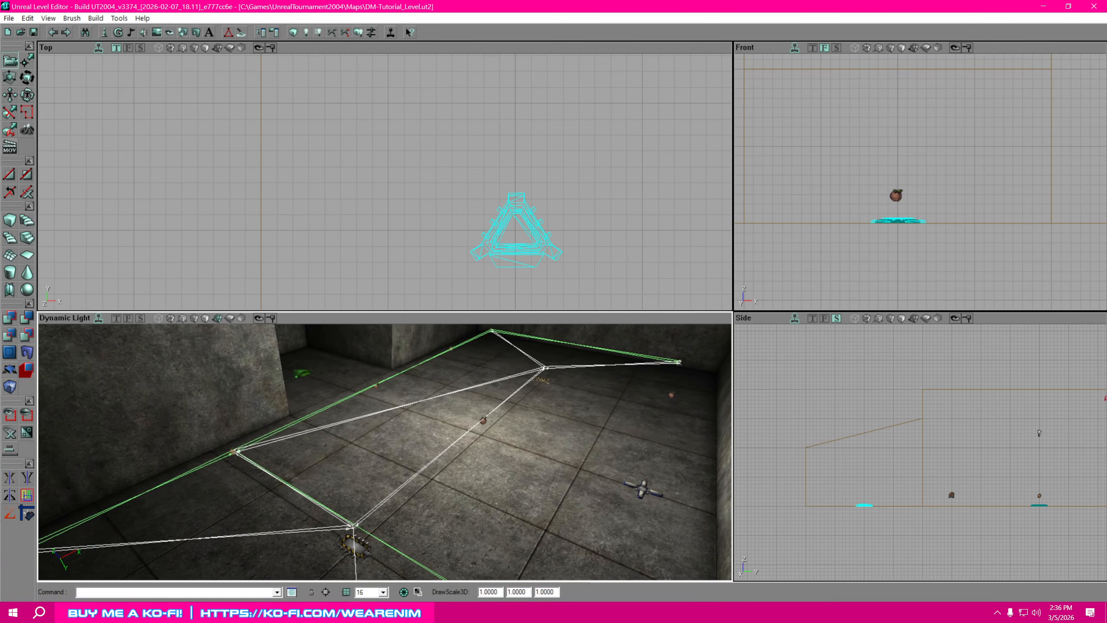
left_click(333, 33)
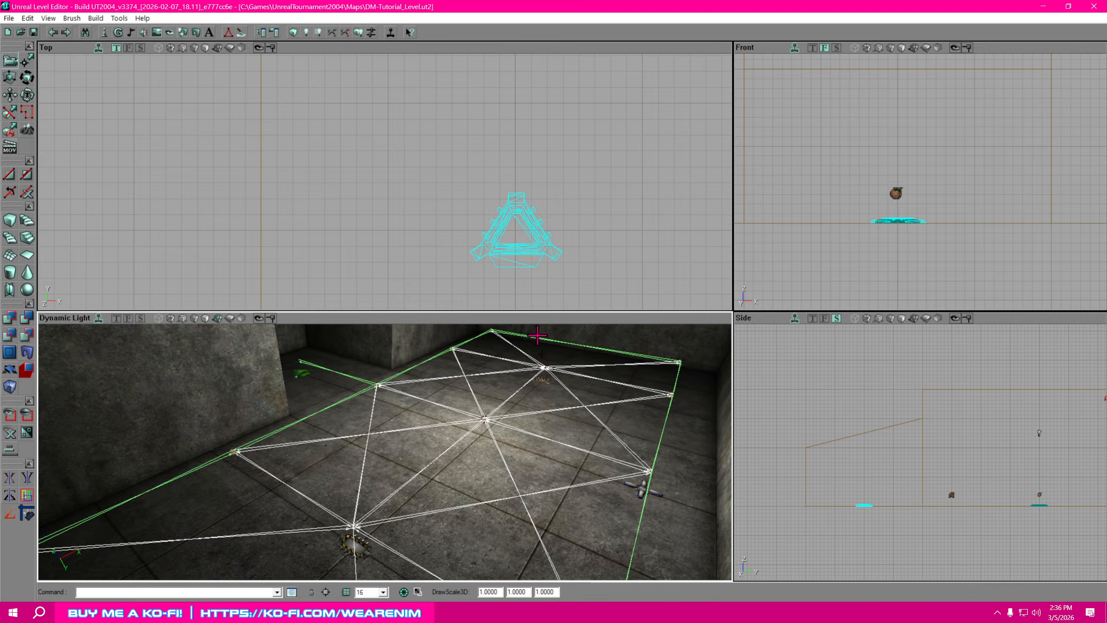
right_click_drag(385, 452, 384, 419)
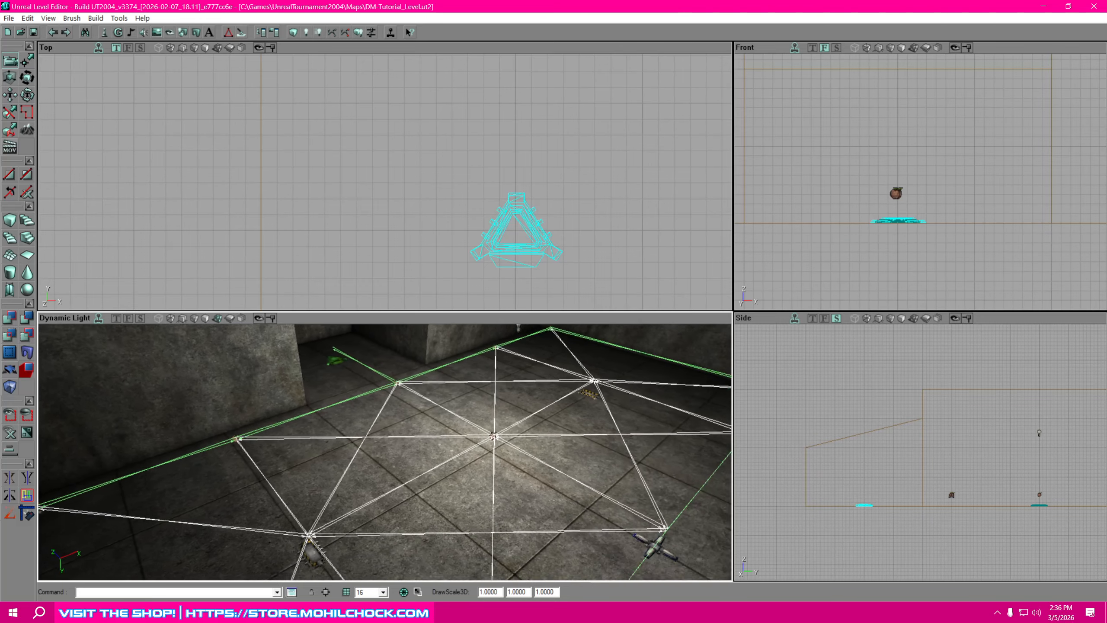
mouse_move(383, 419)
right_mouse_down()
mouse_move(340, 419)
mouse_move(366, 380)
mouse_move(296, 397)
mouse_move(375, 379)
mouse_move(349, 406)
mouse_move(384, 403)
right_mouse_up()
left_click_drag(384, 404, 426, 388)
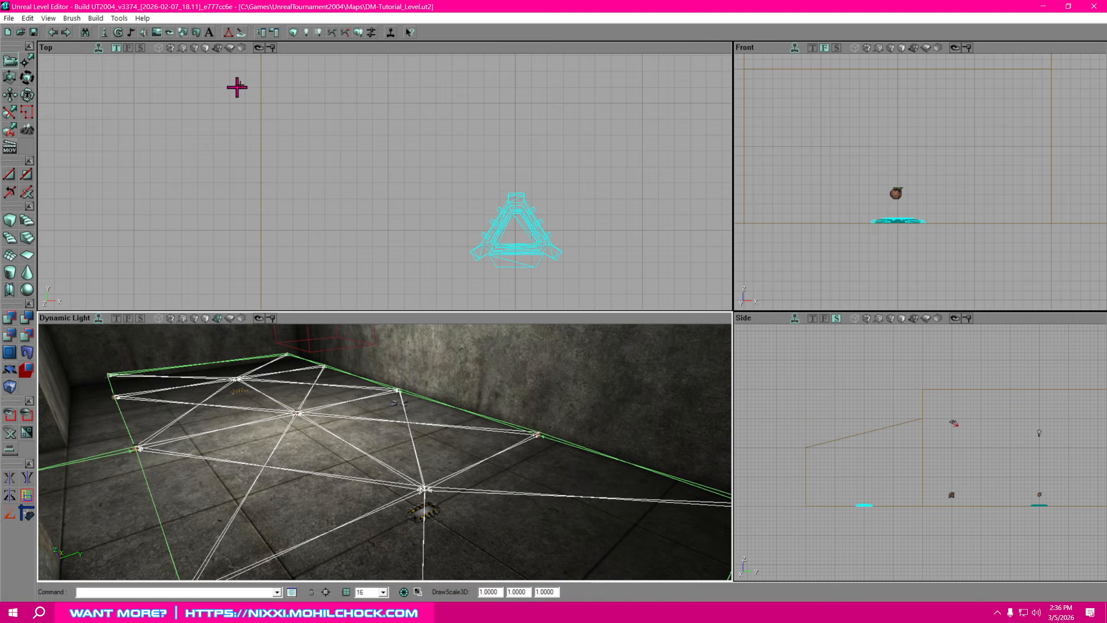
- Build the entire level and close the level editor
left_click(358, 33)
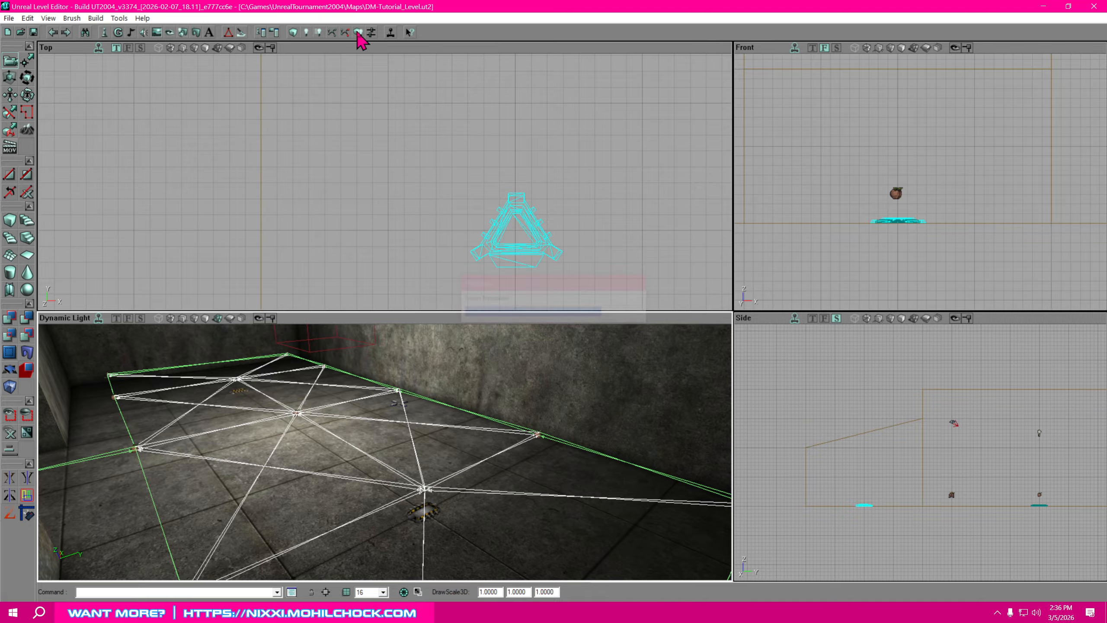
left_click(564, 188)
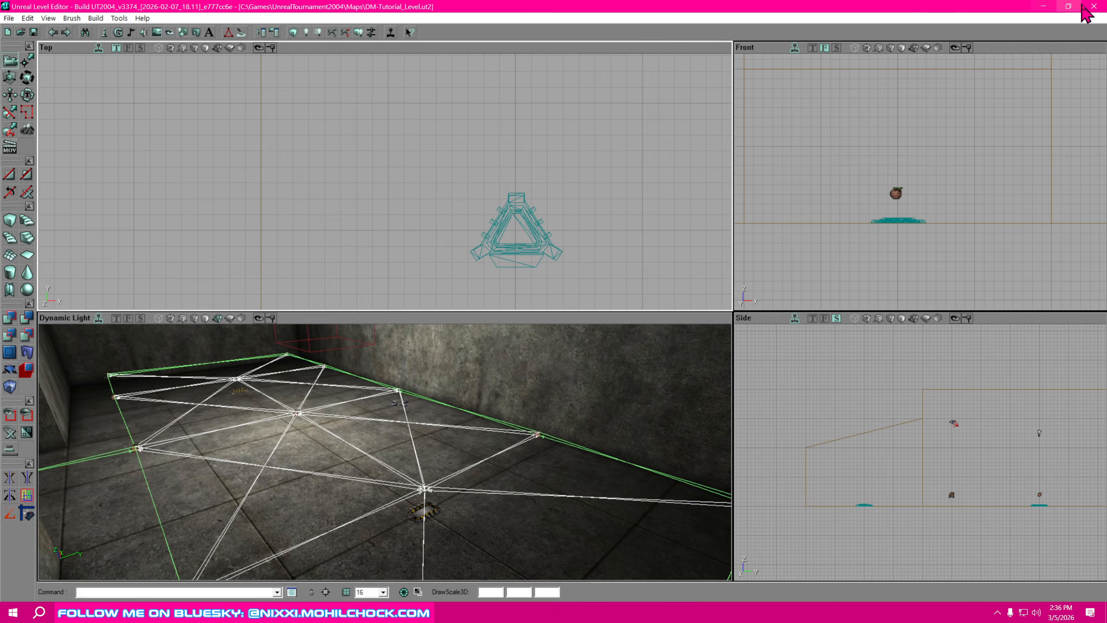
left_click(1095, 6)
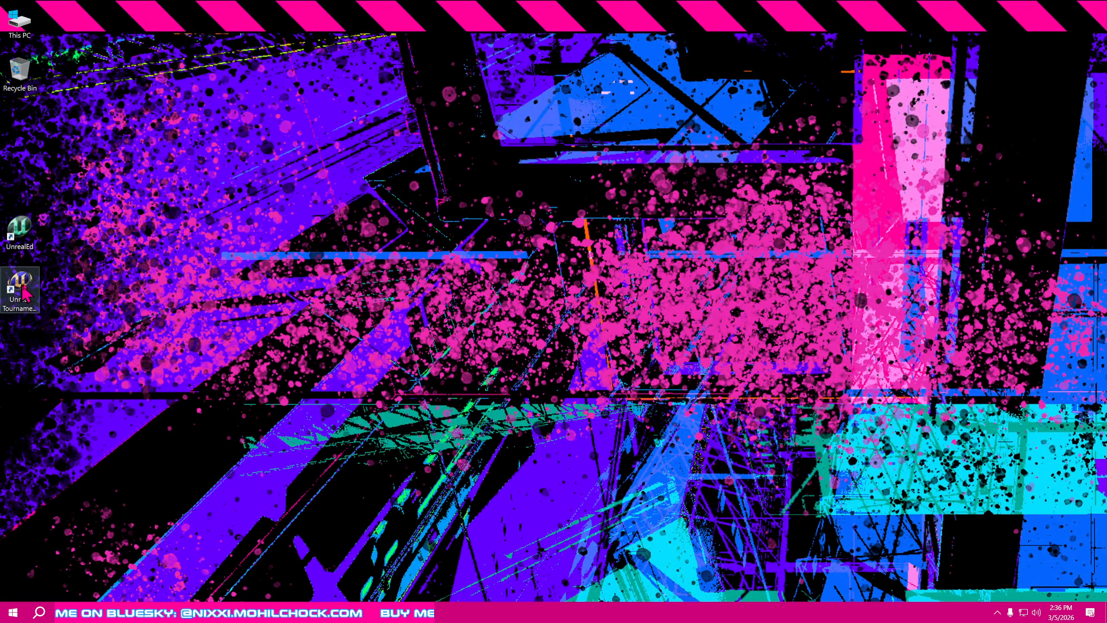
- Launch Unreal Tournament 2004, set the Instant Action bot skill to Experienced, and start and join the match
double_click(21, 288)
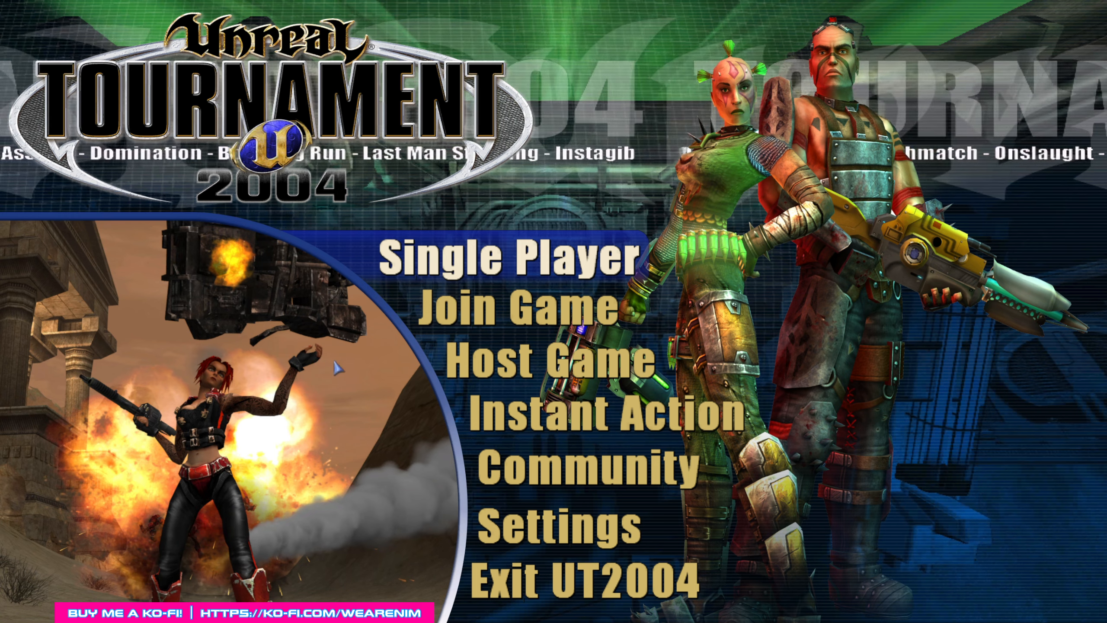
left_click(607, 413)
left_click(176, 22)
left_click(527, 153)
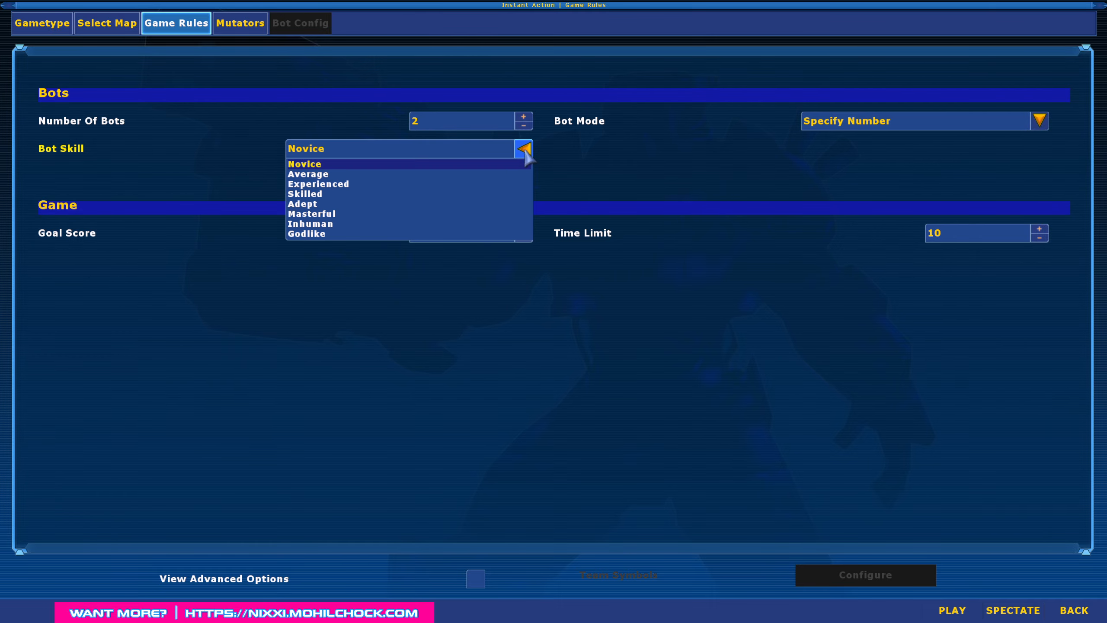
left_click(323, 185)
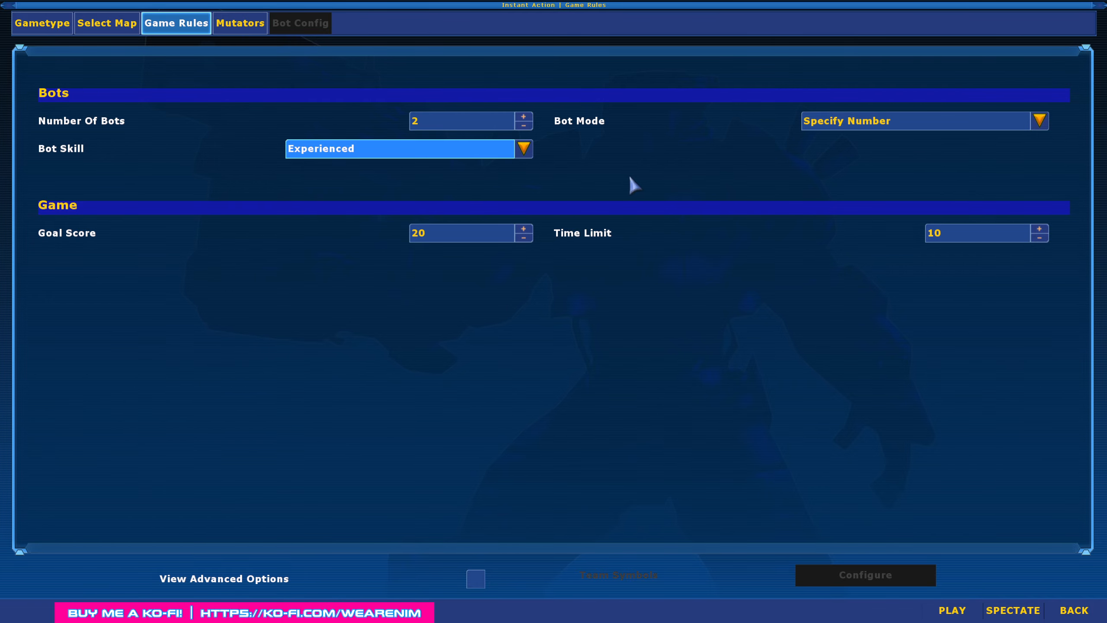
left_click(965, 616)
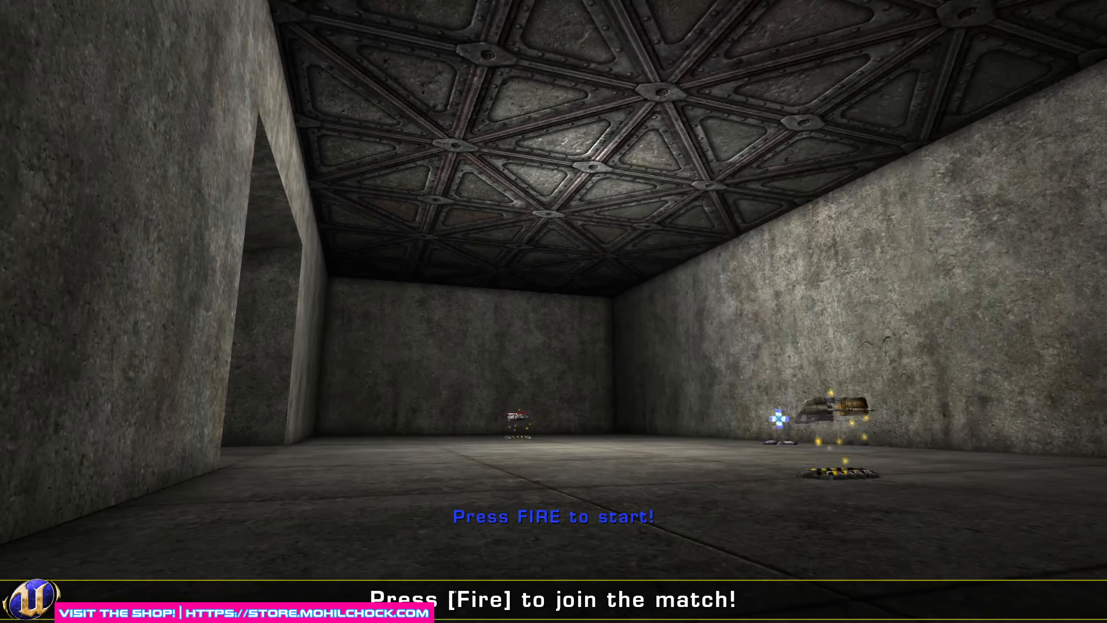
left_click(554, 311)
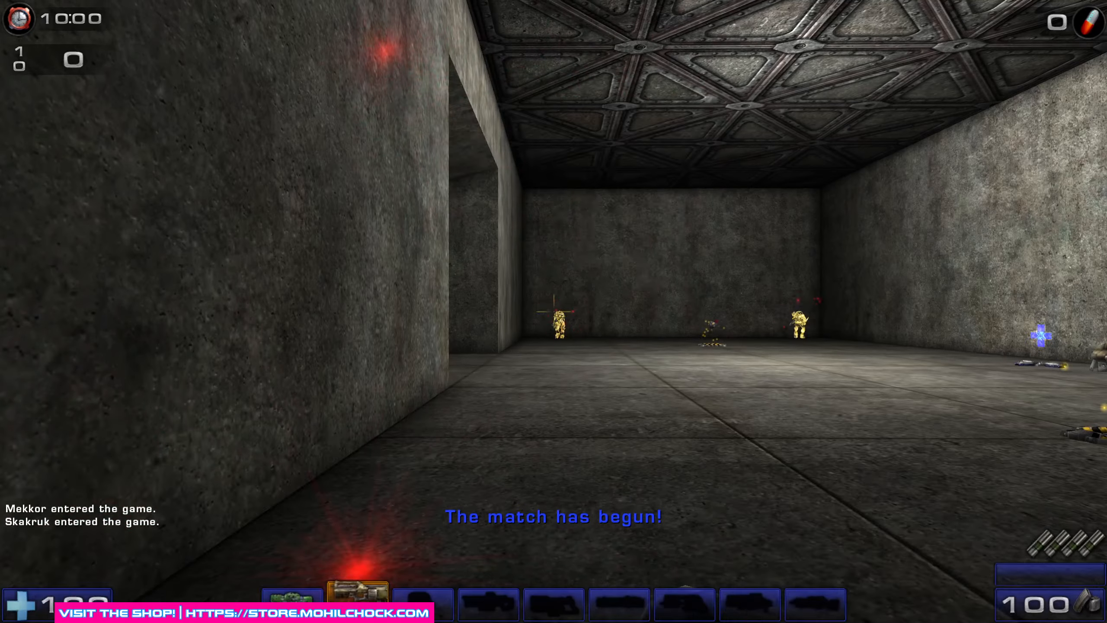
- Collect the Flak Cannon from its weapon base and fire at the bots to playtest the room
key("w")
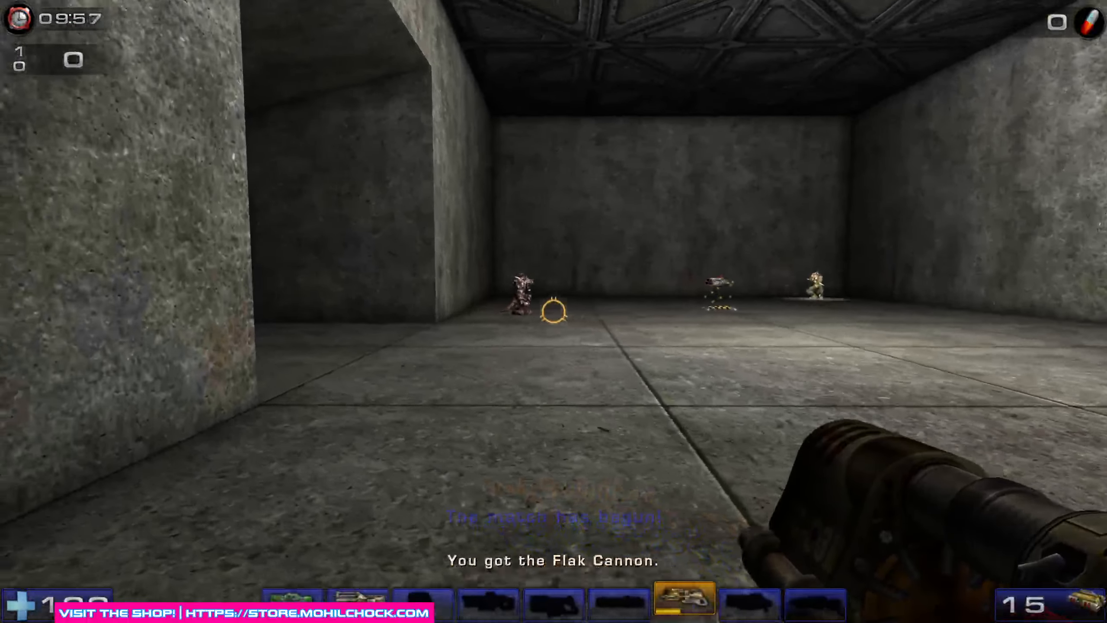
left_click(553, 311)
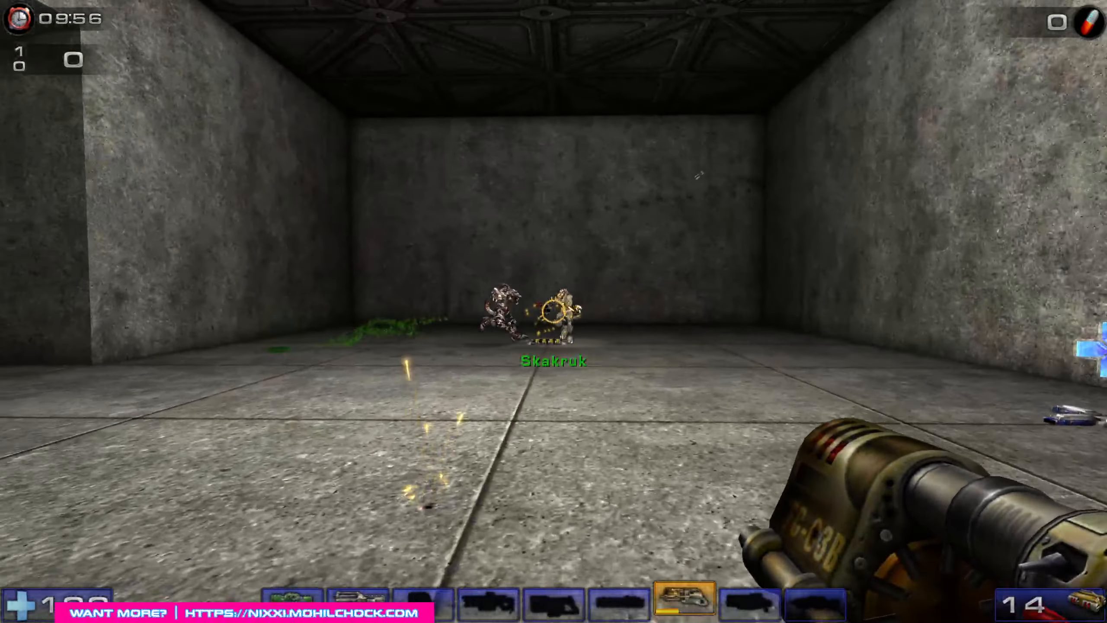
left_click(553, 312)
left_click(553, 311)
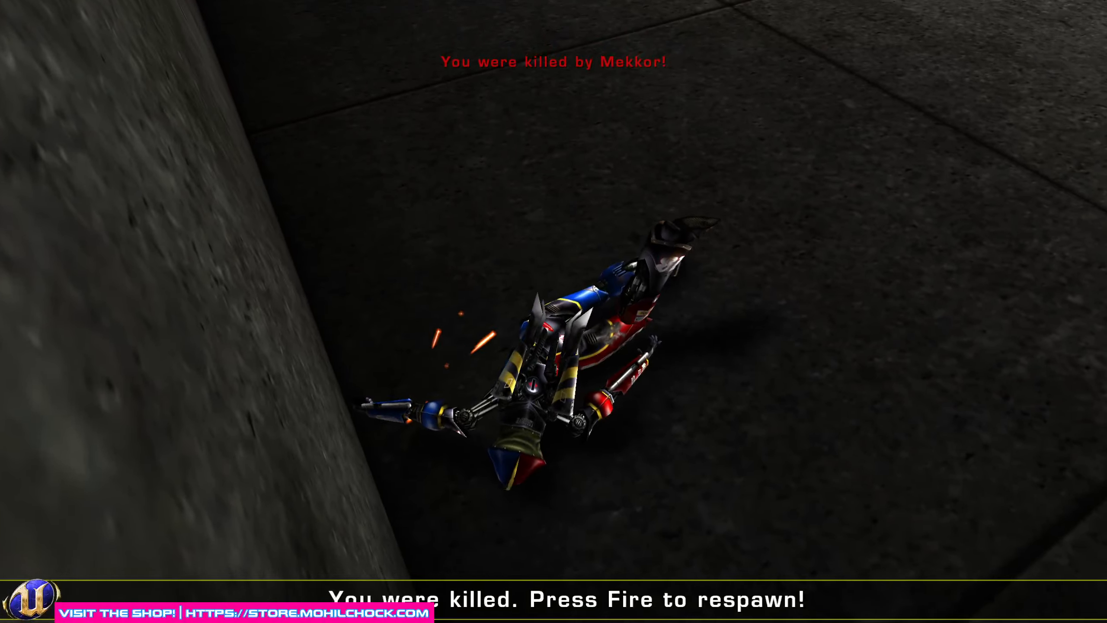
- Respawn, pick up the Flak Cannon and move around the room to examine how the bots navigate the path network
left_click(554, 312)
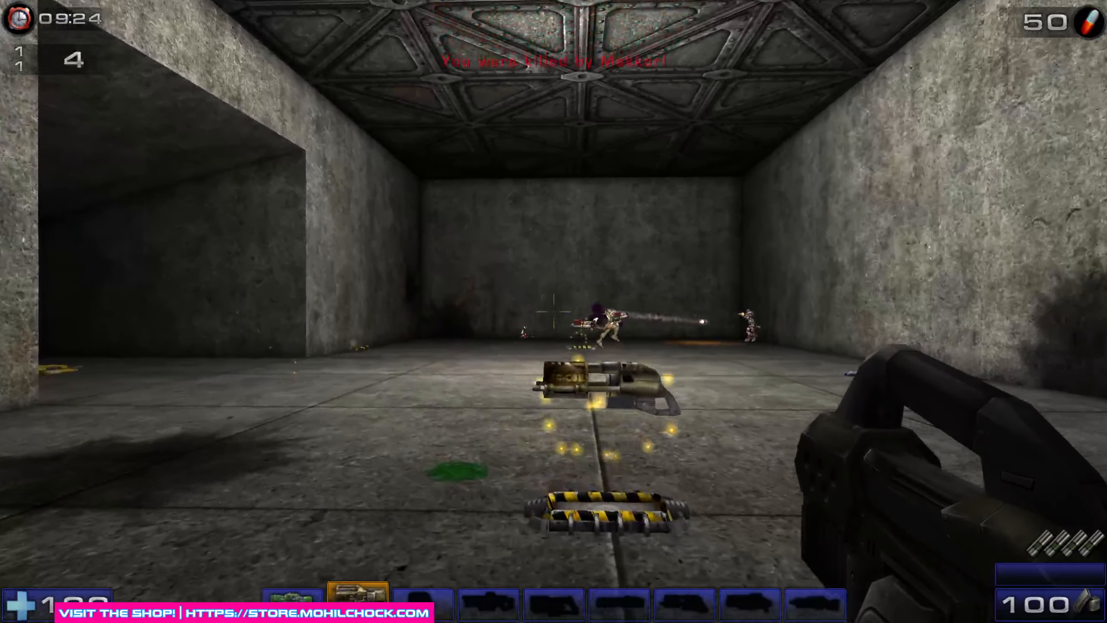
key("w")
key("s")
key("a")
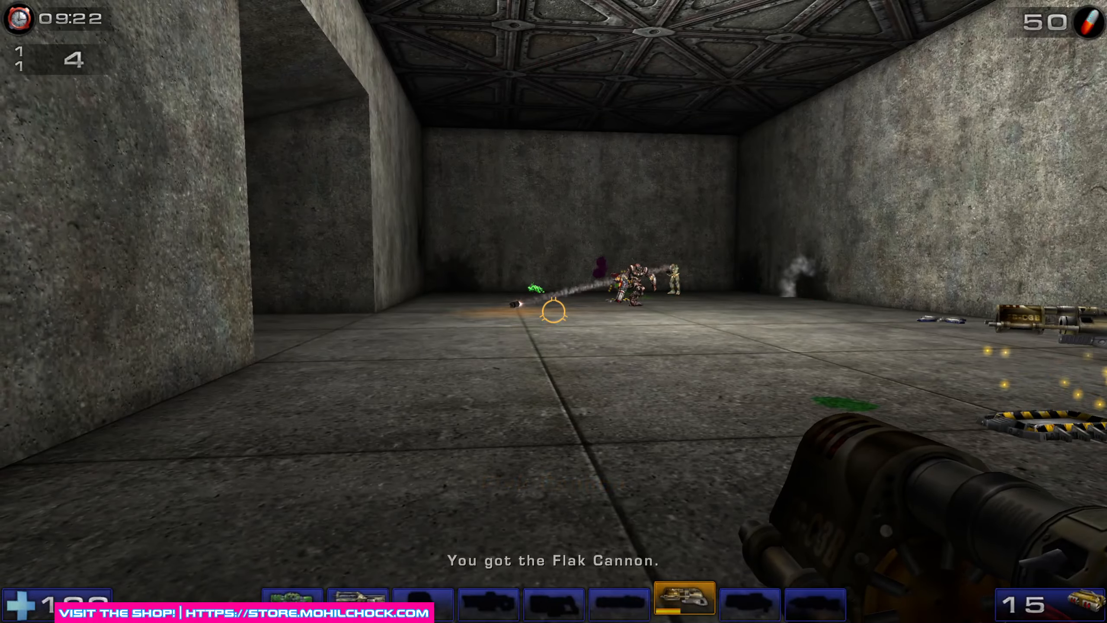
key("s")
key("a")
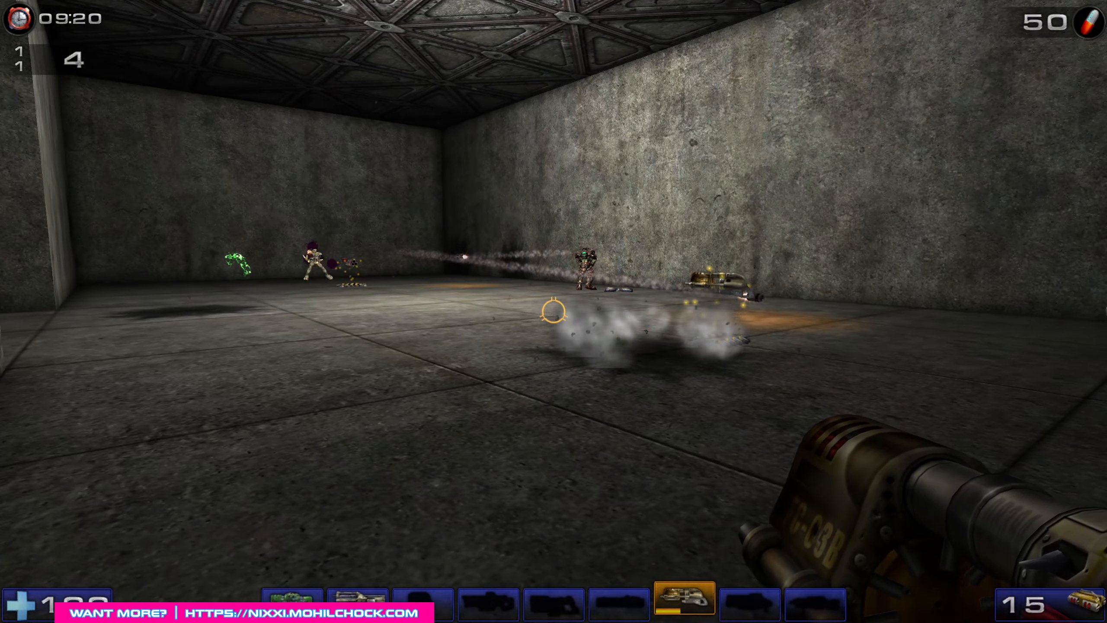
key("w")
key("d")
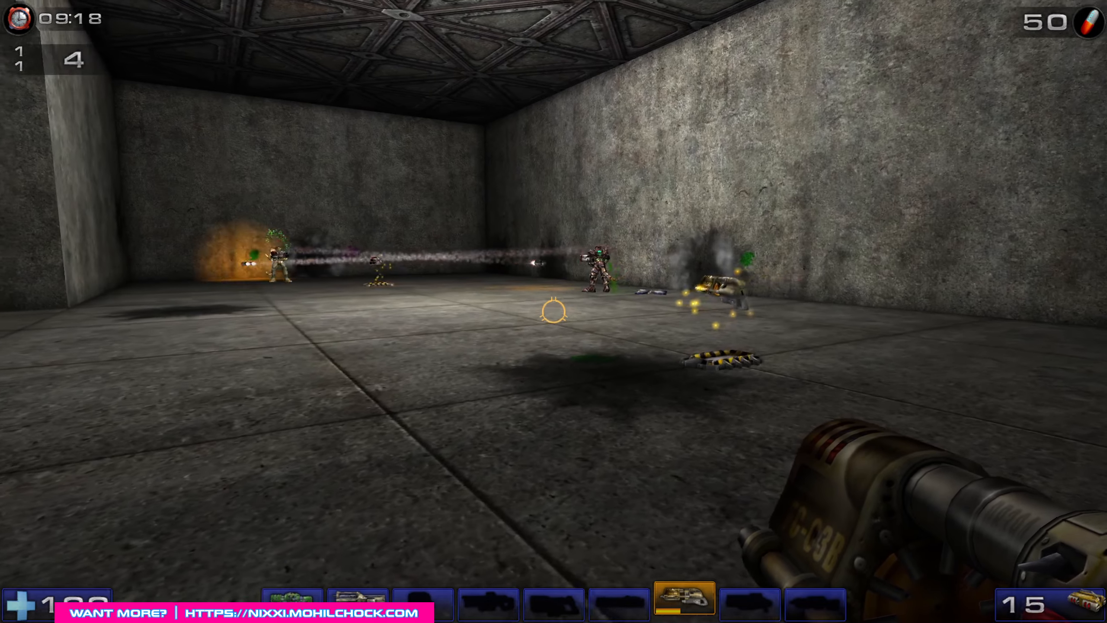
key("d")
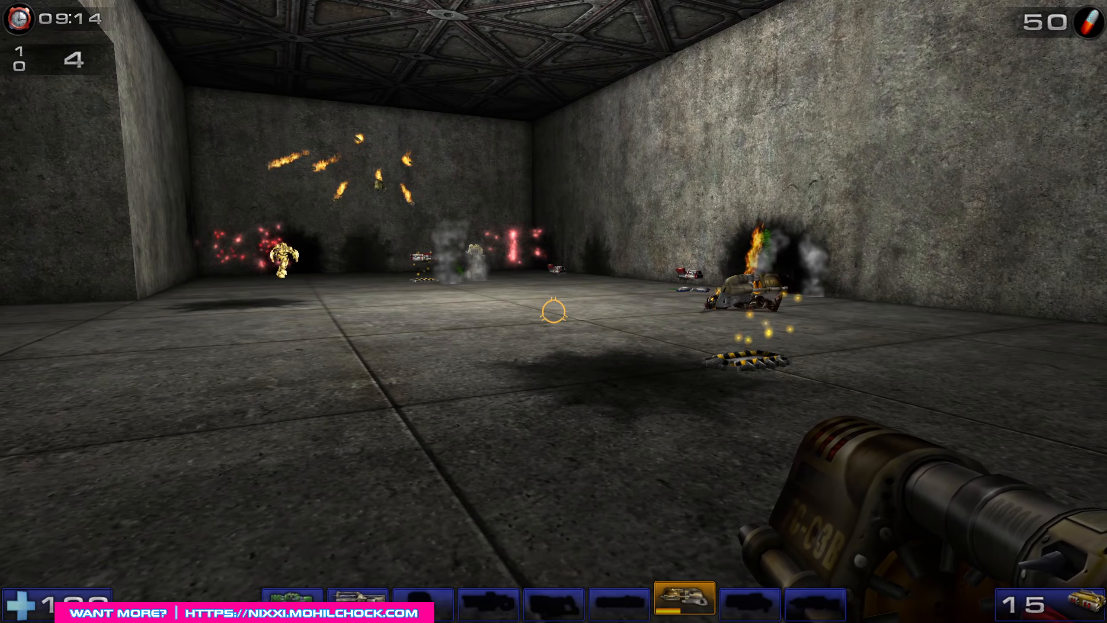
key("a")
key("s")
key("d")
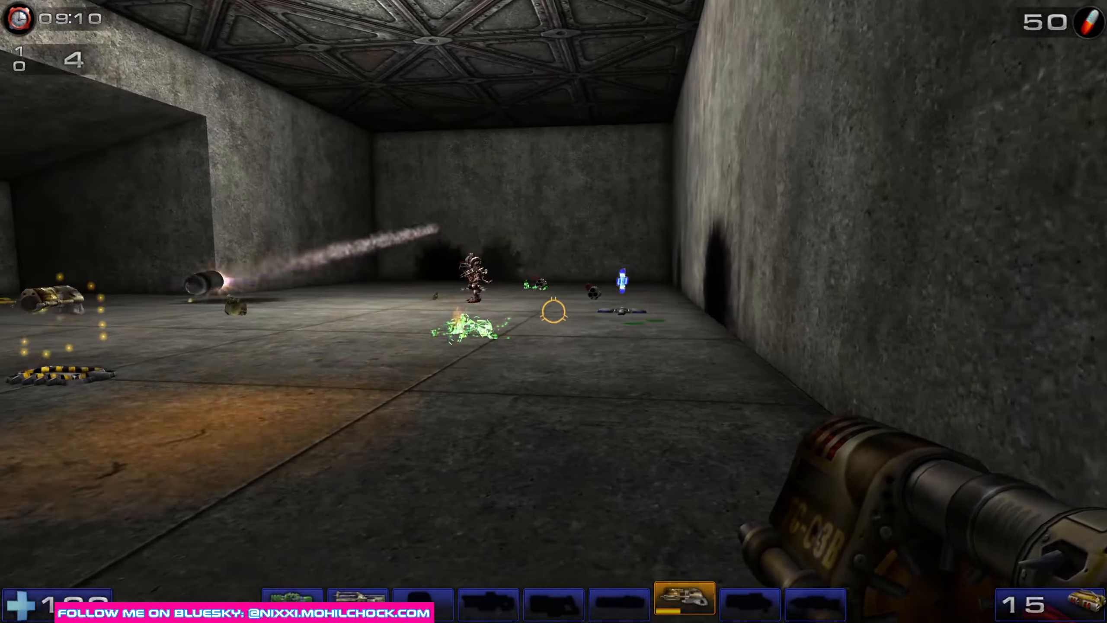
key("w")
key("a")
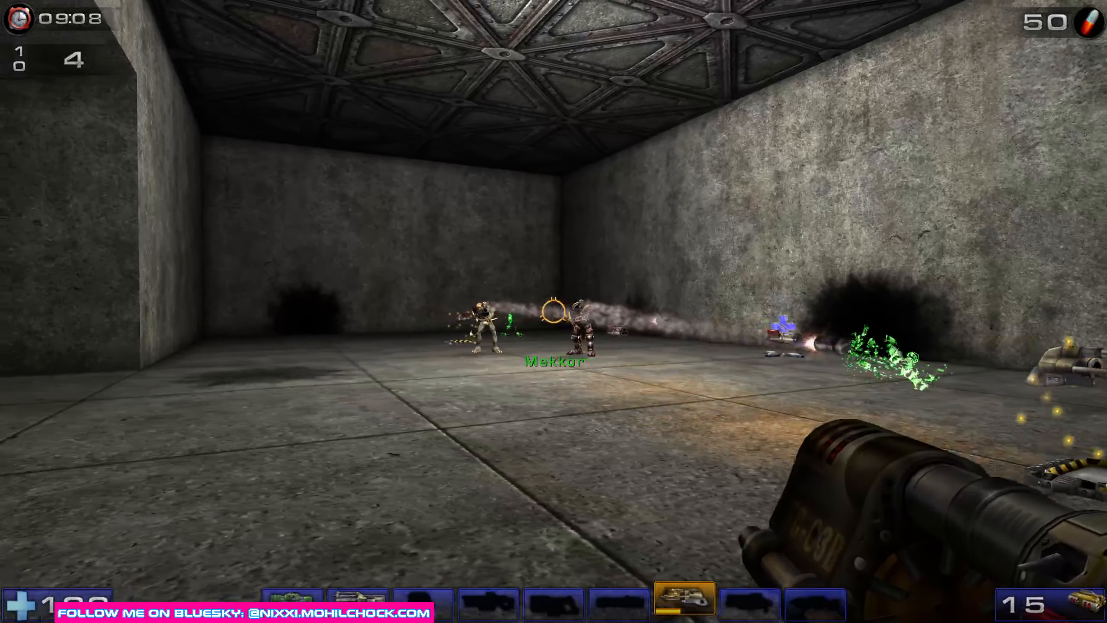
key("d")
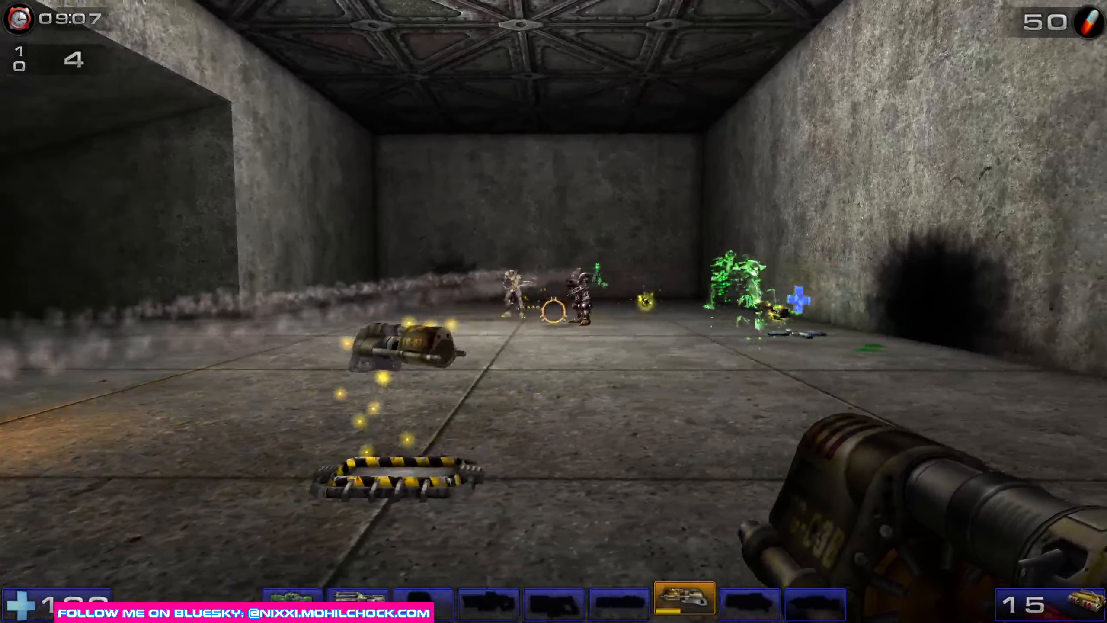
key("a")
- Attack the bots with the Flak Cannon's alternate fire
right_click(554, 311)
right_click(554, 311)
right_click(554, 311)
right_click(553, 311)
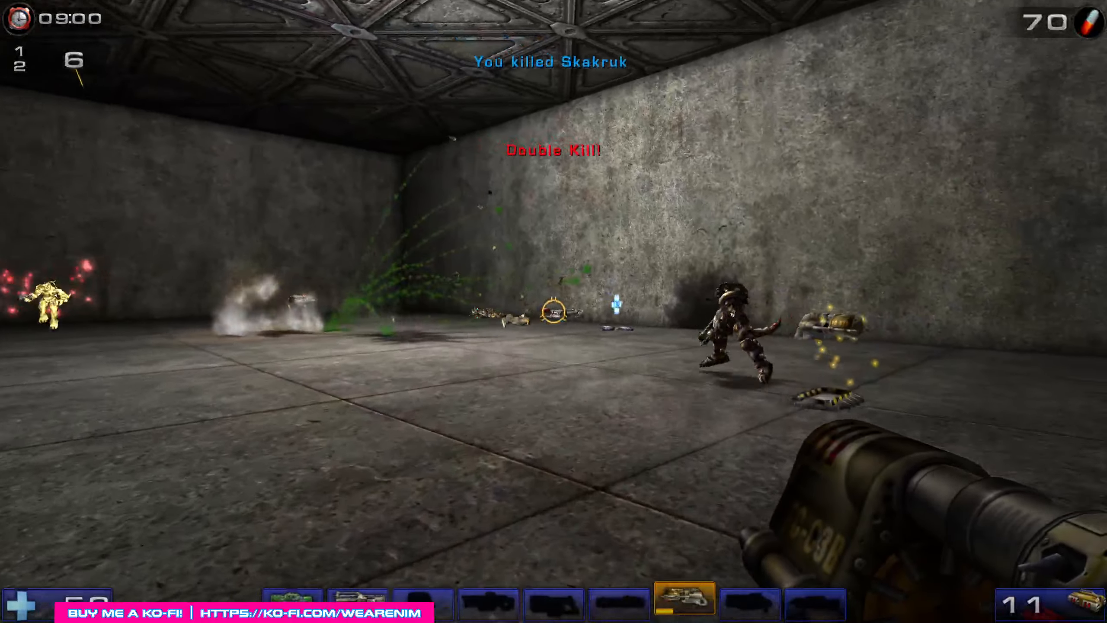
- Fire at the remaining bots with the Flak Cannon, respawn after dying, and strafe through the room to watch the bots
right_click(553, 311)
right_click(554, 311)
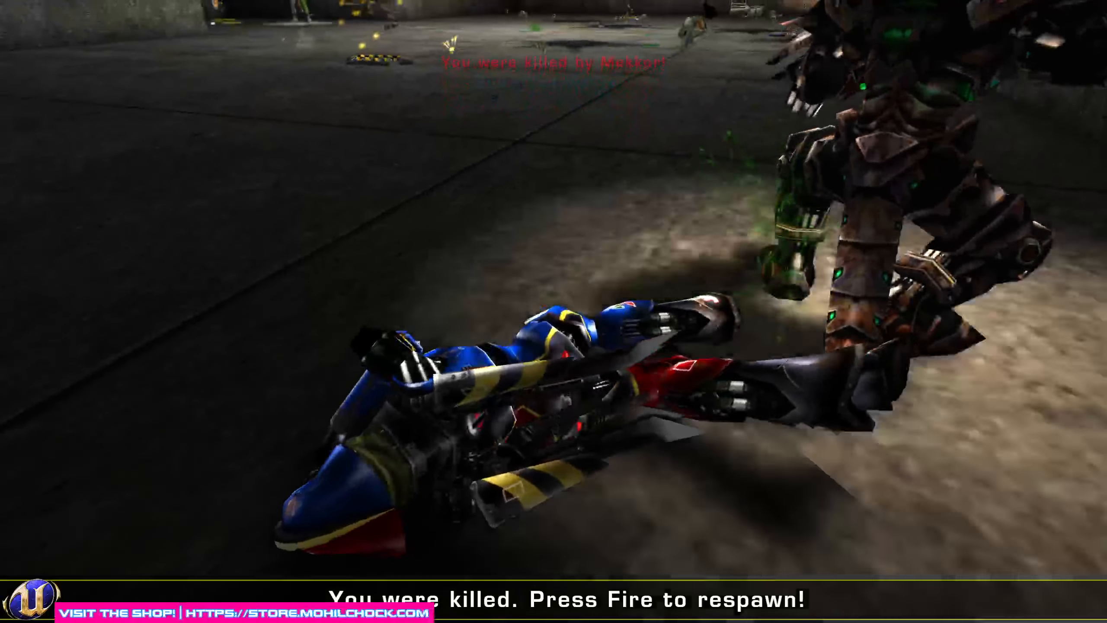
left_click(553, 311)
key("a")
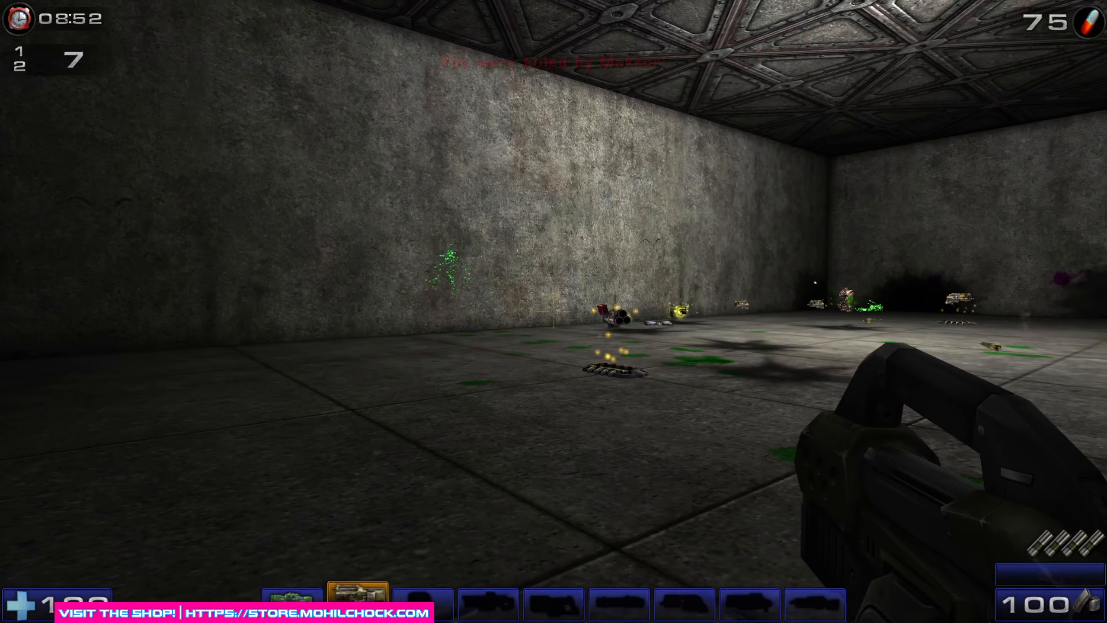
key("a")
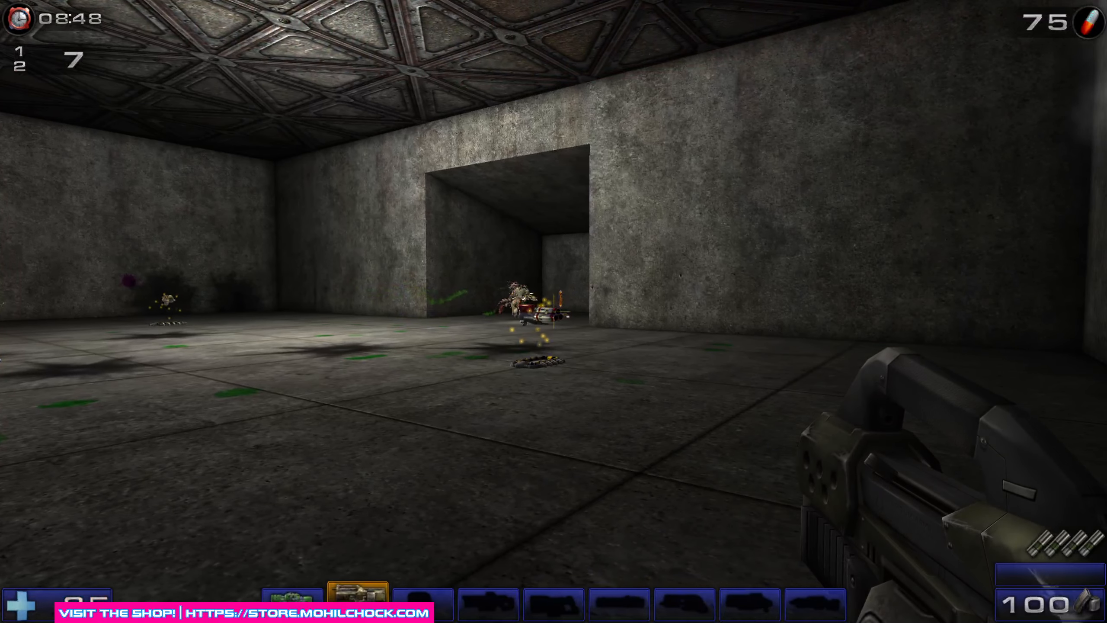
- Quit the match and exit Unreal Tournament 2004
key("Escape")
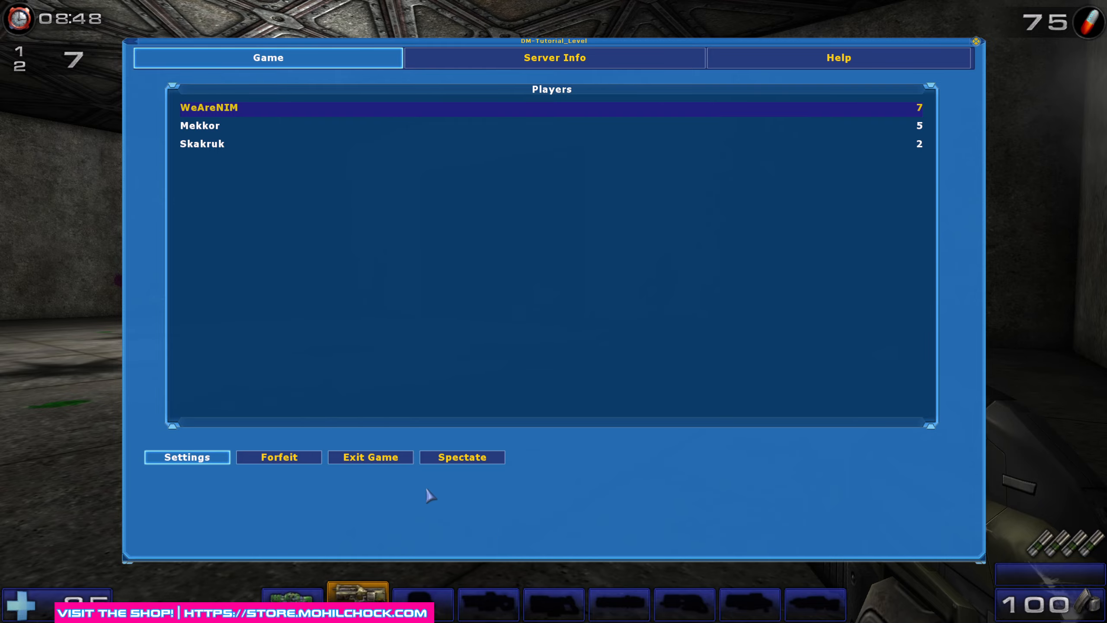
left_click(380, 458)
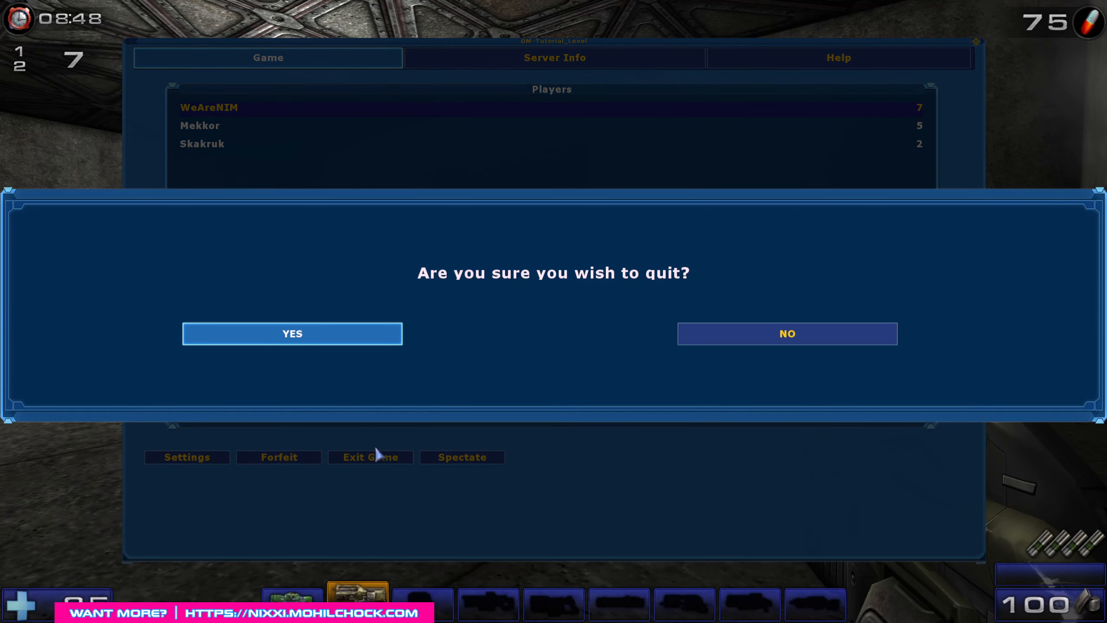
left_click(327, 334)
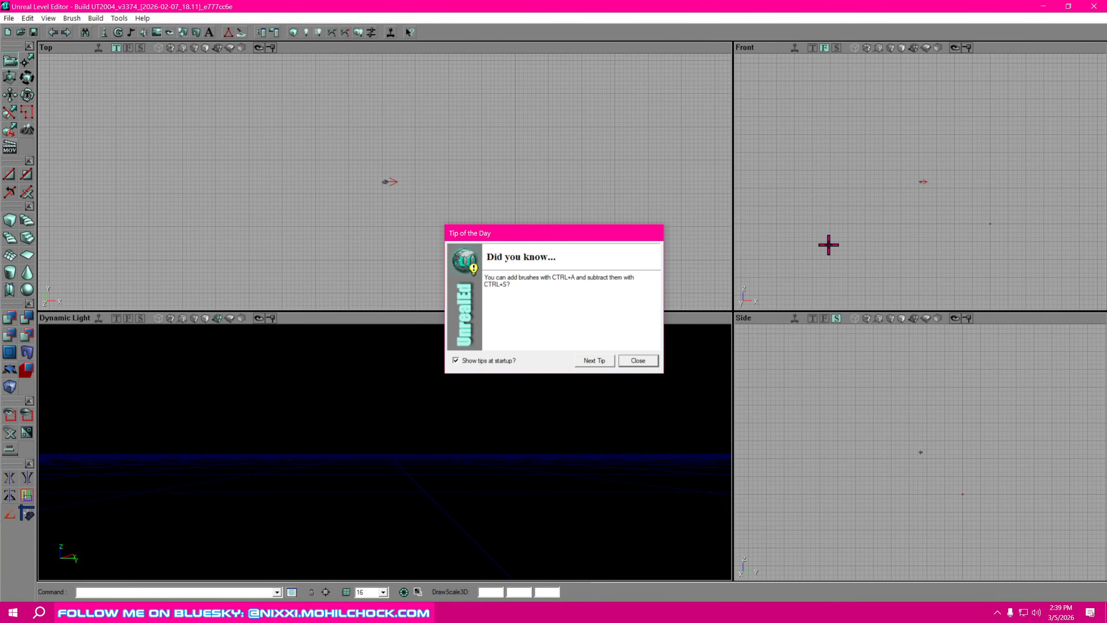
- Dismiss the startup tip in the Unreal Level Editor and reopen the recent map DM-Tutorial_Level.ut2
left_click(647, 361)
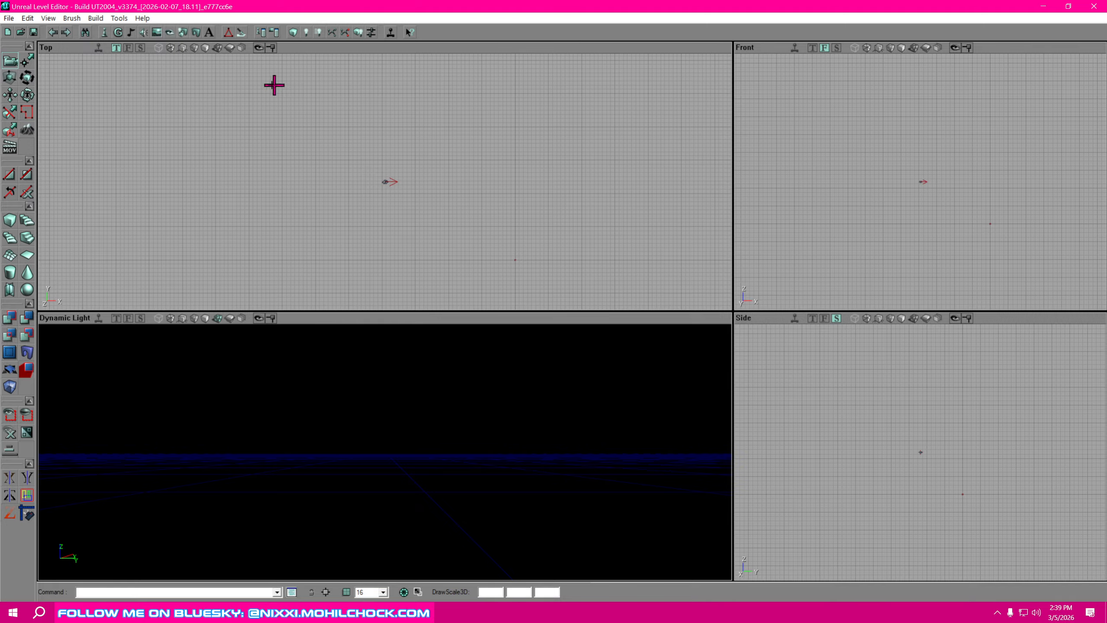
left_click(9, 18)
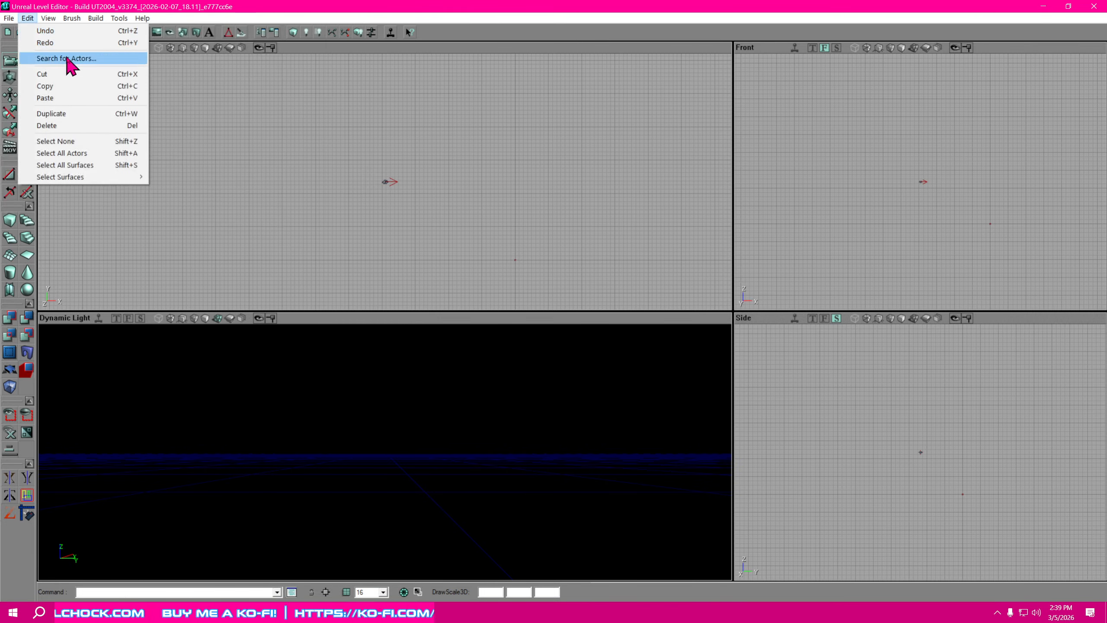
left_click(131, 155)
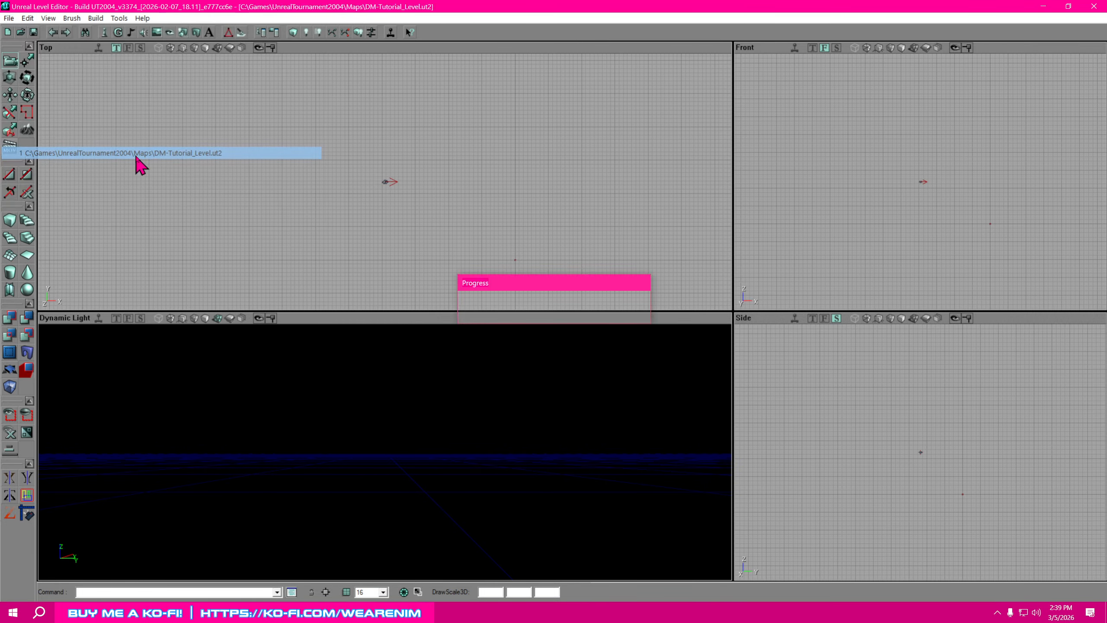
- Select the builder brush outside the room and move it inside, flush against the west wall between the corner path nodes
right_click_drag(492, 513, 345, 466)
left_click_drag(492, 513, 514, 492)
right_click_drag(514, 493, 449, 518)
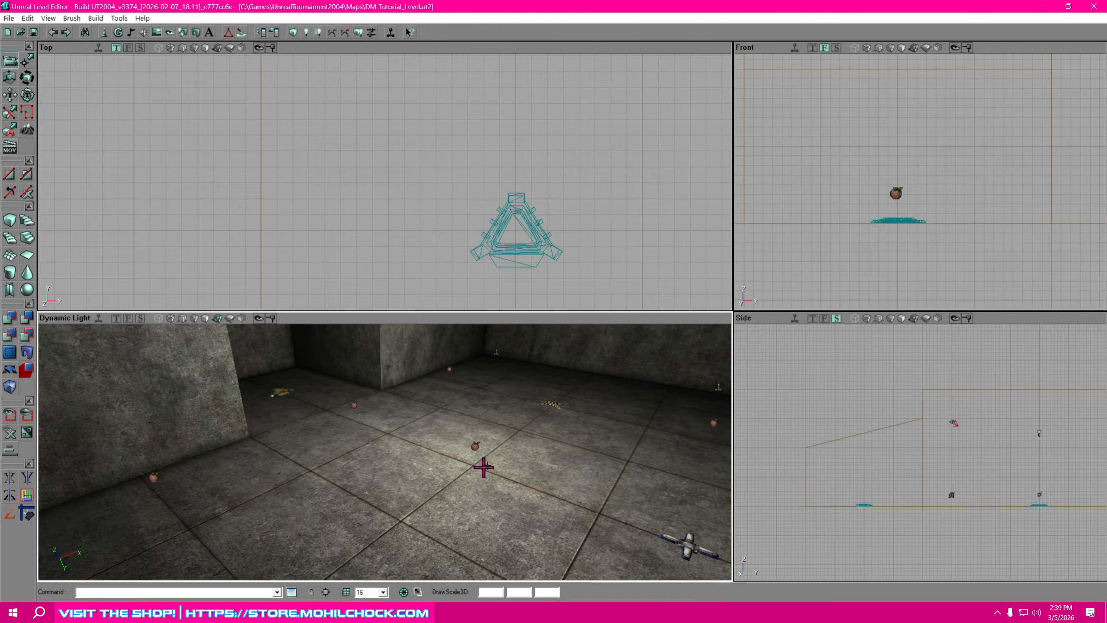
left_click_drag(532, 452, 571, 432)
right_click_drag(571, 431, 439, 451)
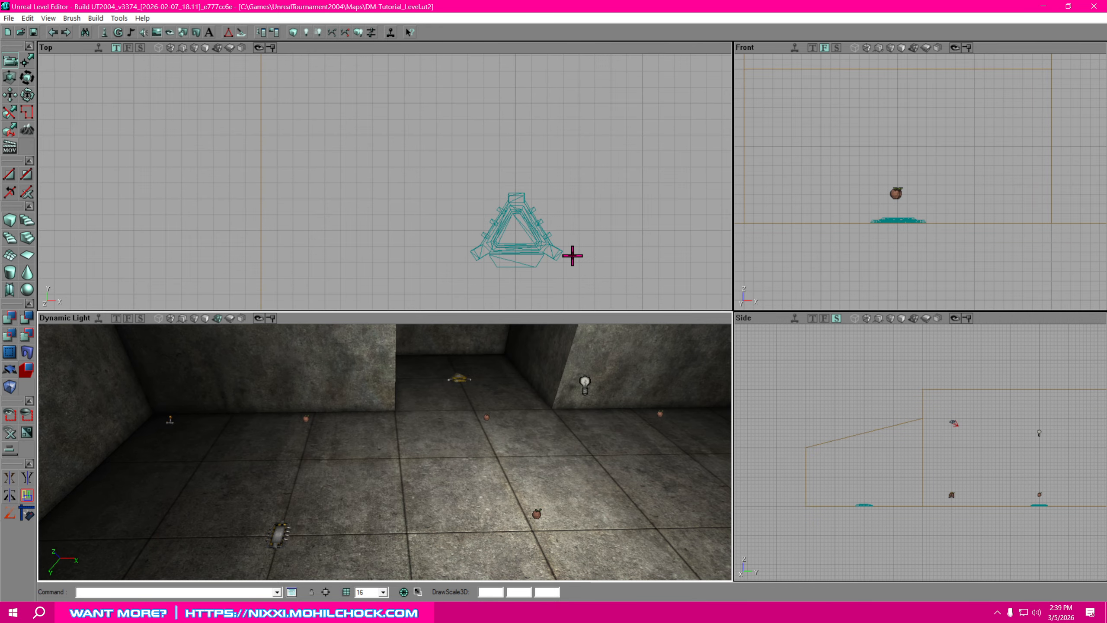
right_click_drag(547, 188, 534, 127)
scroll(389, 170, "down", 5)
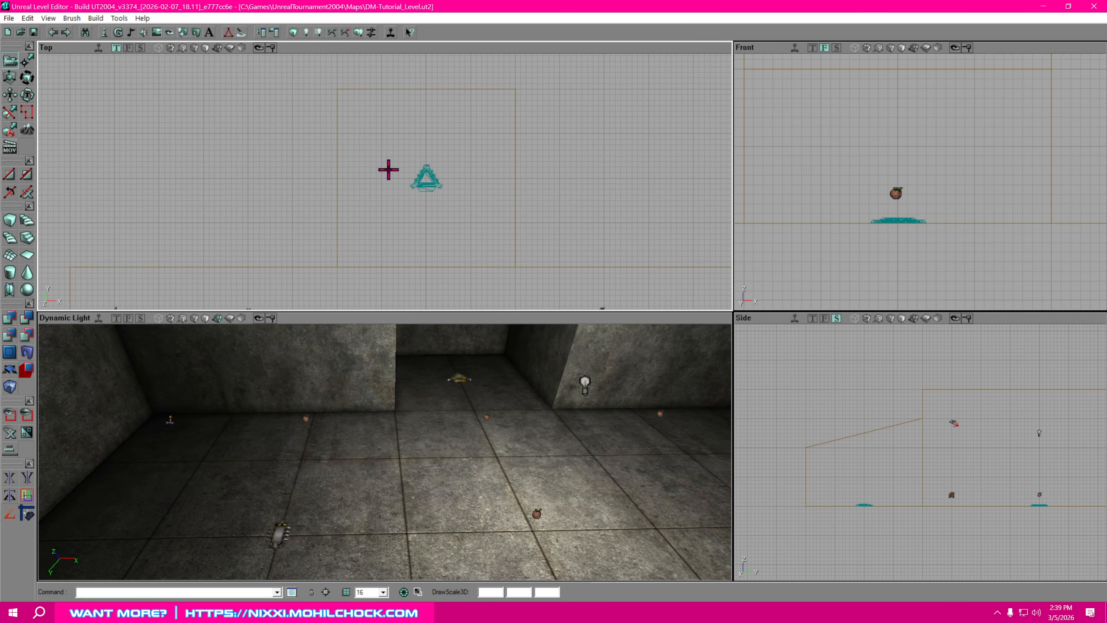
right_click_drag(393, 180, 431, 82)
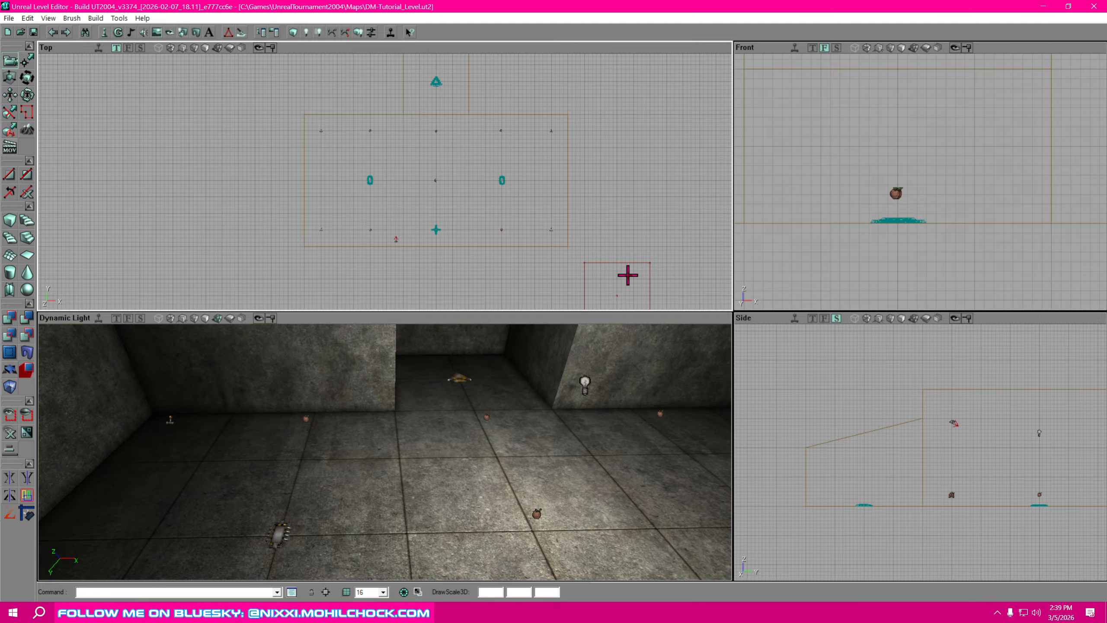
left_click(650, 295)
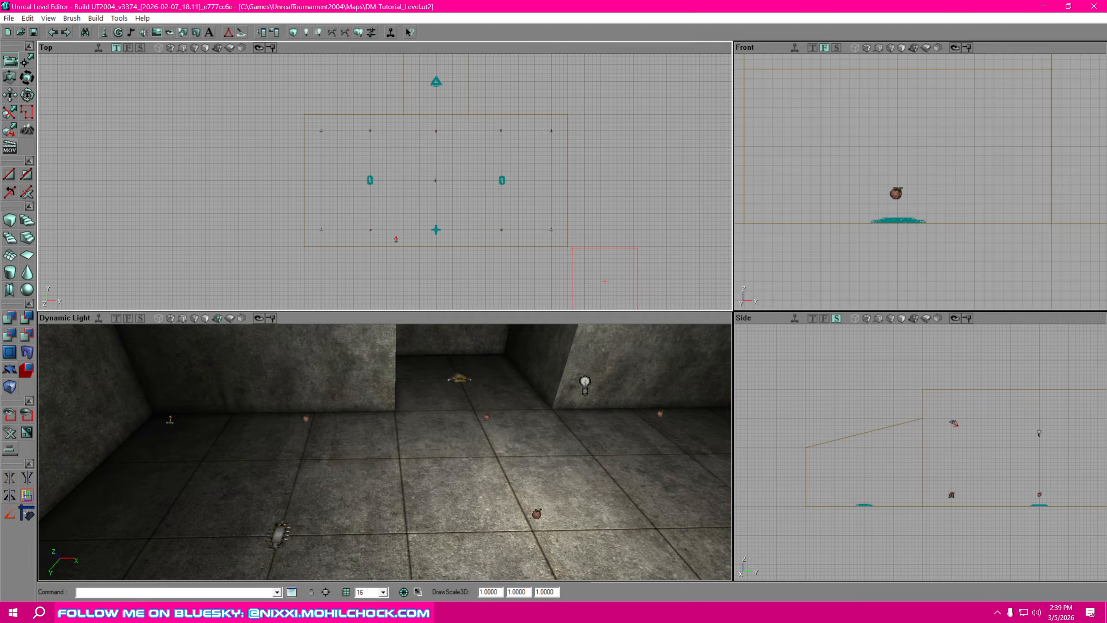
left_click_drag(605, 281, 339, 183, "ctrl")
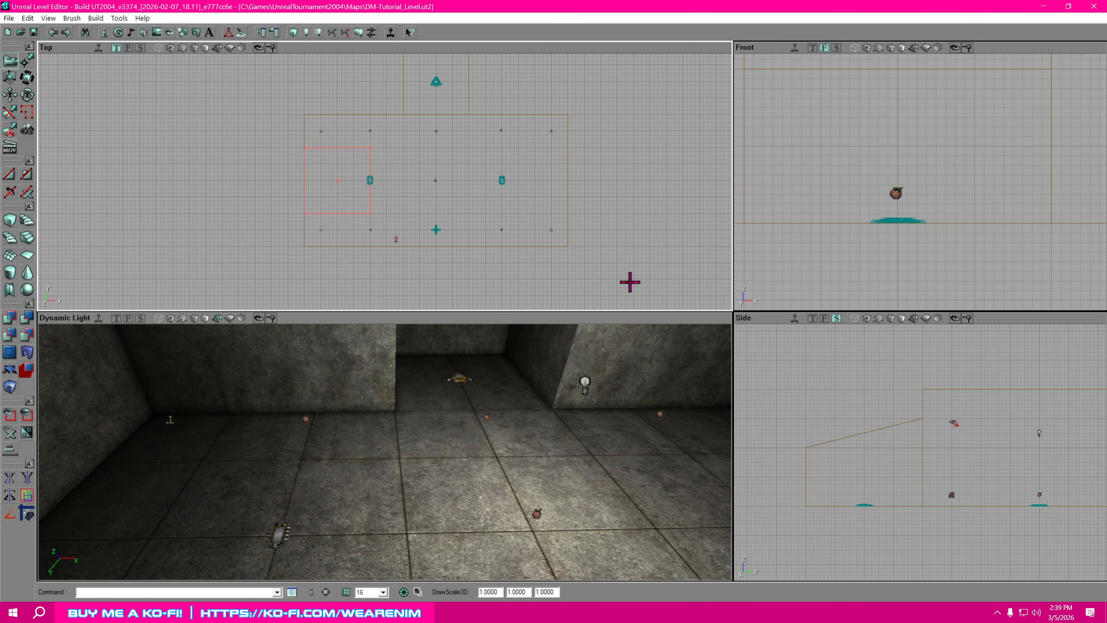
- Use Vertex Editing to move the builder brush's east and west vertices, narrowing it to a slim wall beside the west charger base
mouse_move(476, 226)
left_mouse_down()
mouse_move(558, 239)
mouse_move(568, 228)
left_mouse_up()
mouse_move(565, 487)
right_mouse_down()
mouse_move(306, 571)
mouse_move(263, 447)
right_mouse_up()
left_click(29, 63)
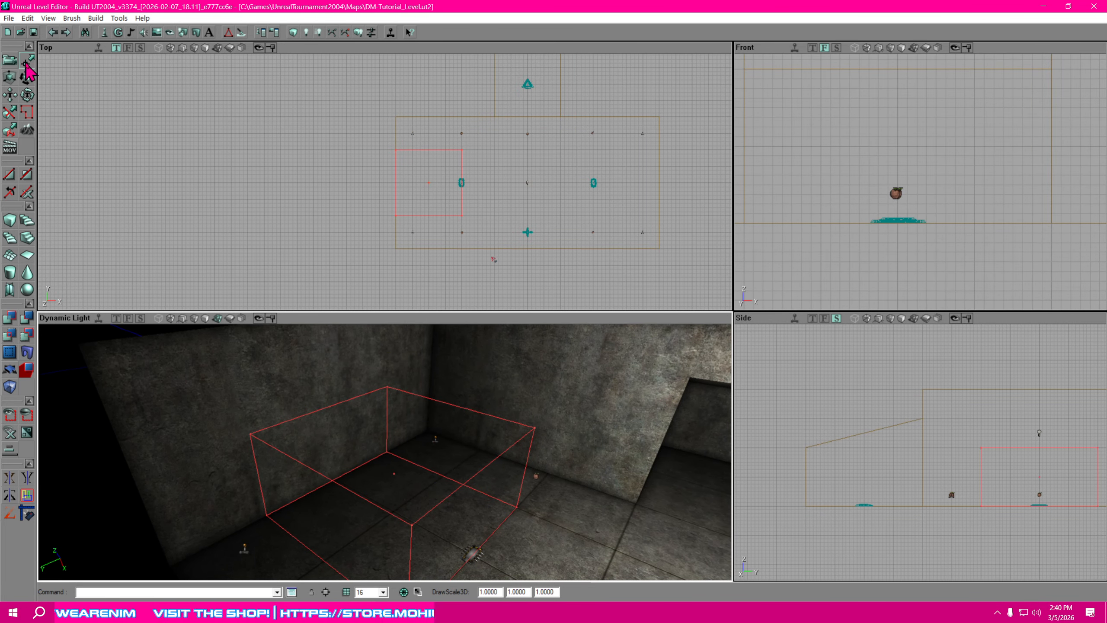
left_click_drag(591, 232, 705, 260)
mouse_move(622, 260)
left_mouse_down()
mouse_move(618, 246)
mouse_move(445, 205)
mouse_move(407, 209)
mouse_move(408, 220)
left_mouse_up()
scroll(618, 246, "up", 3)
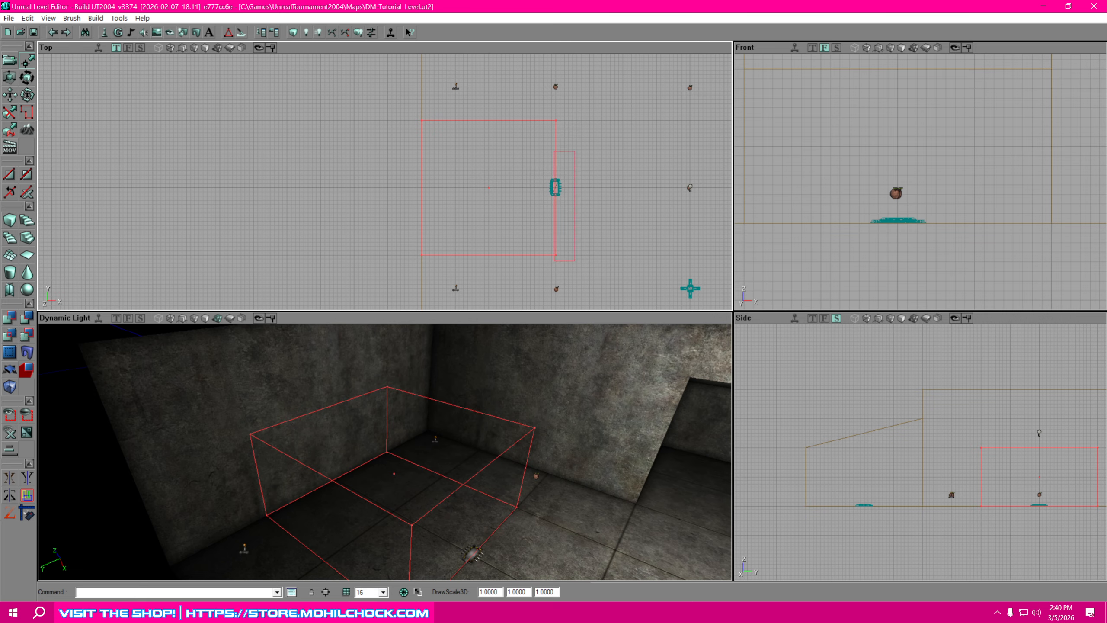
left_click_drag(554, 152, 538, 96, "ctrl+alt")
left_click_drag(561, 261, 536, 266, "ctrl")
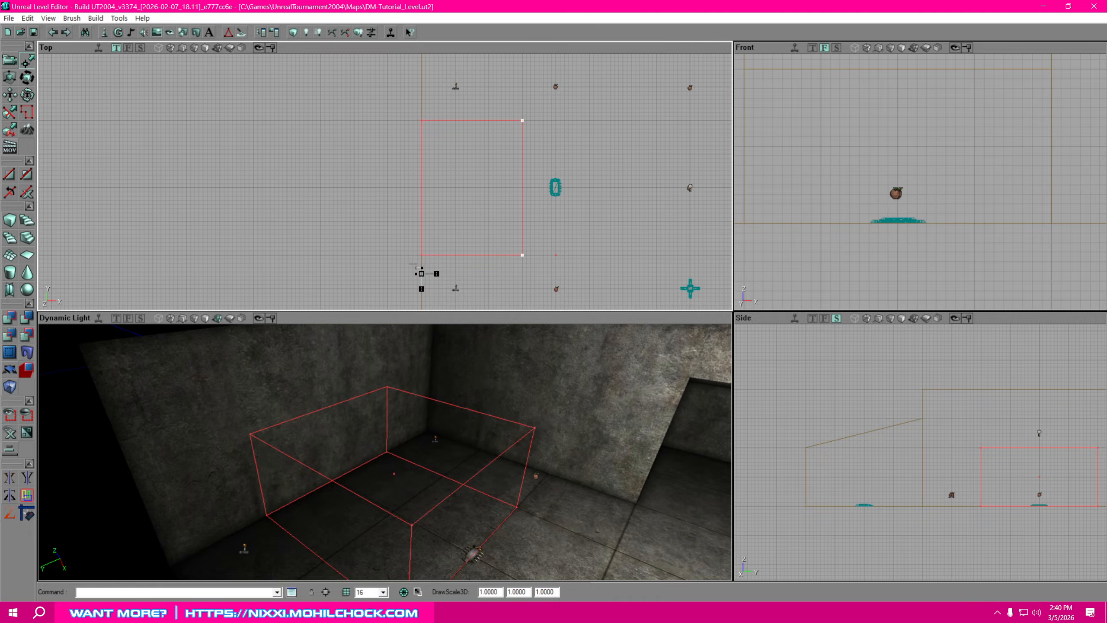
left_click_drag(411, 129, 410, 107, "ctrl+alt")
left_click_drag(480, 255, 489, 255, "ctrl")
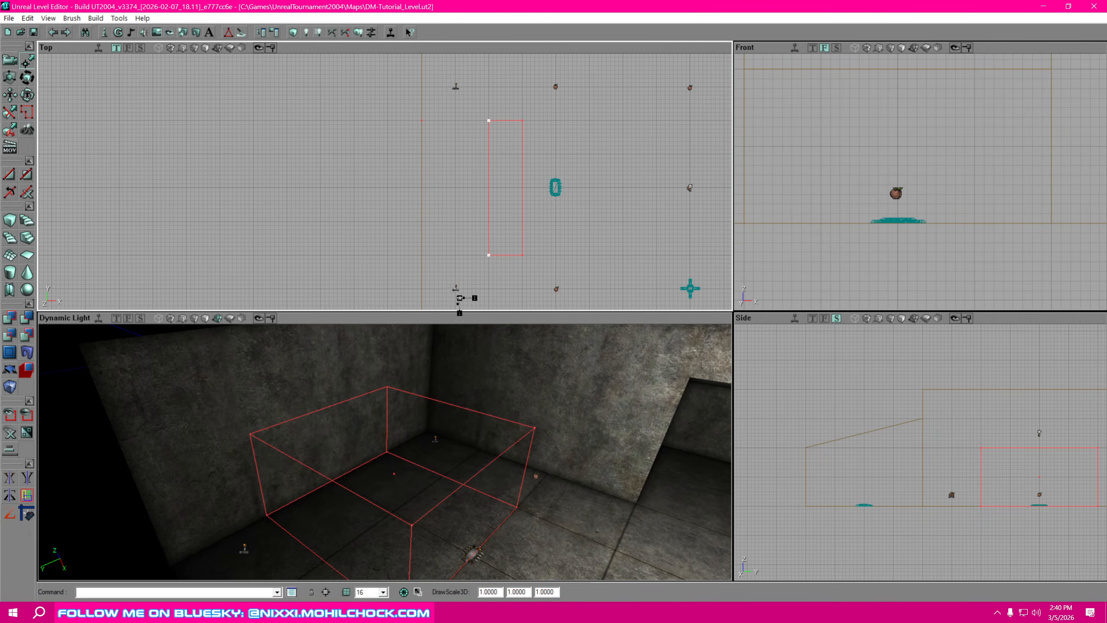
- Check the narrowed builder brush in the 3D view and add it to the level as a solid wall
mouse_move(567, 418)
left_mouse_down()
mouse_move(453, 421)
mouse_move(431, 441)
mouse_move(423, 427)
left_mouse_up()
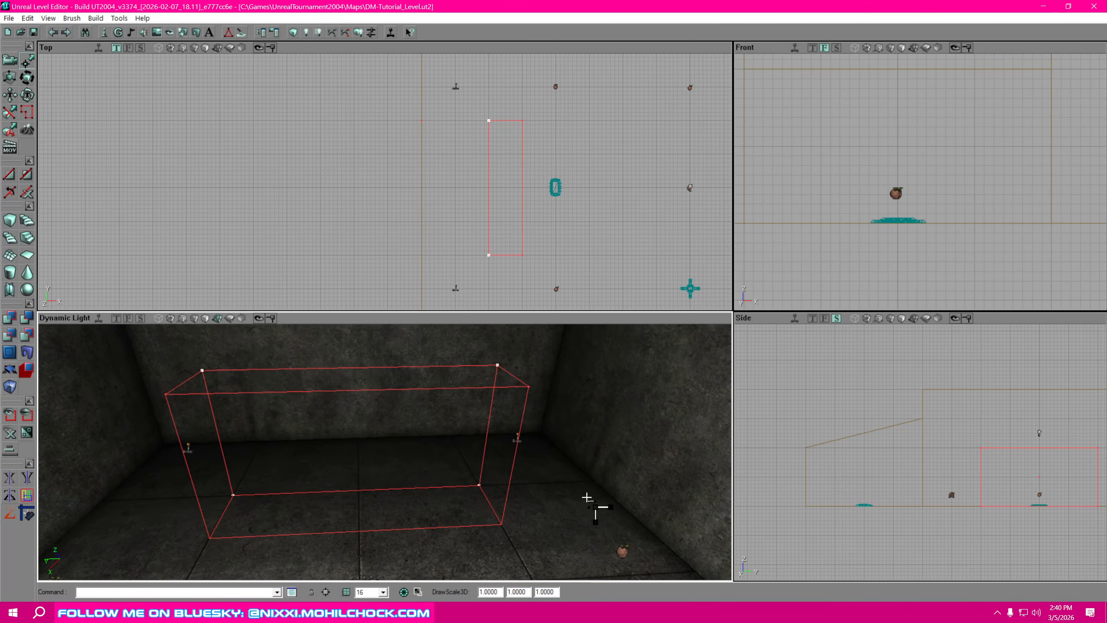
left_click_drag(588, 498, 502, 437)
mouse_move(436, 469)
left_mouse_down()
mouse_move(436, 541)
mouse_move(493, 528)
mouse_move(408, 540)
mouse_move(384, 527)
mouse_move(384, 488)
mouse_move(441, 475)
mouse_move(414, 475)
left_mouse_up()
mouse_move(414, 475)
right_mouse_down()
mouse_move(518, 501)
mouse_move(484, 502)
mouse_move(512, 543)
mouse_move(549, 535)
right_mouse_up()
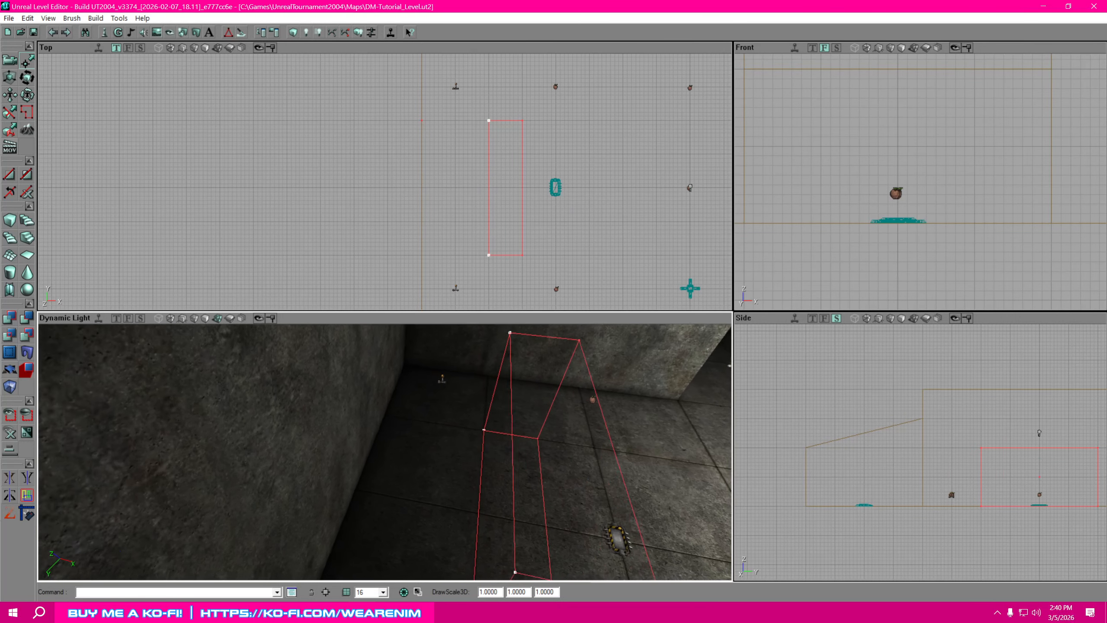
right_click_drag(338, 532, 449, 567)
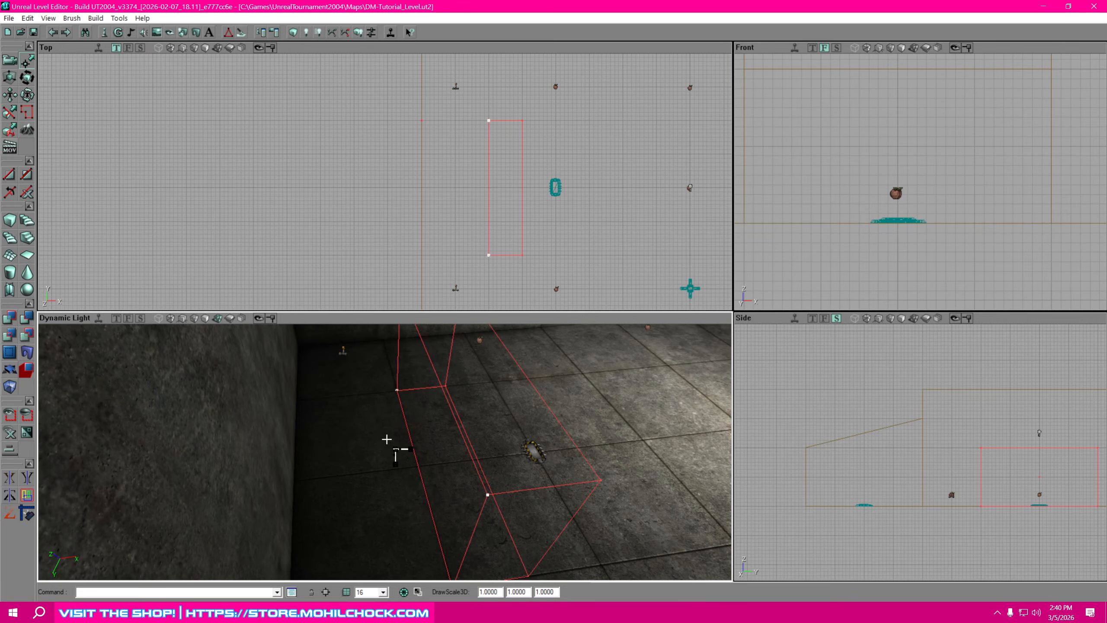
right_click_drag(355, 530, 530, 471)
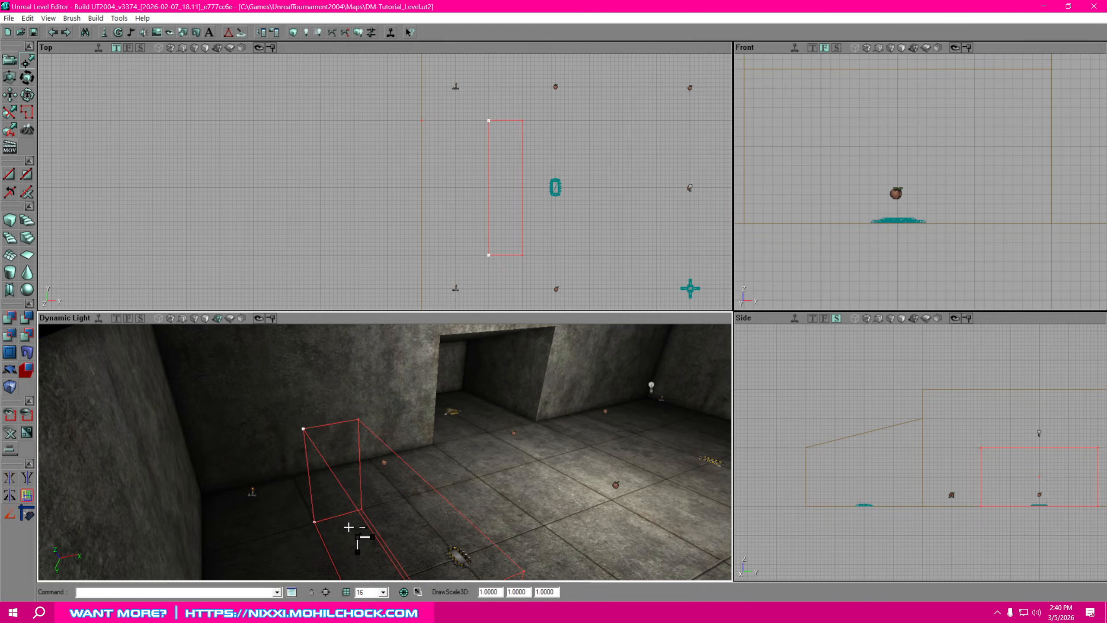
right_click_drag(349, 527, 520, 443)
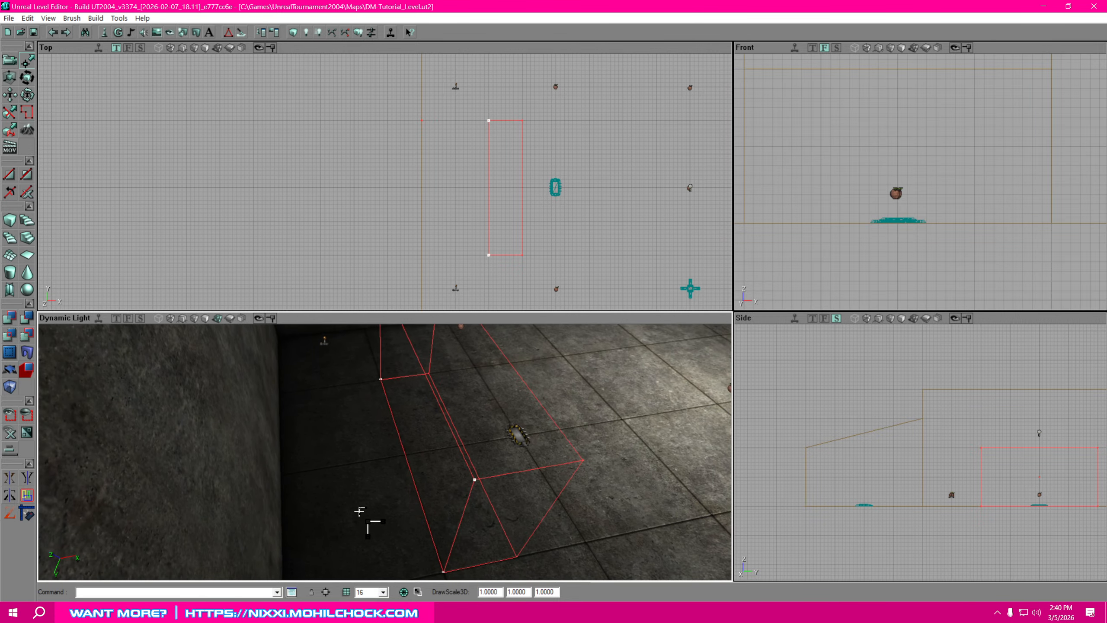
mouse_move(359, 511)
right_mouse_down()
mouse_move(359, 432)
mouse_move(378, 422)
right_mouse_up()
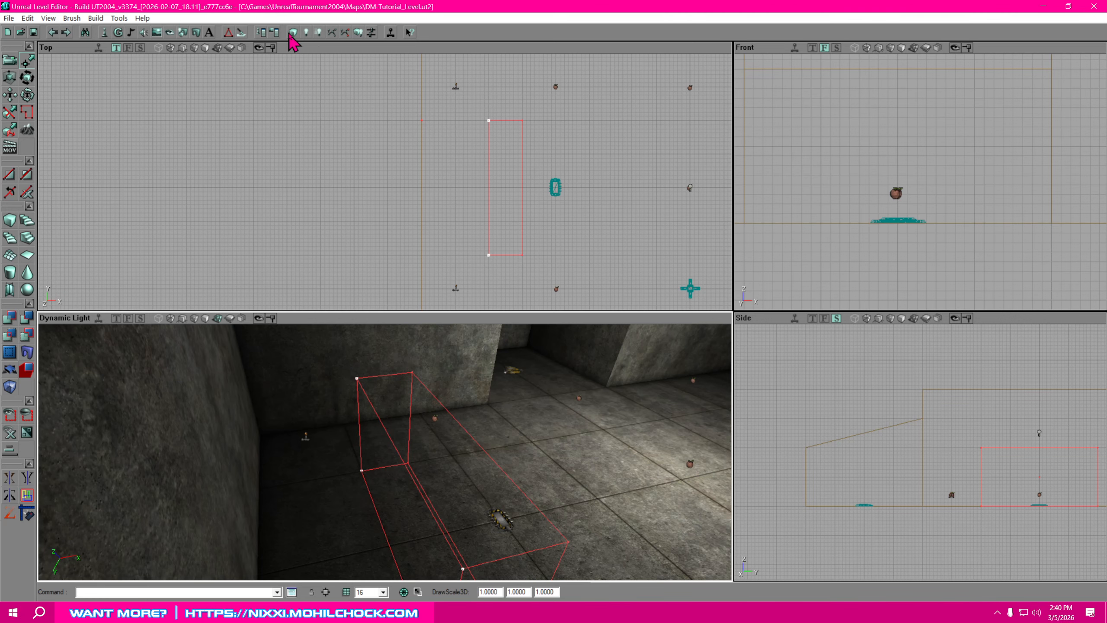
left_click(9, 320)
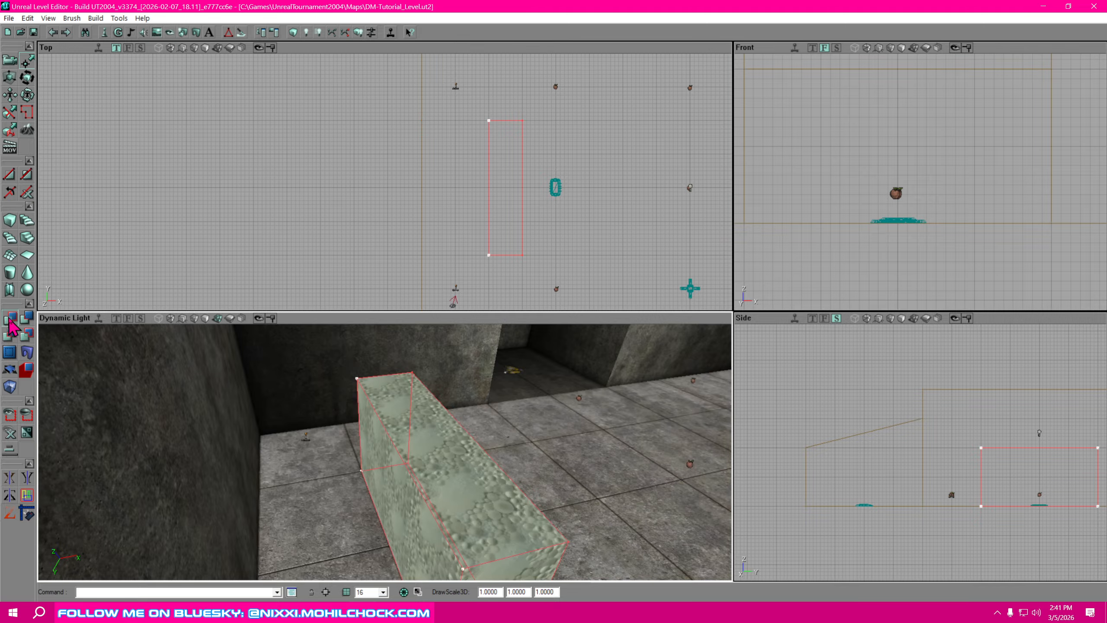
- Choose the plain streaked concrete texture below bas02HA from the Bases group of the HumanoidArchitecture texture package
mouse_move(385, 452)
right_mouse_down()
mouse_move(454, 469)
mouse_move(431, 471)
right_mouse_up()
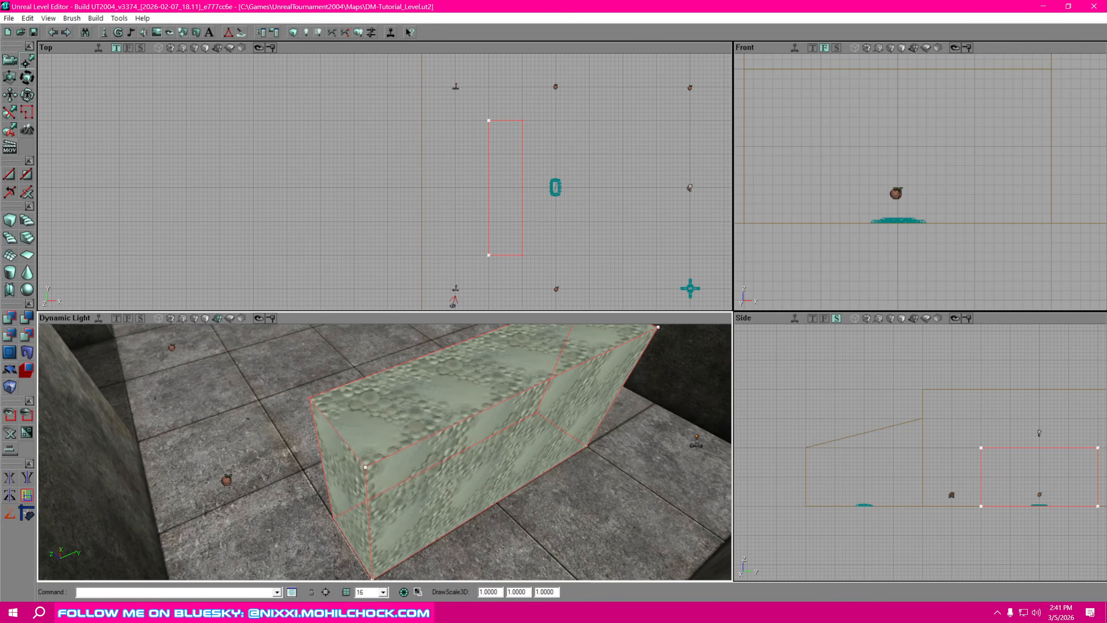
left_click_drag(1106, 65, 930, 56)
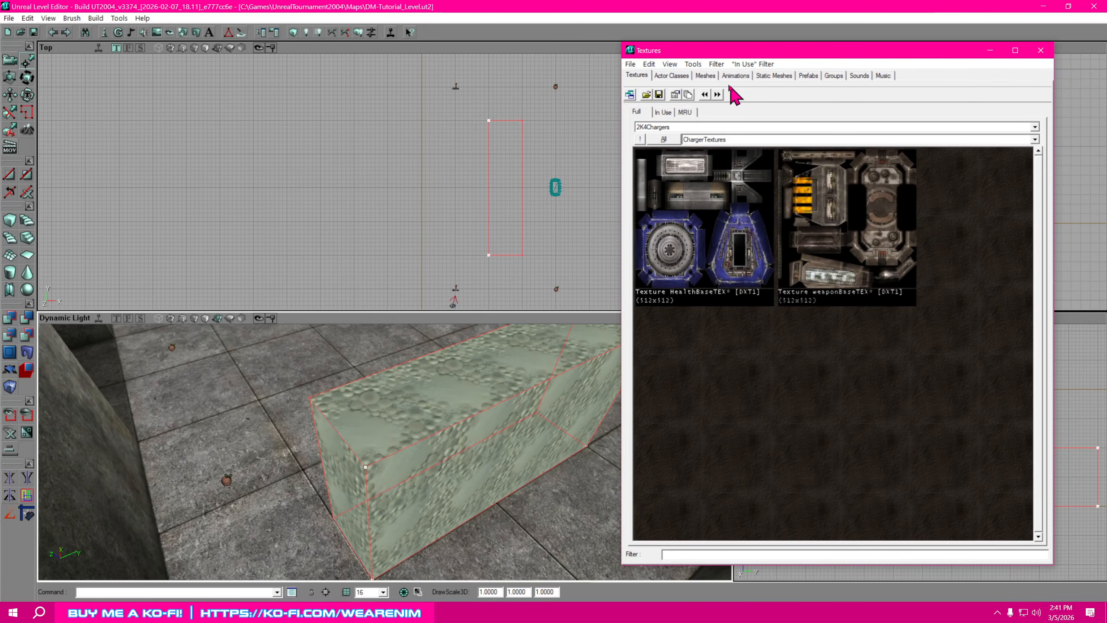
left_click(670, 127)
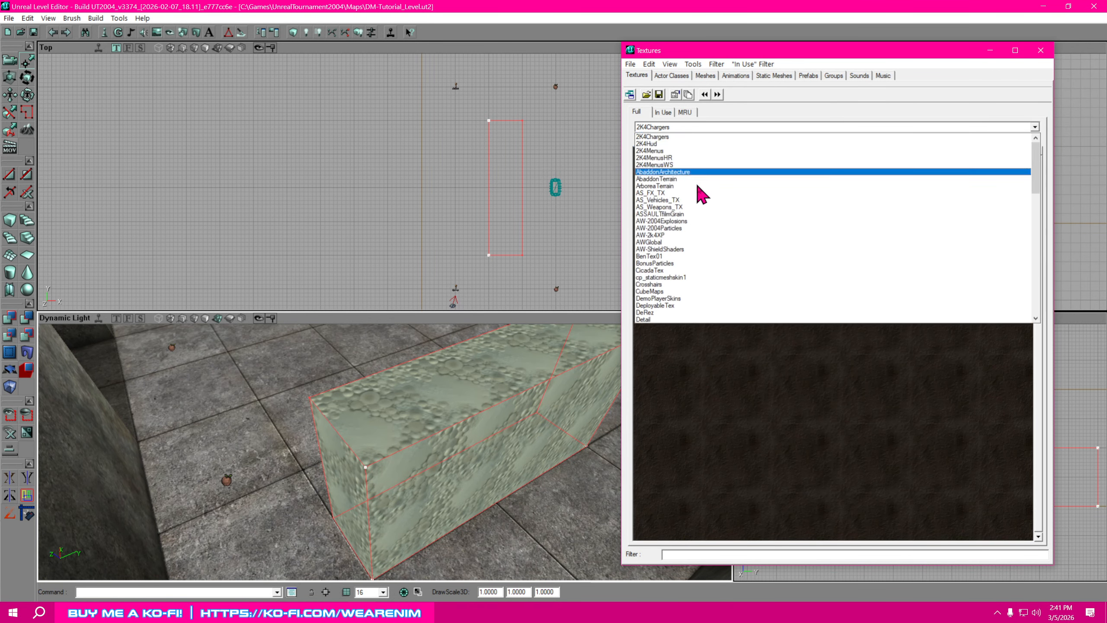
scroll(695, 292, "down", 5)
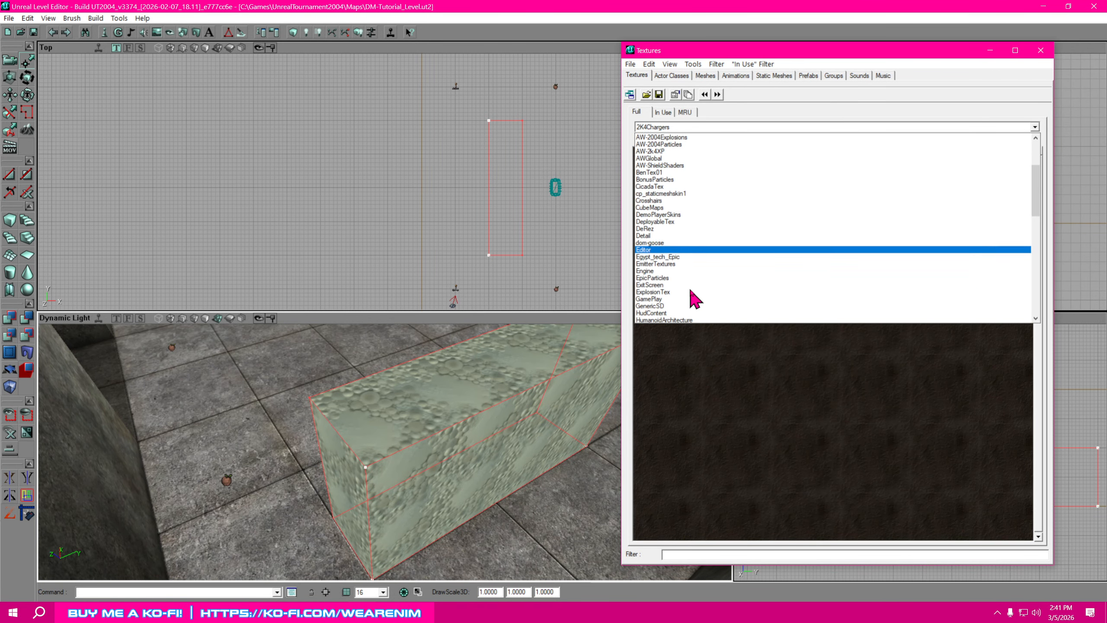
left_click(685, 320)
scroll(817, 384, "down", 3)
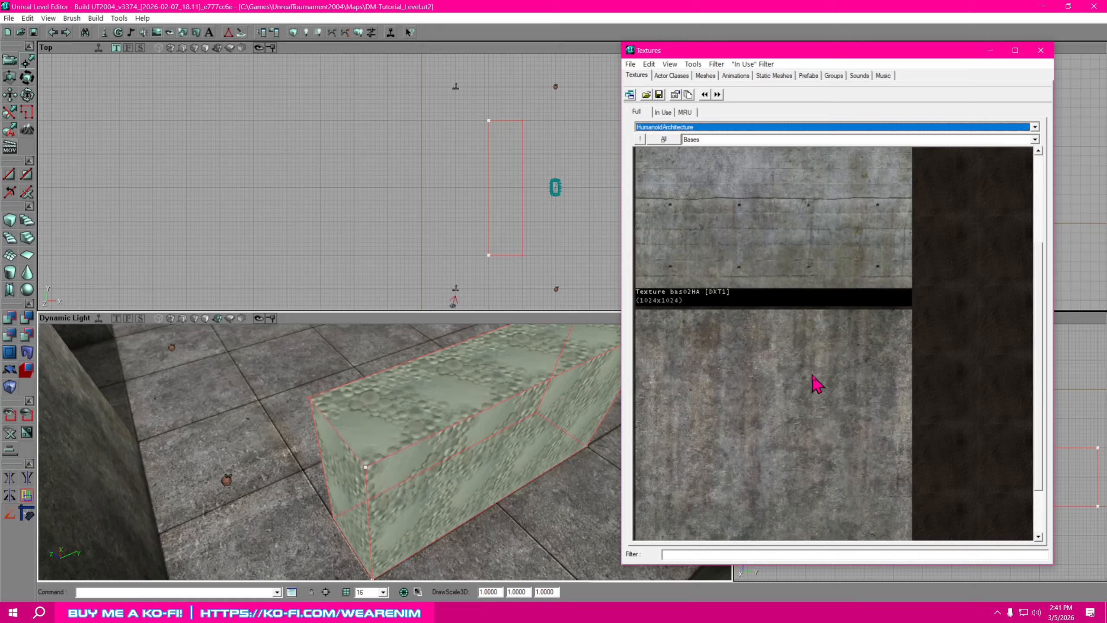
left_click(766, 404)
- Select all exposed faces of the new cover wall and apply the HumanoidArchitecture.Bases.bas02HAb texture to them
left_click(413, 513)
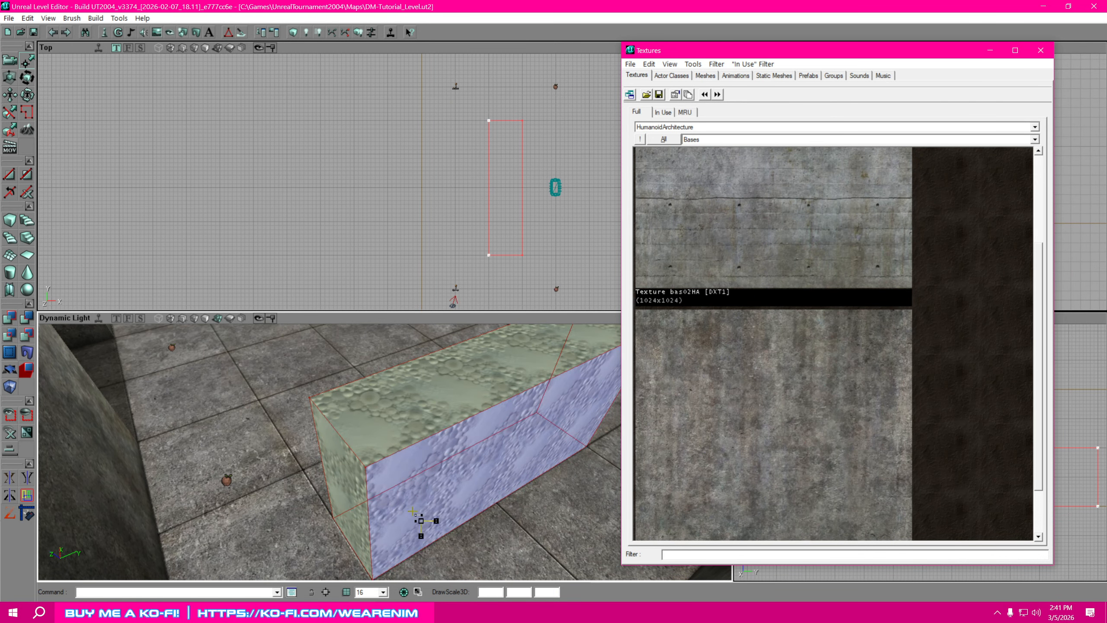
left_click(343, 471, "ctrl")
left_click(368, 441, "ctrl")
right_click_drag(507, 504, 551, 487)
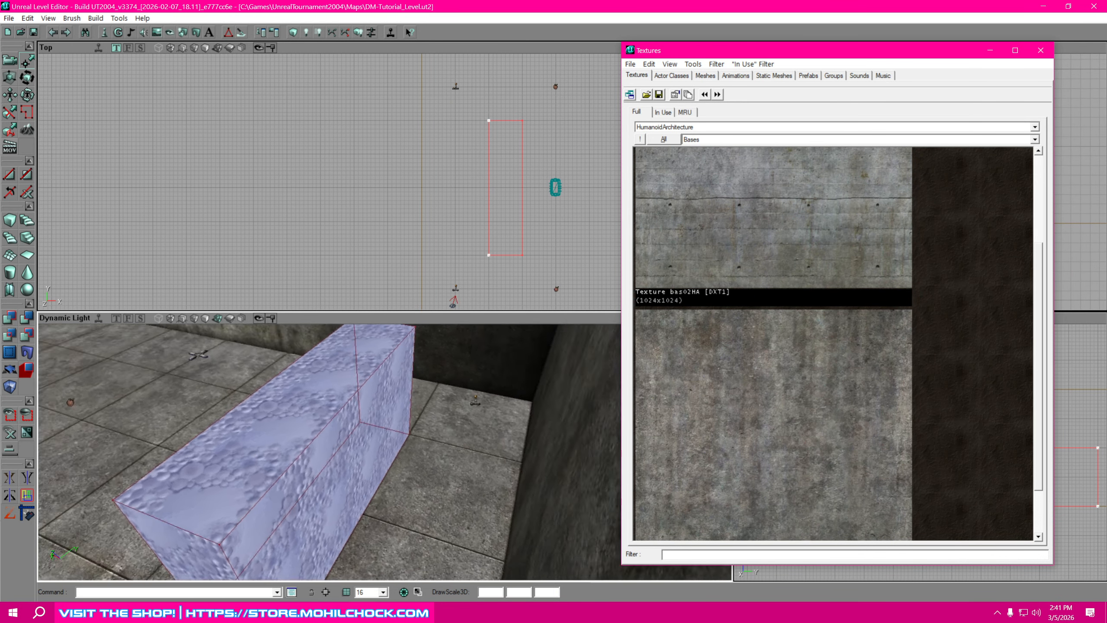
mouse_move(551, 487)
left_mouse_down()
mouse_move(508, 458)
mouse_move(551, 476)
left_mouse_up()
right_click_drag(551, 475, 507, 492)
left_click_drag(425, 518, 468, 535)
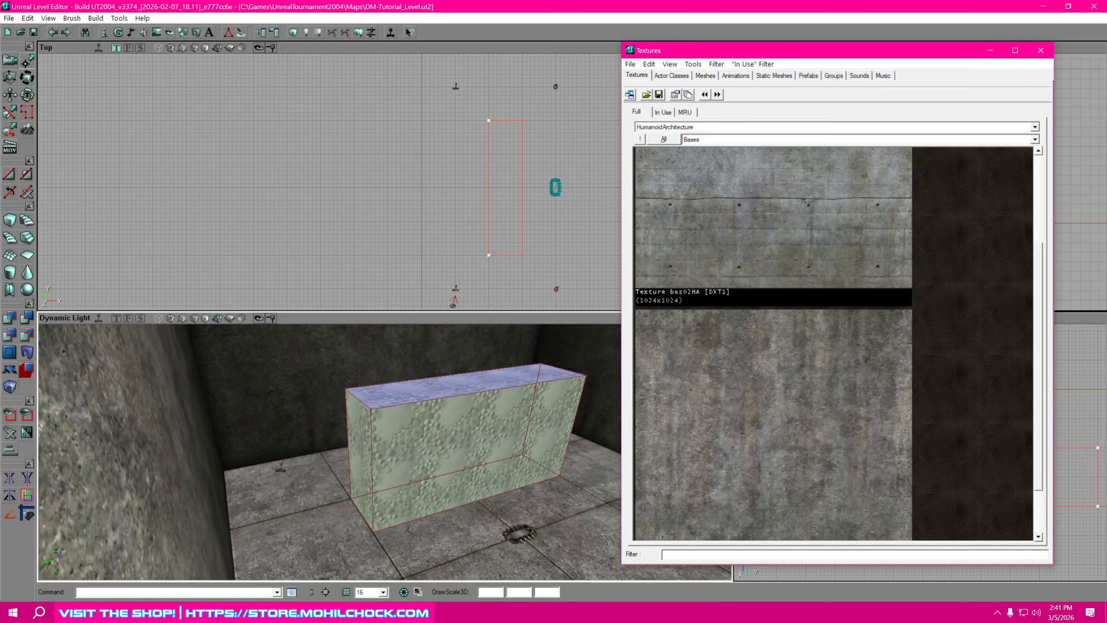
right_click_drag(469, 535, 457, 548)
left_click_drag(456, 548, 425, 518)
left_click(335, 475, "ctrl")
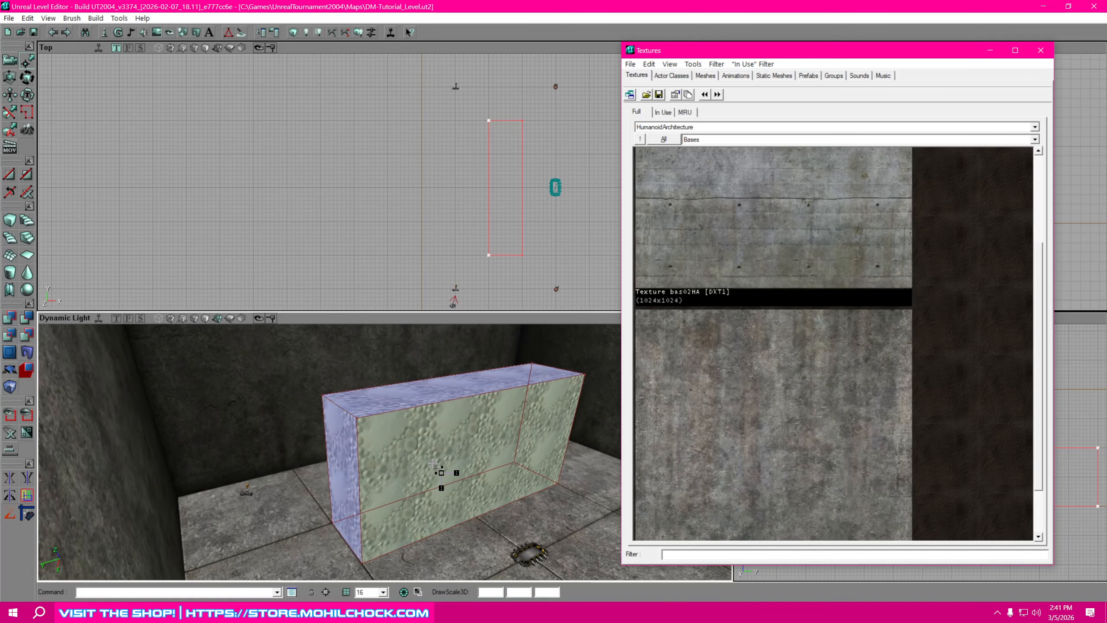
left_click(434, 463, "ctrl")
left_click(708, 419)
left_click_drag(463, 503, 453, 471)
right_click_drag(453, 471, 475, 502)
mouse_move(475, 502)
left_mouse_down()
mouse_move(475, 462)
mouse_move(466, 506)
left_mouse_up()
right_click_drag(466, 506, 440, 523)
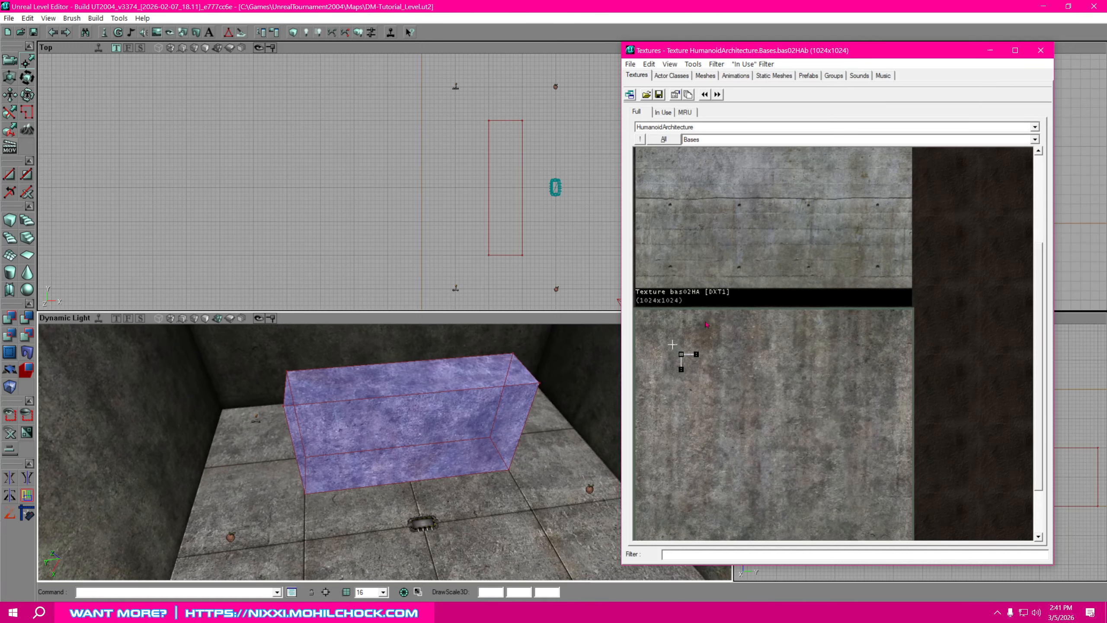
left_click(1041, 50)
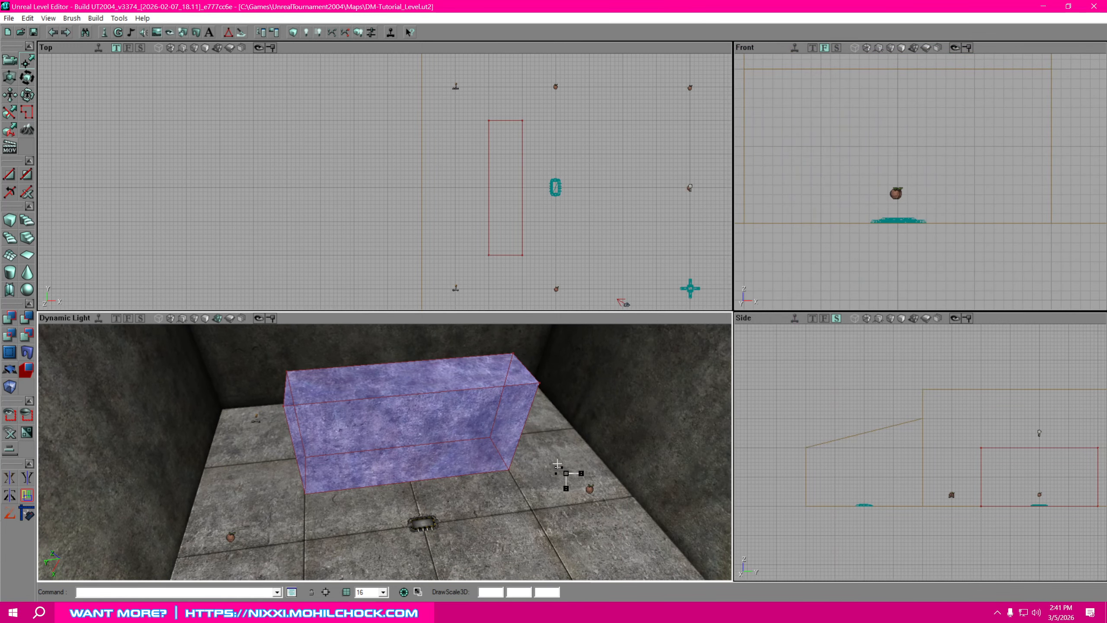
- Rebuild the whole level and check the lighting and shadows around the cover wall in the 3D view
right_click_drag(446, 410, 496, 468)
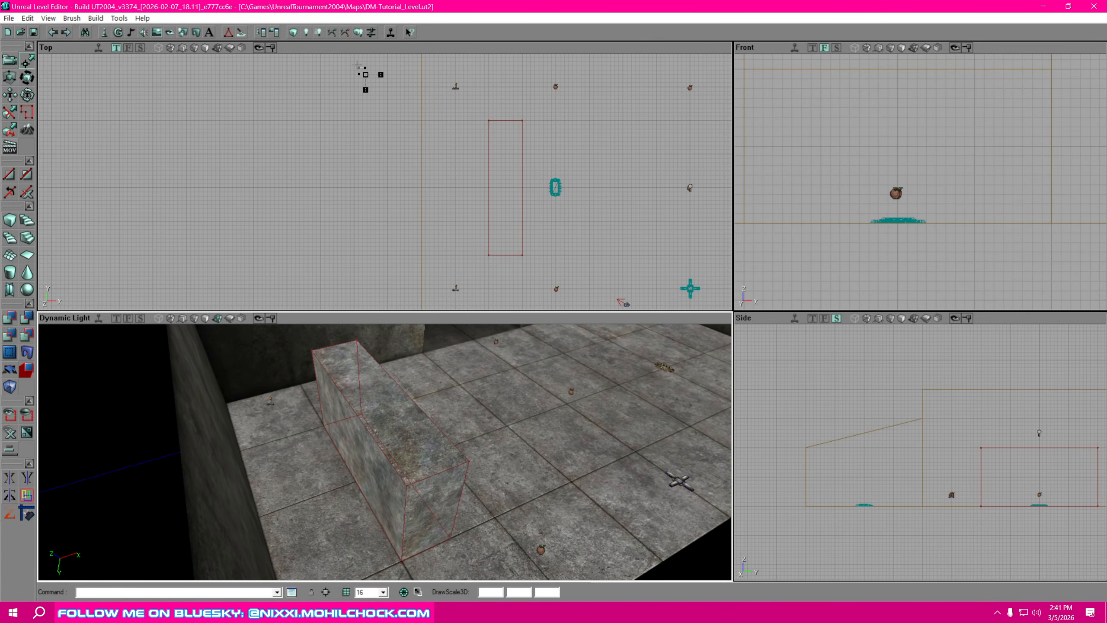
left_click(359, 32)
right_click_drag(580, 440, 548, 462)
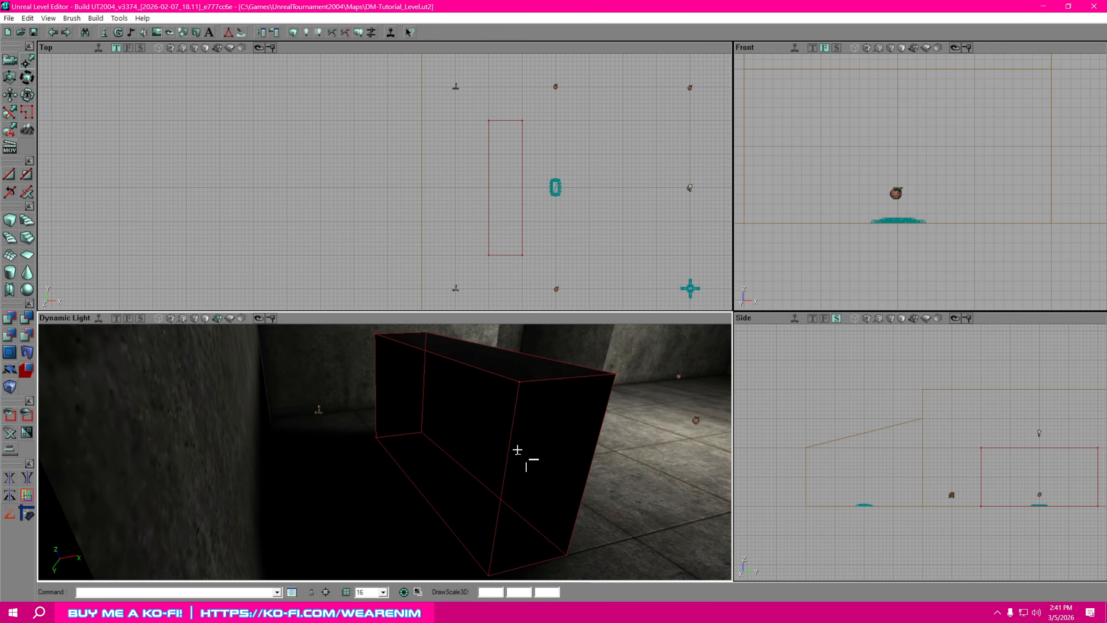
right_click_drag(466, 433, 510, 417)
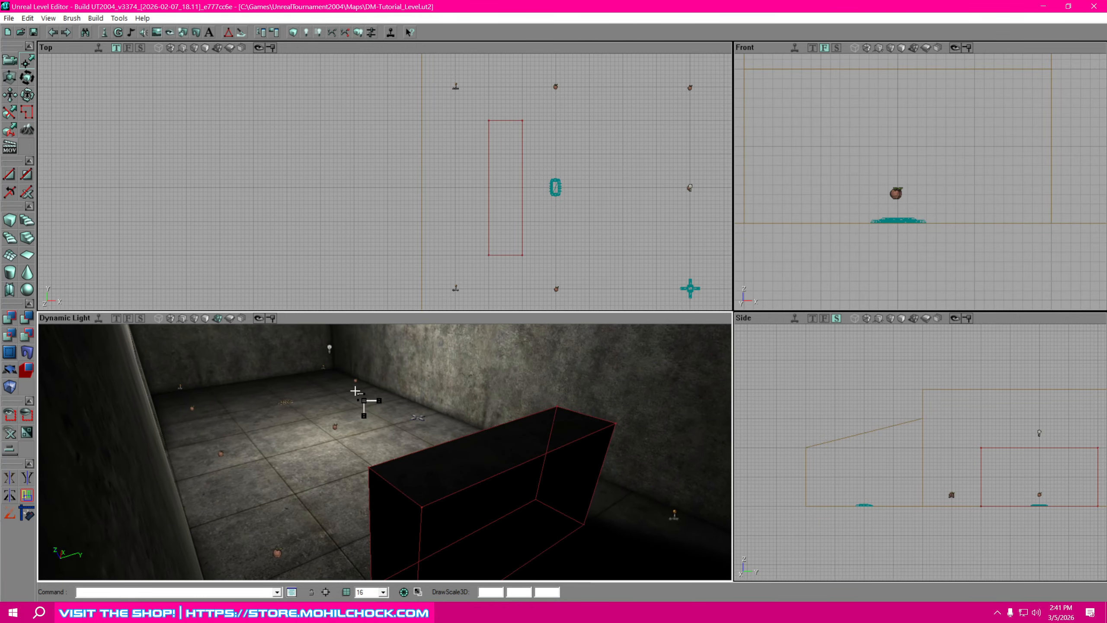
right_click_drag(355, 369, 499, 438)
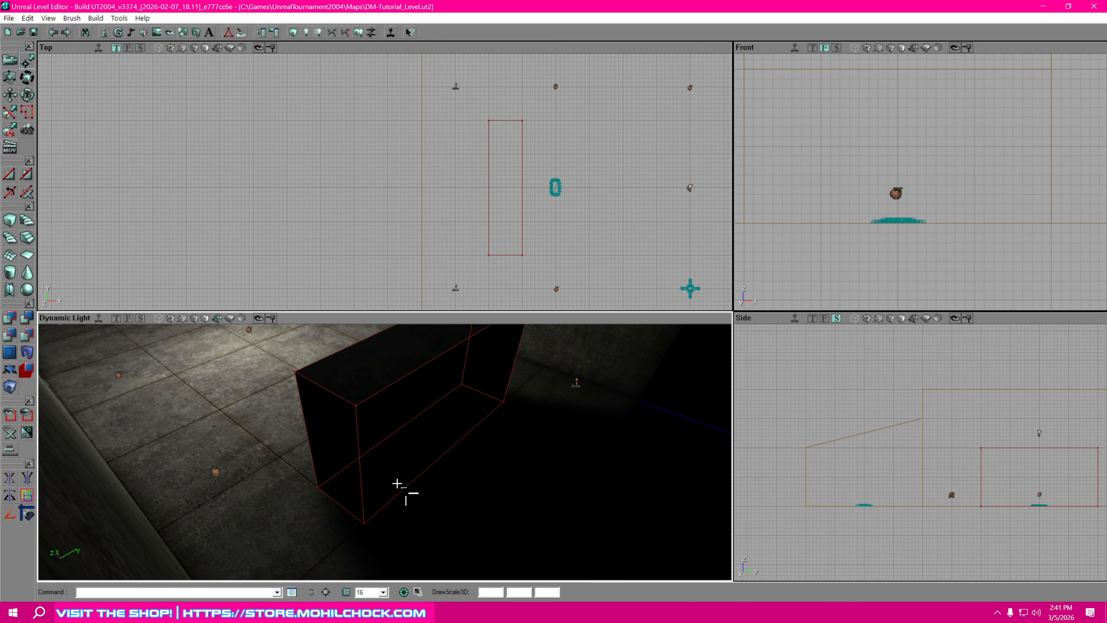
right_click_drag(395, 484, 481, 483)
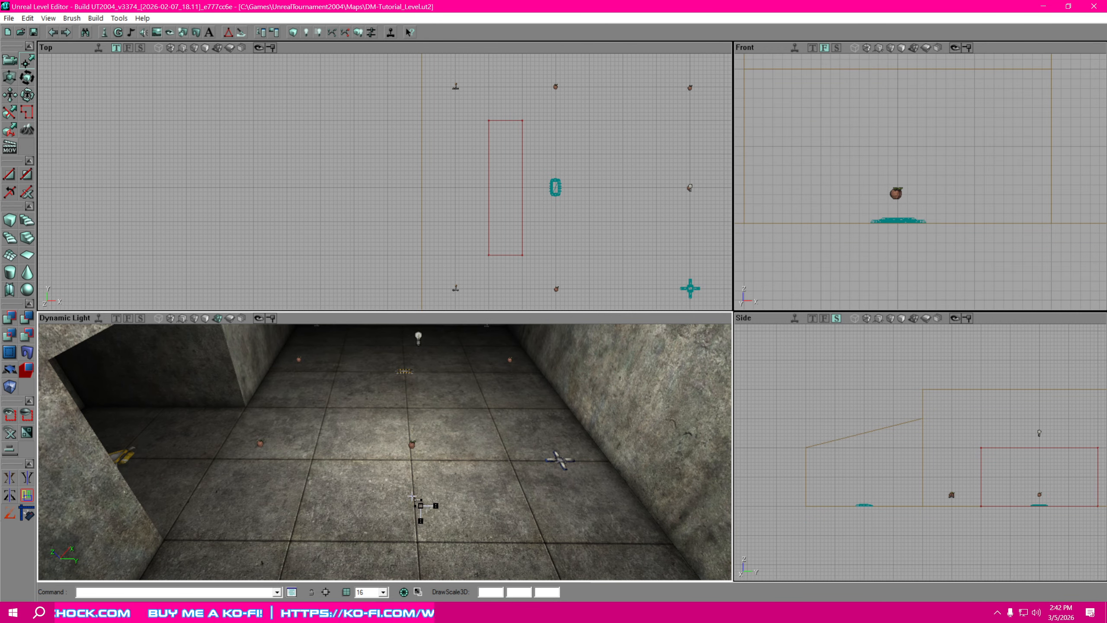
- Choose the ZoneInfo class under Info in the actor classes and add a ZoneInfo actor on the room's floor
left_click_drag(1106, 25, 949, 64)
left_click(728, 85)
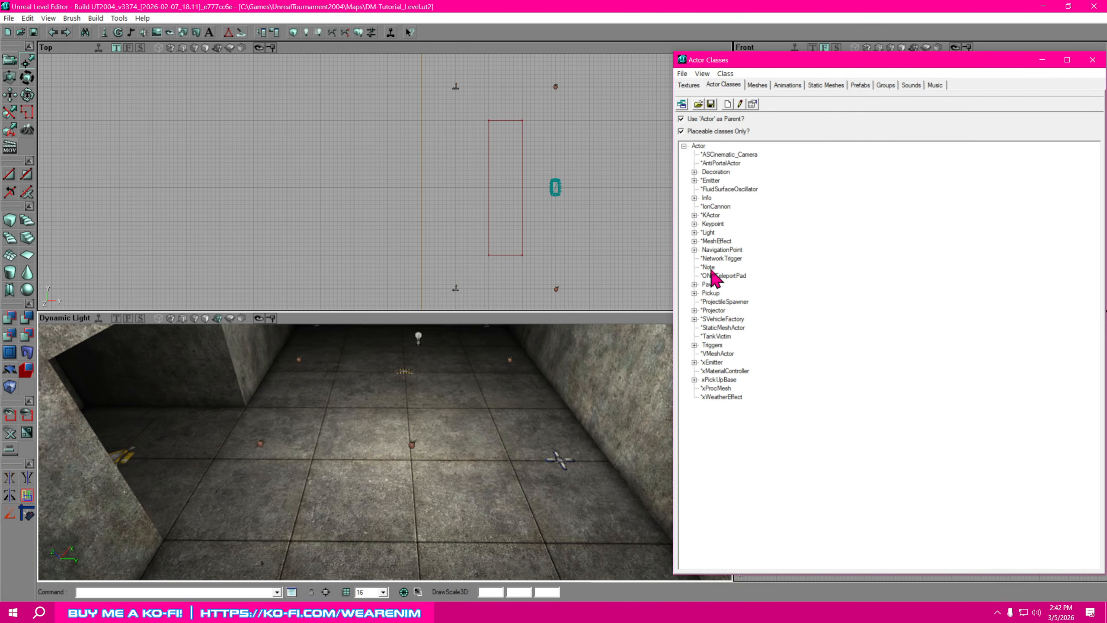
left_click(695, 198)
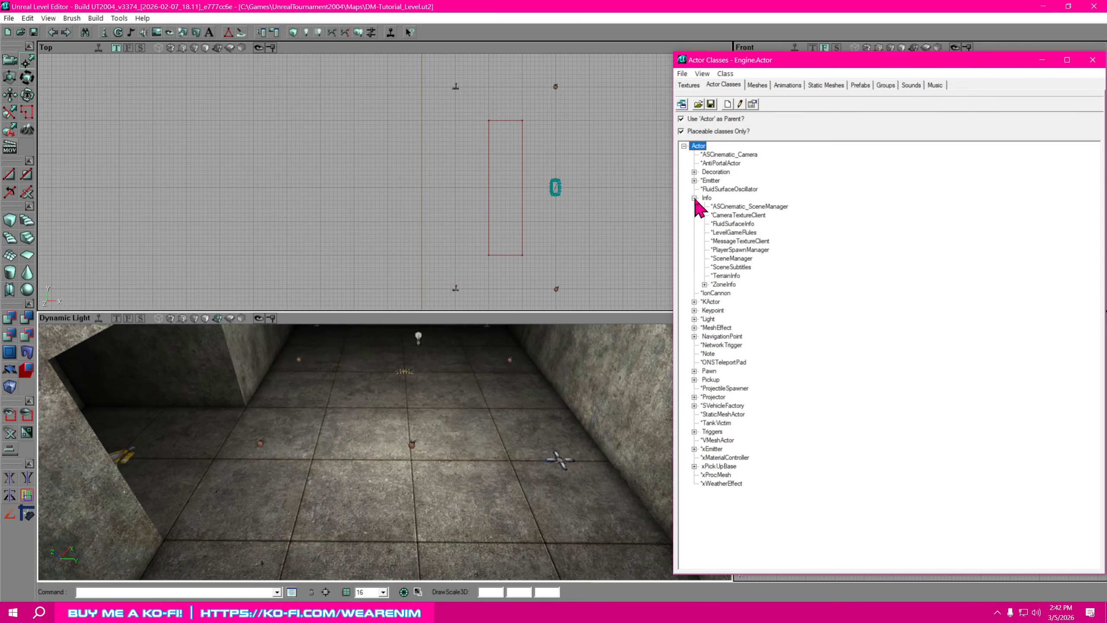
left_click(730, 286)
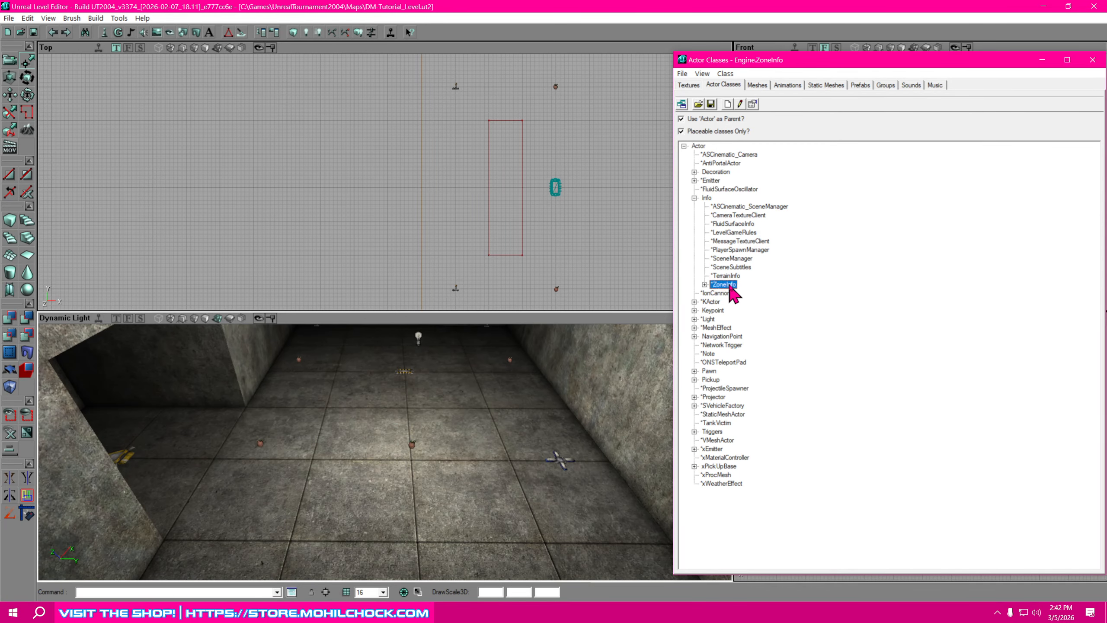
right_click_drag(475, 461, 476, 511)
right_click(374, 454)
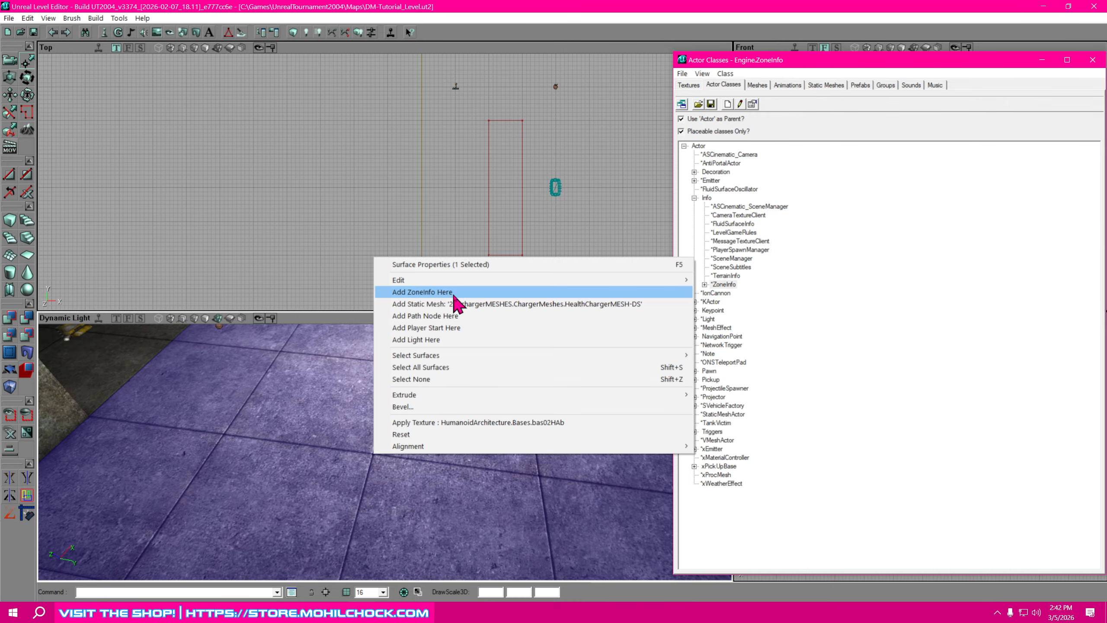
left_click(436, 292)
- Move the ZoneInfo actor in the Top view to the middle of the room, just south of the central light
right_click_drag(540, 233, 724, 220)
left_click_drag(543, 232, 437, 221)
left_click(335, 186)
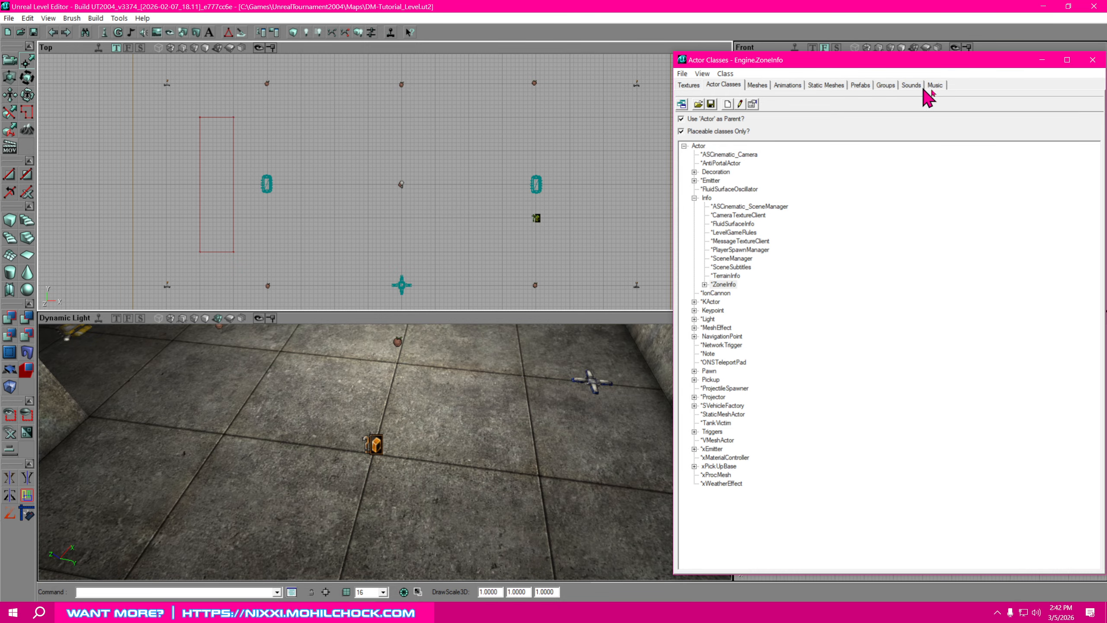
left_click_drag(884, 61, 1106, 78)
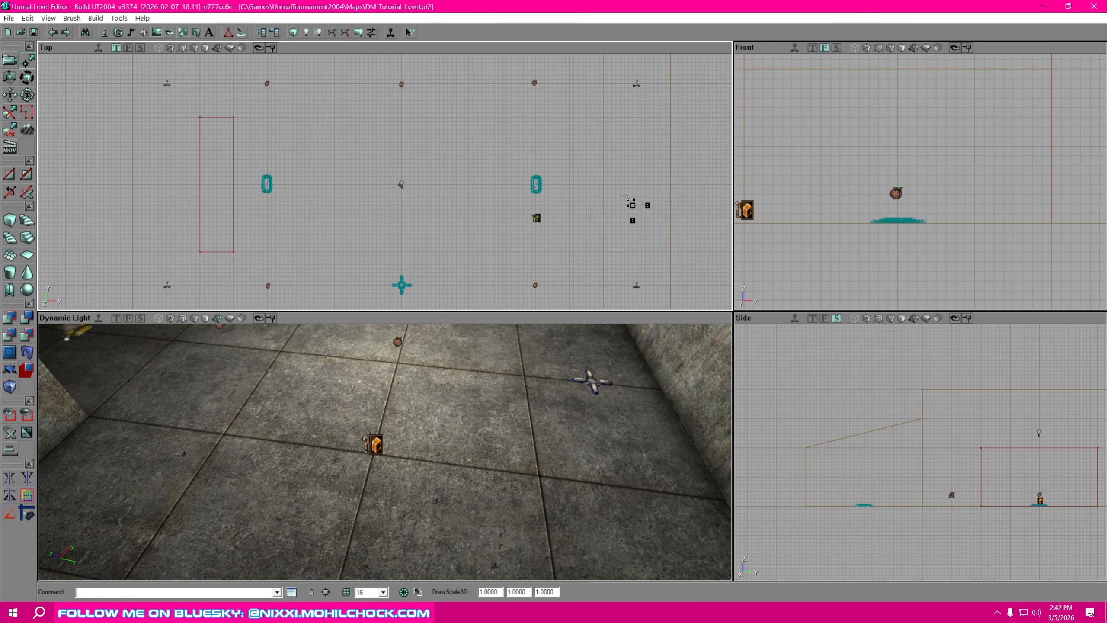
left_click_drag(602, 212, 651, 202)
left_click(10, 61)
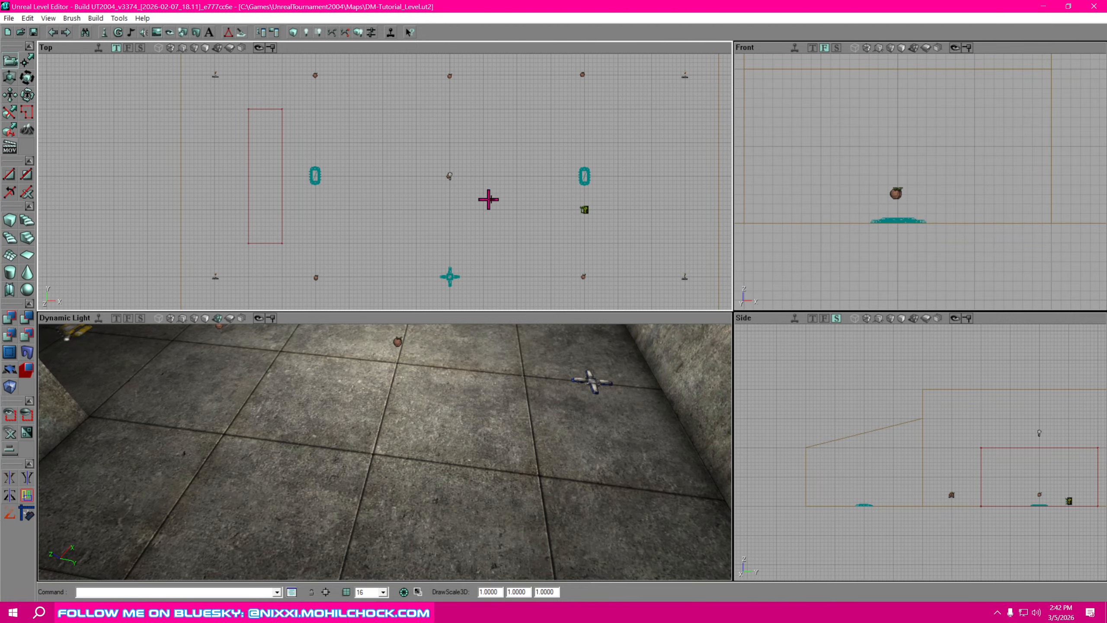
left_click_drag(586, 210, 483, 210, "ctrl")
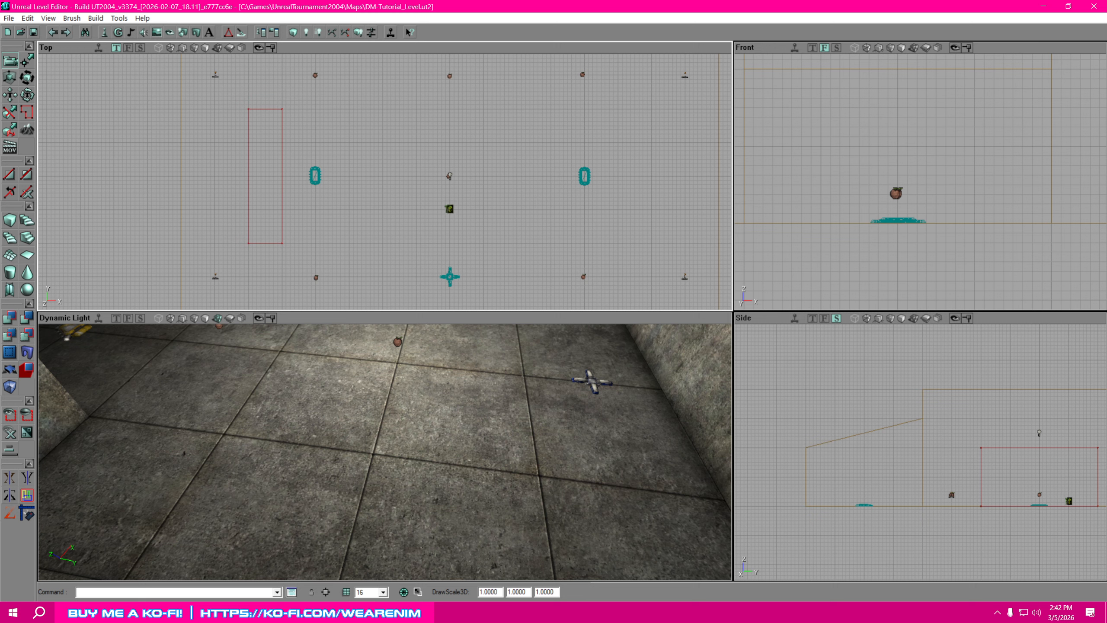
- Set the ZoneInfo actor's AmbientGlow display property to 20 and check the cover wall in the 3D view
right_click(450, 210)
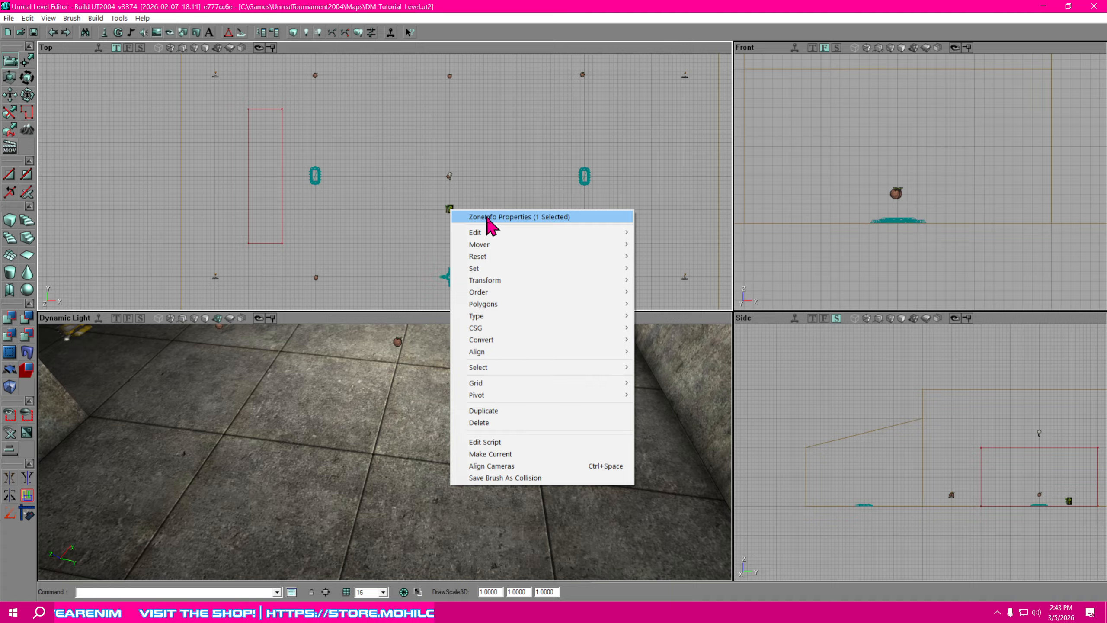
left_click(488, 216)
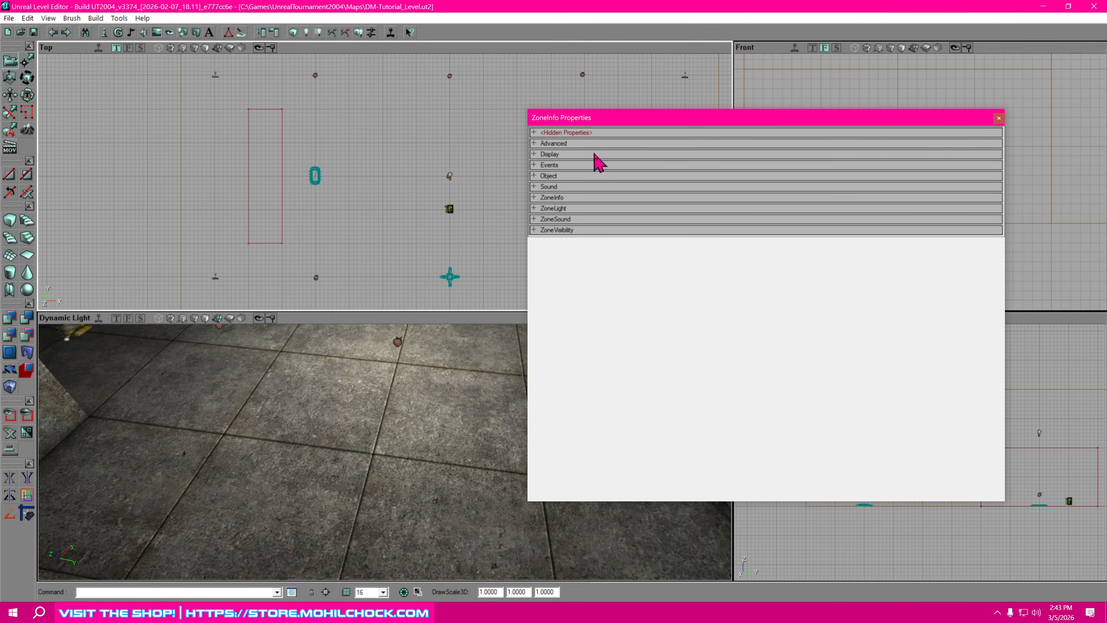
left_click_drag(603, 120, 663, 107)
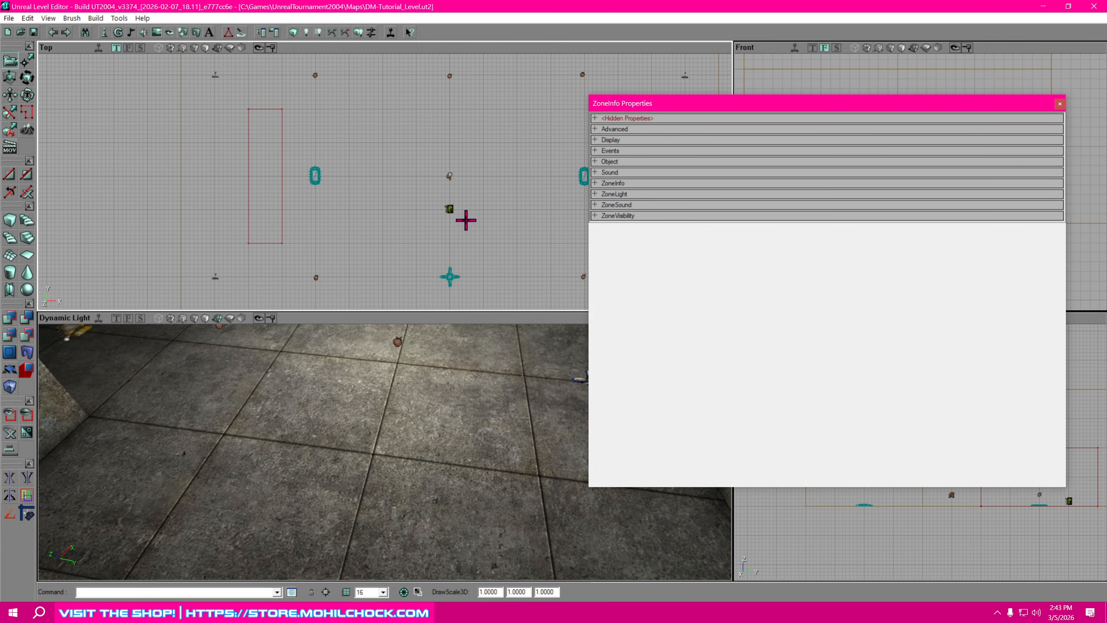
left_click(596, 140)
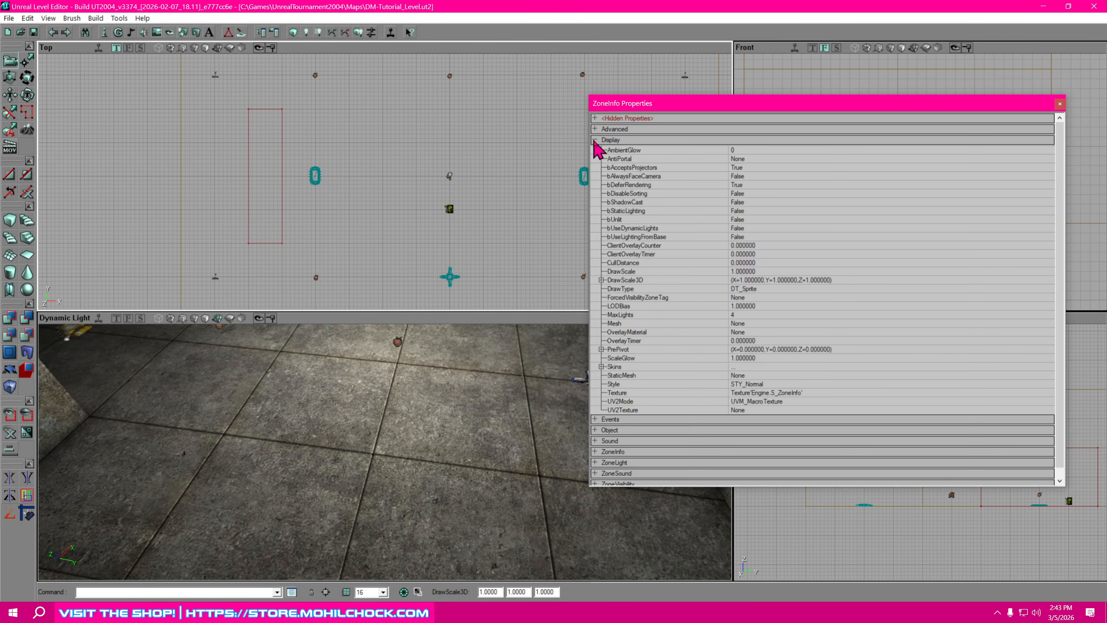
left_click(747, 152)
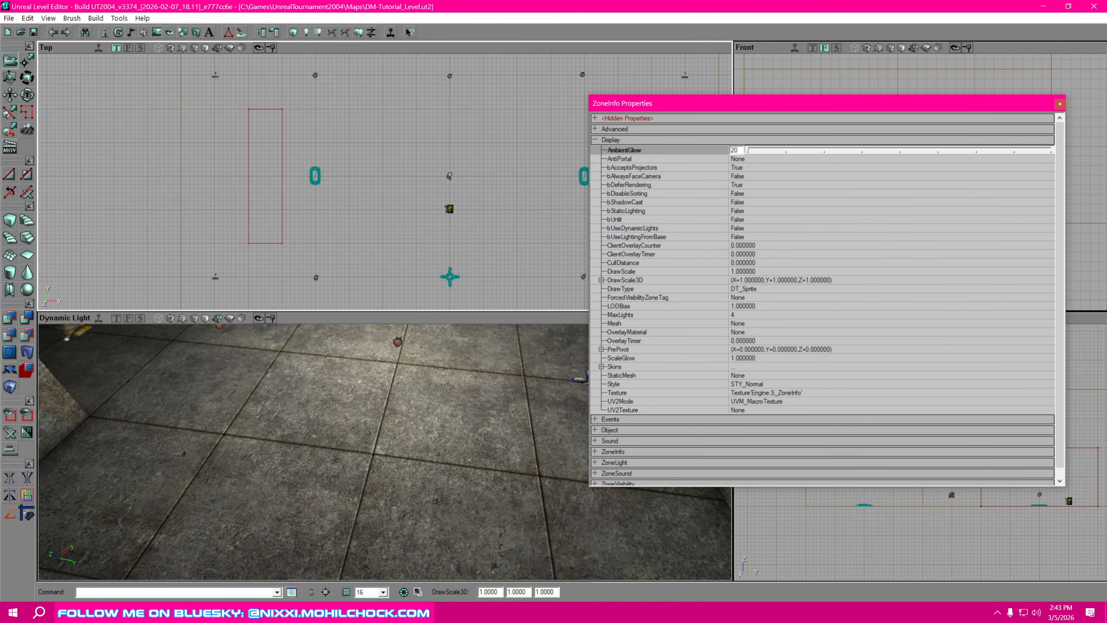
key("Return")
right_click_drag(447, 466, 510, 378)
mouse_move(450, 384)
left_mouse_down()
mouse_move(501, 436)
mouse_move(501, 467)
mouse_move(466, 445)
mouse_move(450, 453)
left_mouse_up()
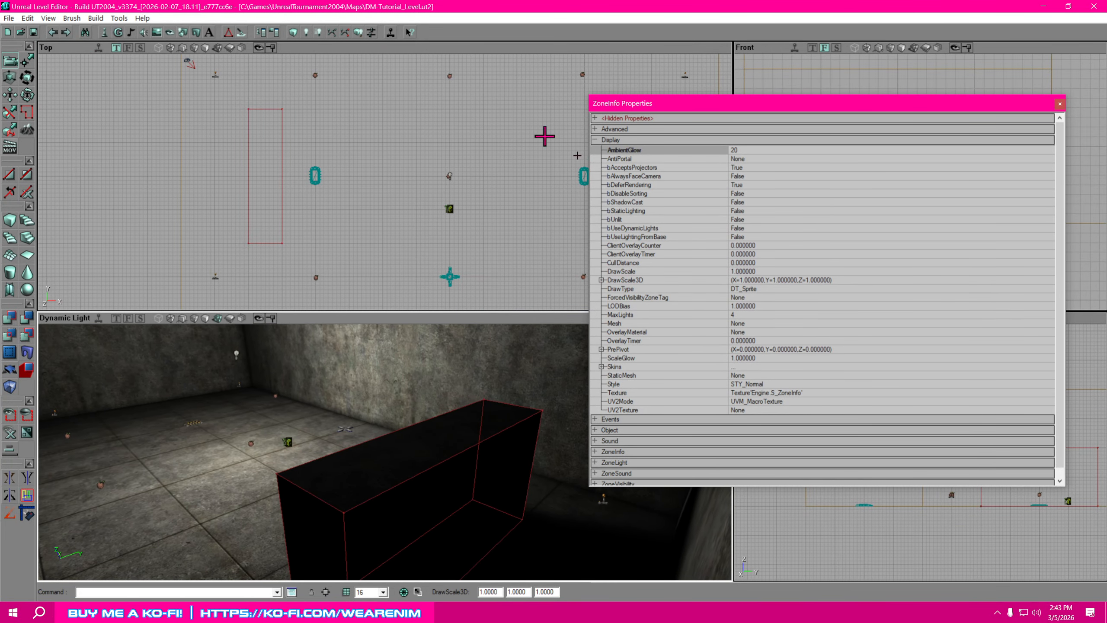
- Expand the ZoneInfo and ZoneLight property groups of the ZoneInfo actor and collapse its Display group
scroll(697, 410, "down", 1)
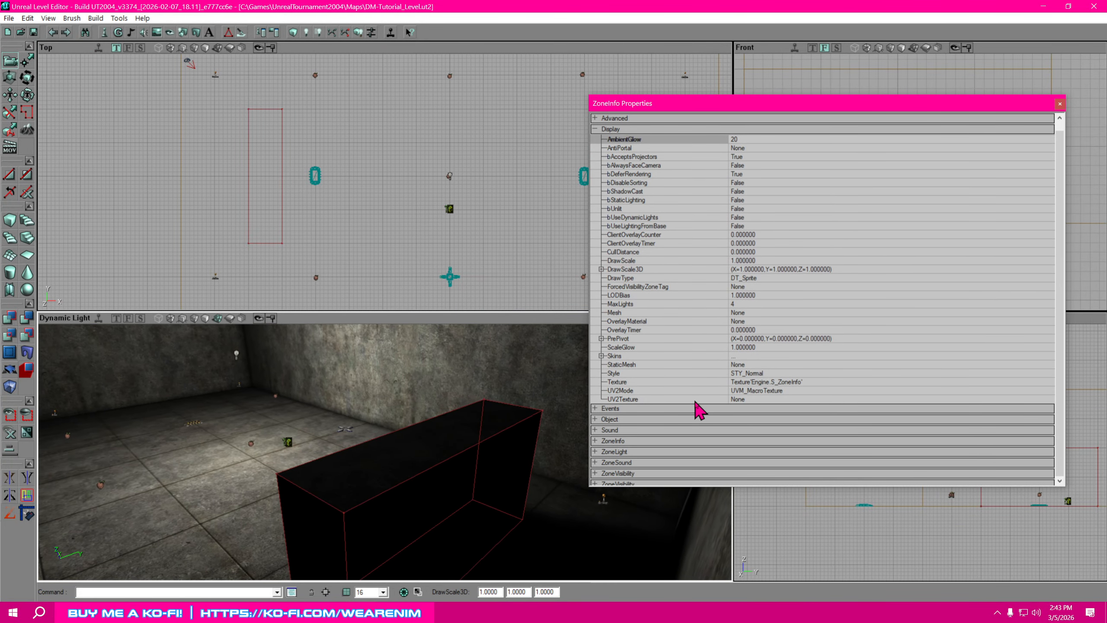
left_click(595, 440)
scroll(789, 450, "down", 6)
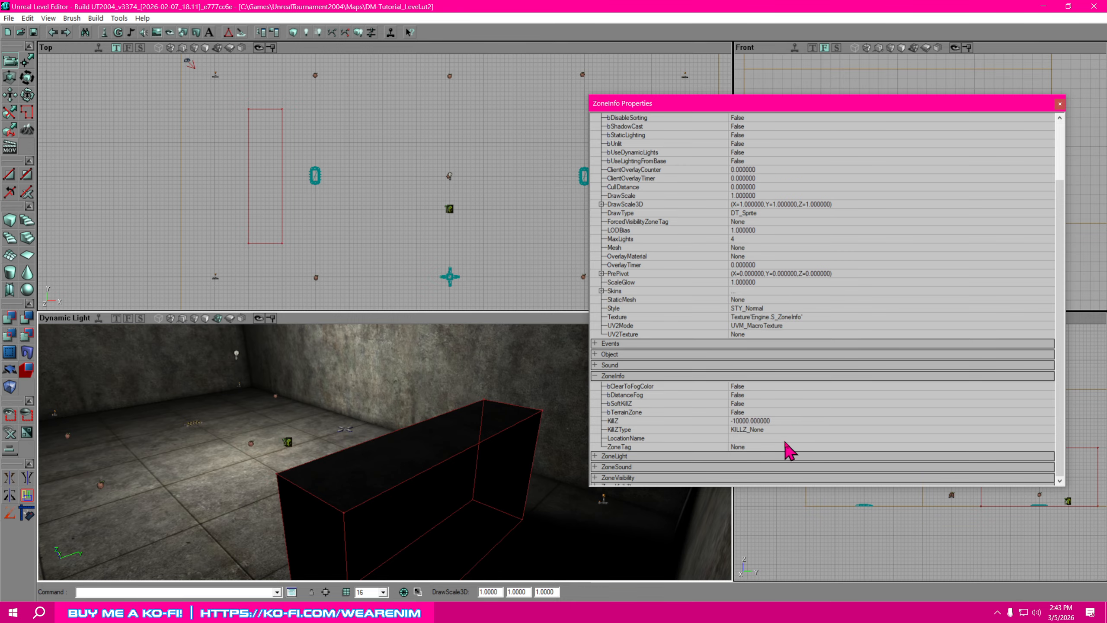
left_click(595, 456)
scroll(764, 410, "down", 5)
scroll(764, 411, "up", 8)
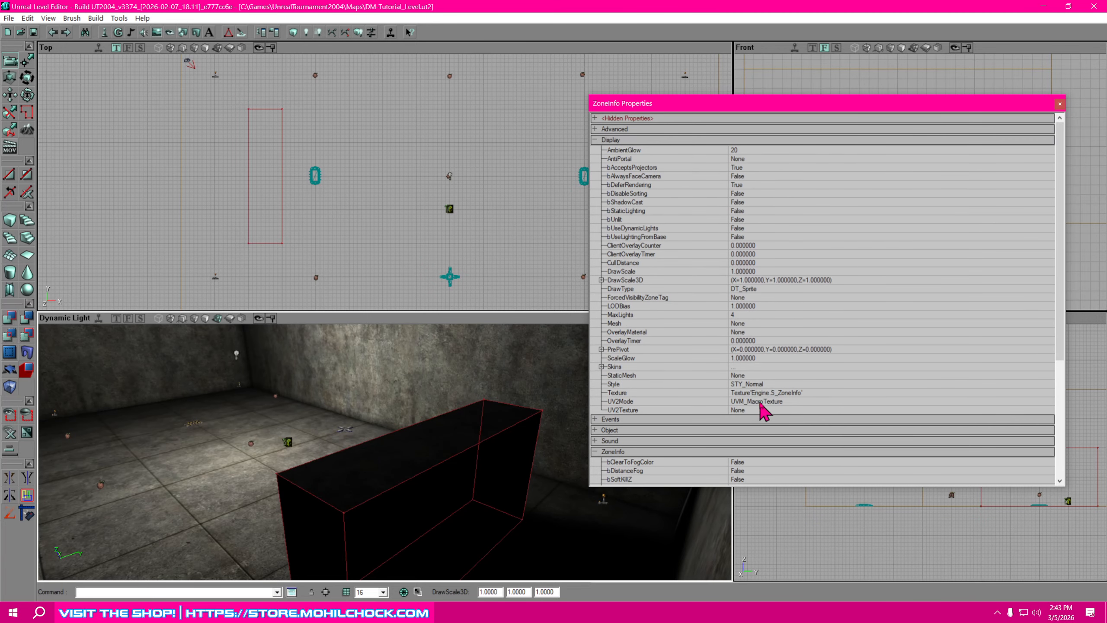
left_click(753, 149)
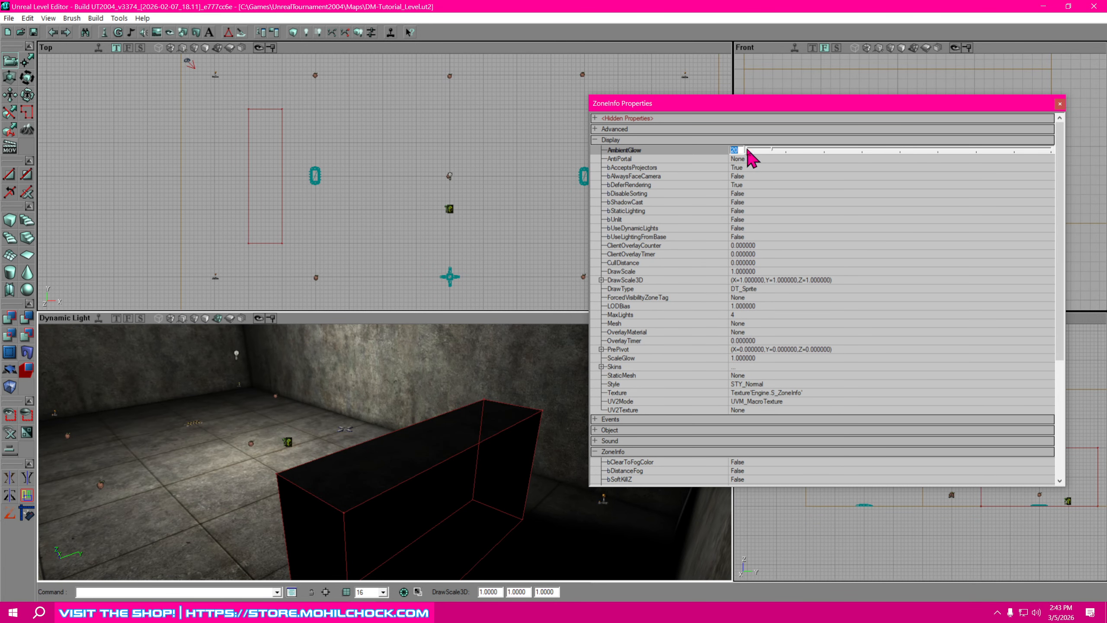
left_click(595, 140)
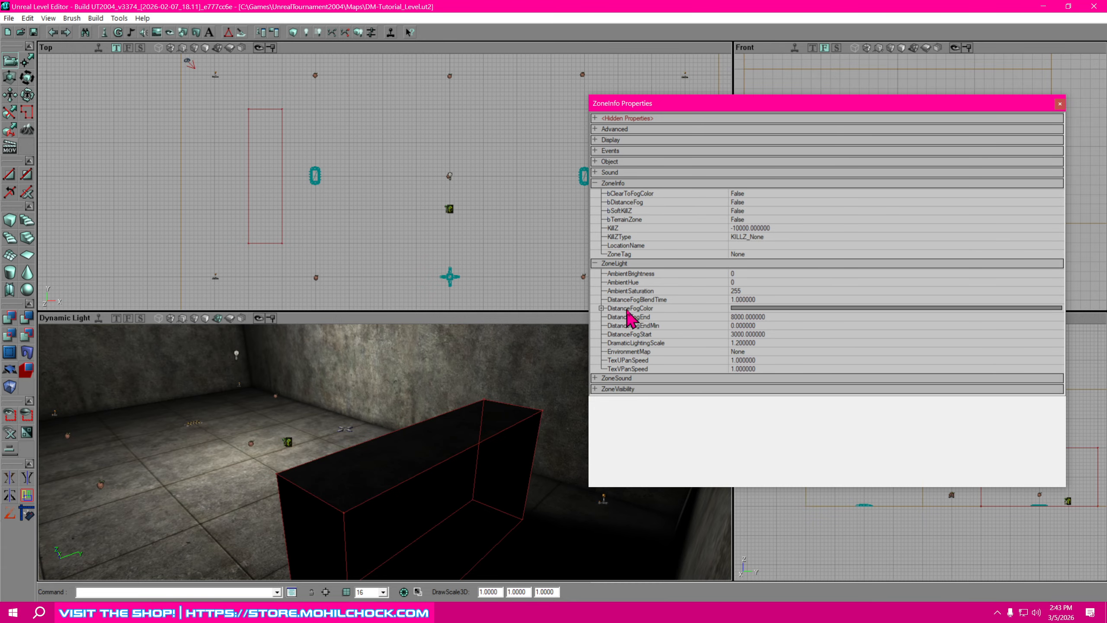
- Set the zone's AmbientBrightness to 10 and inspect the shadowed side of the cover wall
left_click(746, 275)
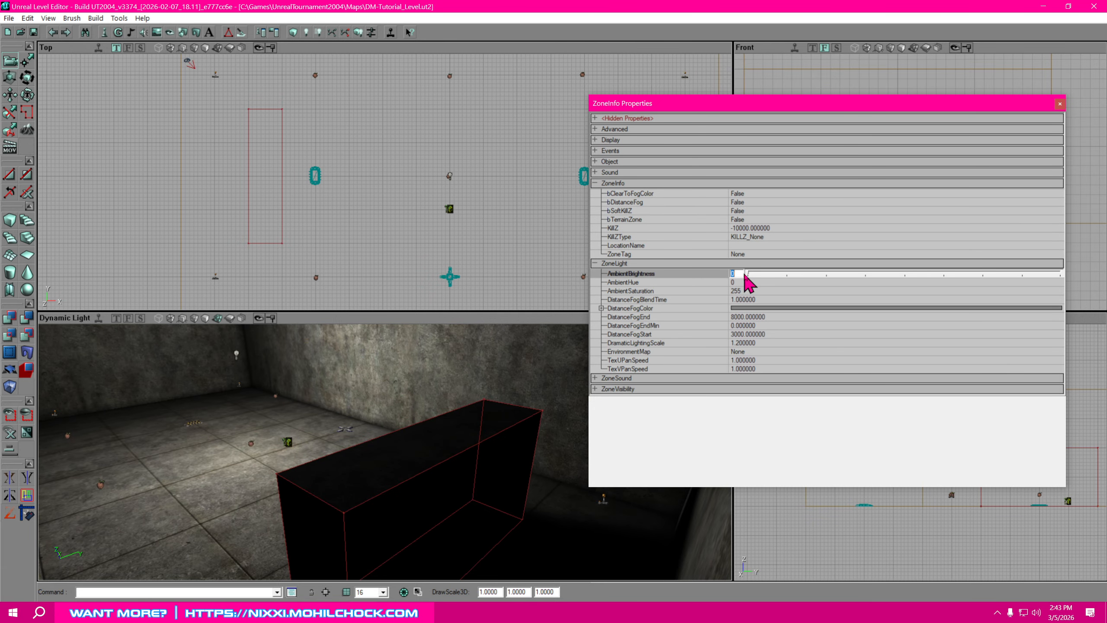
type("10")
key("Return")
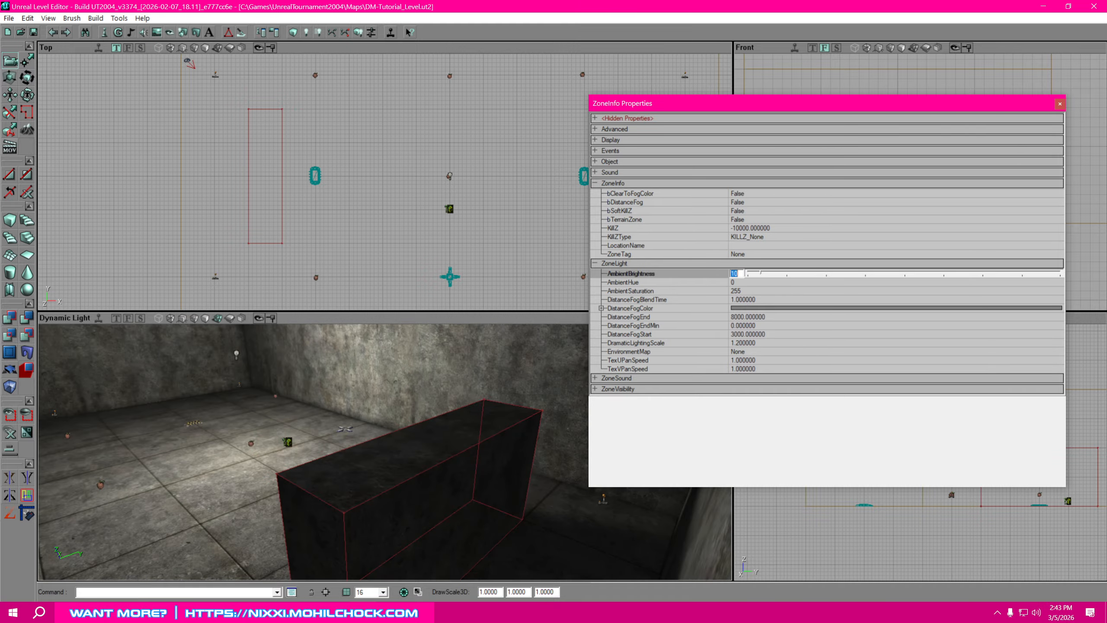
right_click_drag(472, 447, 423, 433)
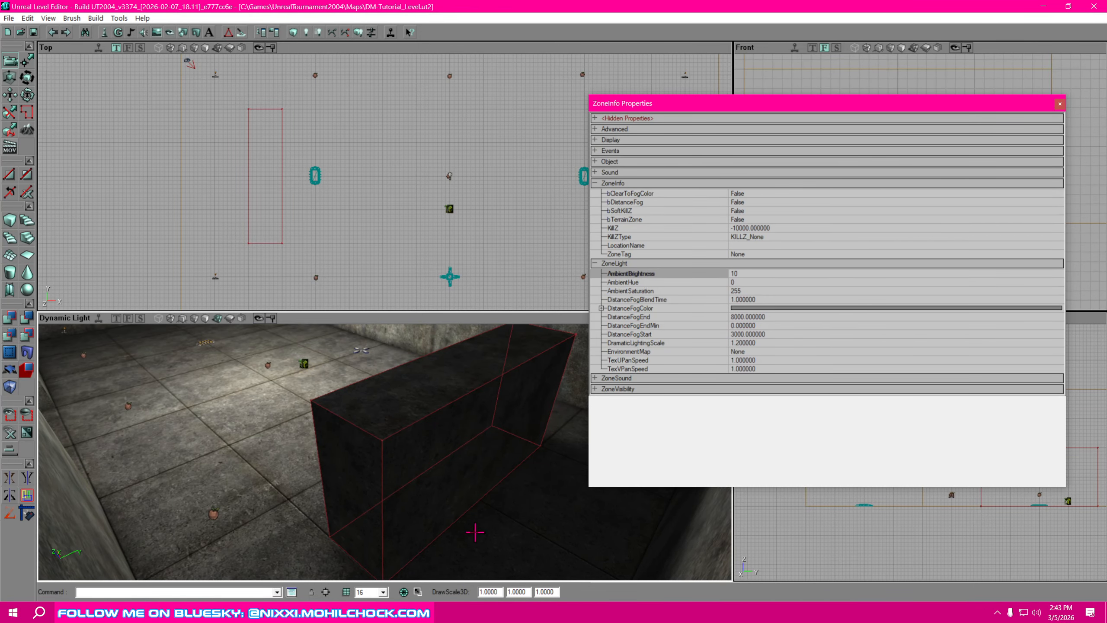
right_click_drag(380, 536, 418, 559)
right_click_drag(368, 525, 455, 500)
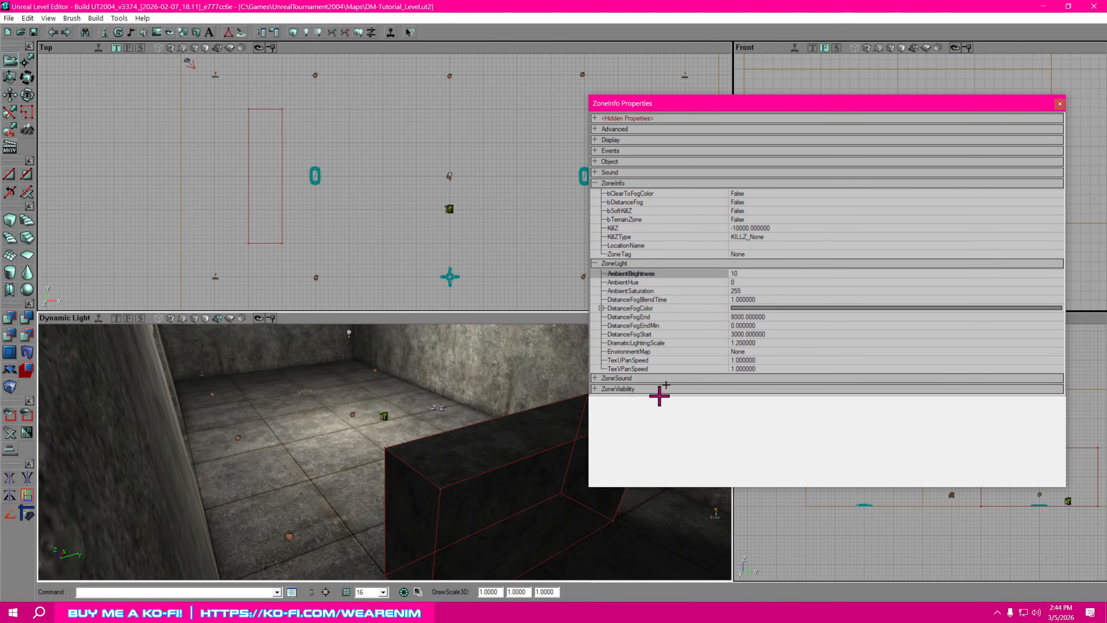
- Try an AmbientBrightness of 100 for the zone and inspect the cover wall's shadowed side in the 3D view
left_click(743, 274)
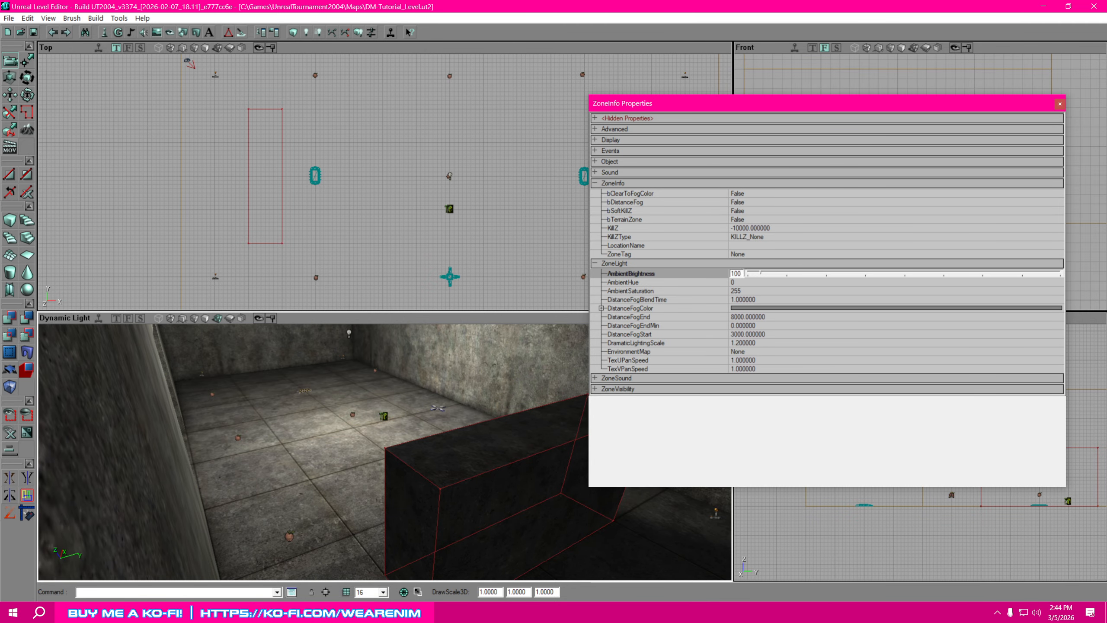
type("100")
key("Return")
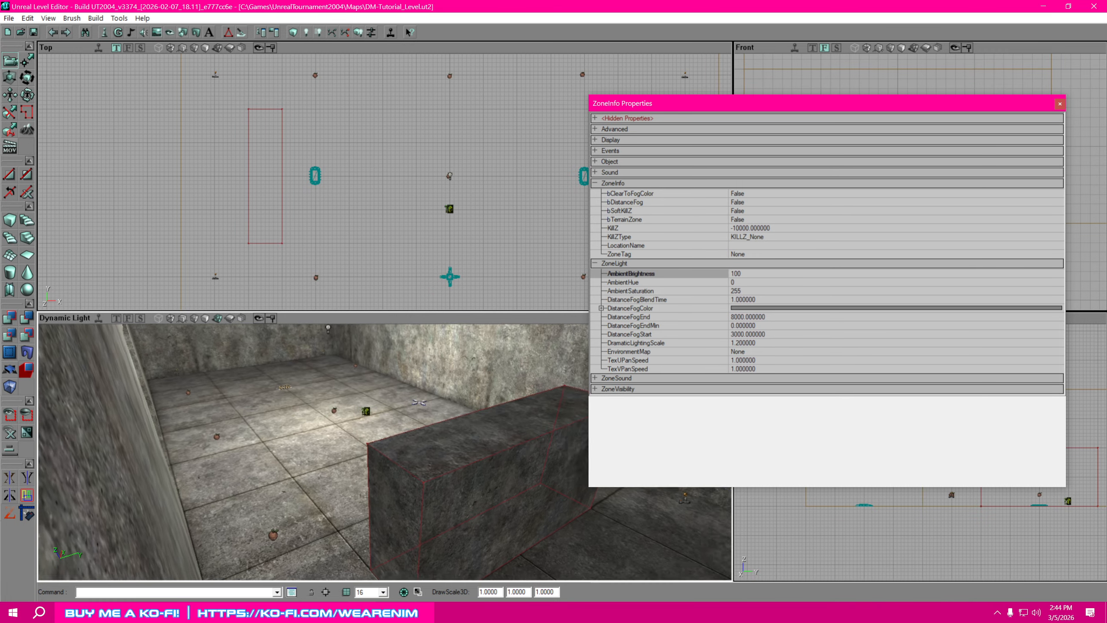
right_click_drag(421, 455, 454, 454)
left_click_drag(453, 454, 383, 519)
right_click_drag(384, 519, 393, 469)
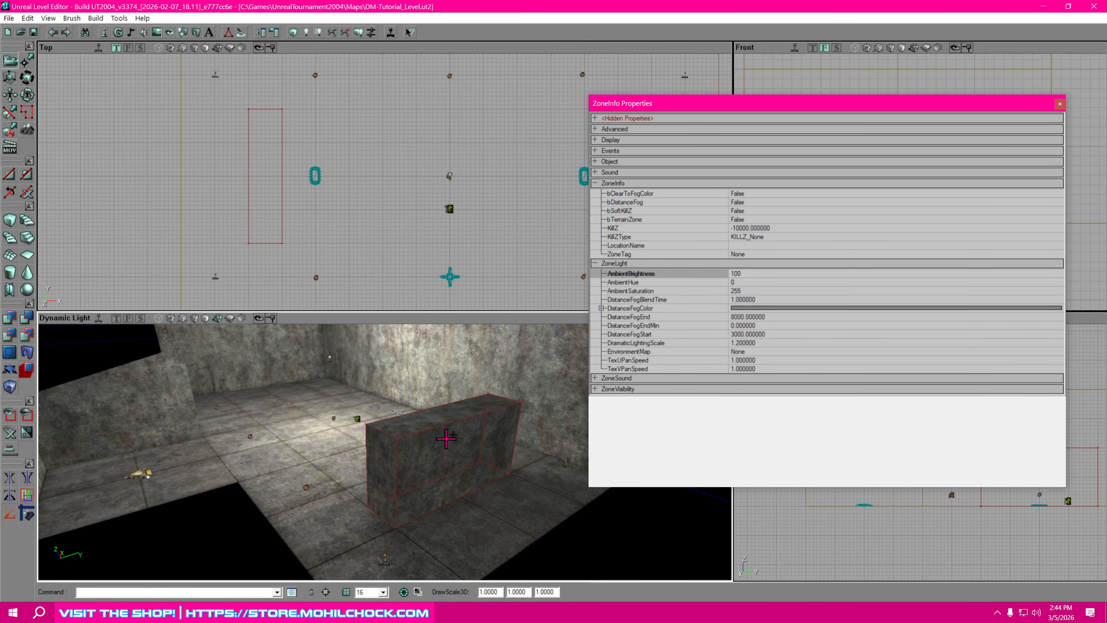
- Set the zone's AmbientBrightness to 20 and check how dark the cover wall looks
left_click(764, 274)
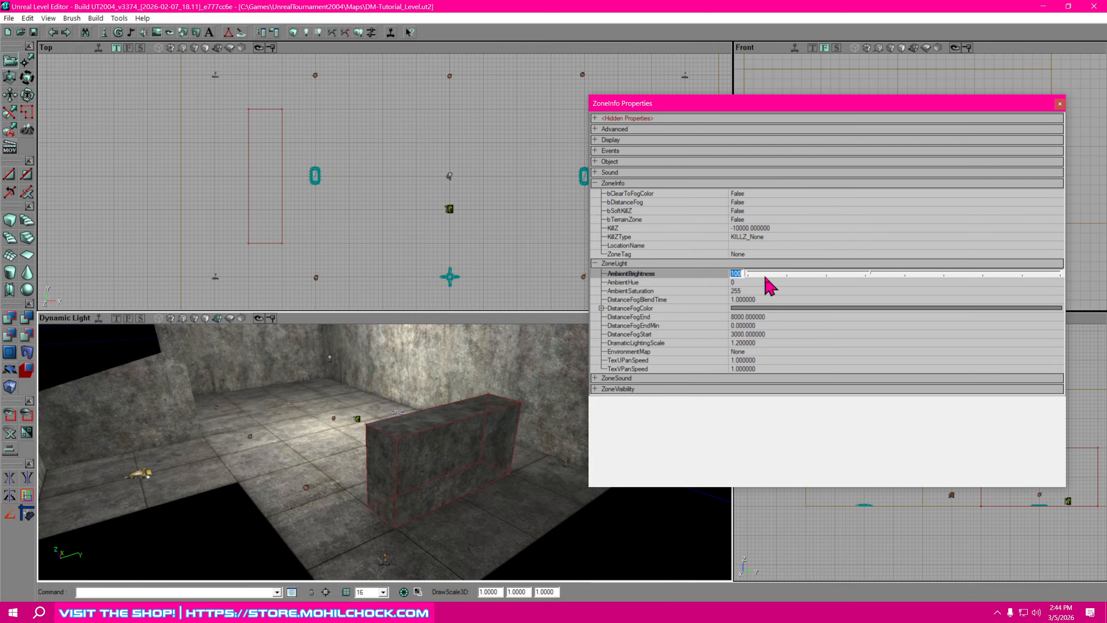
type("20")
key("Return")
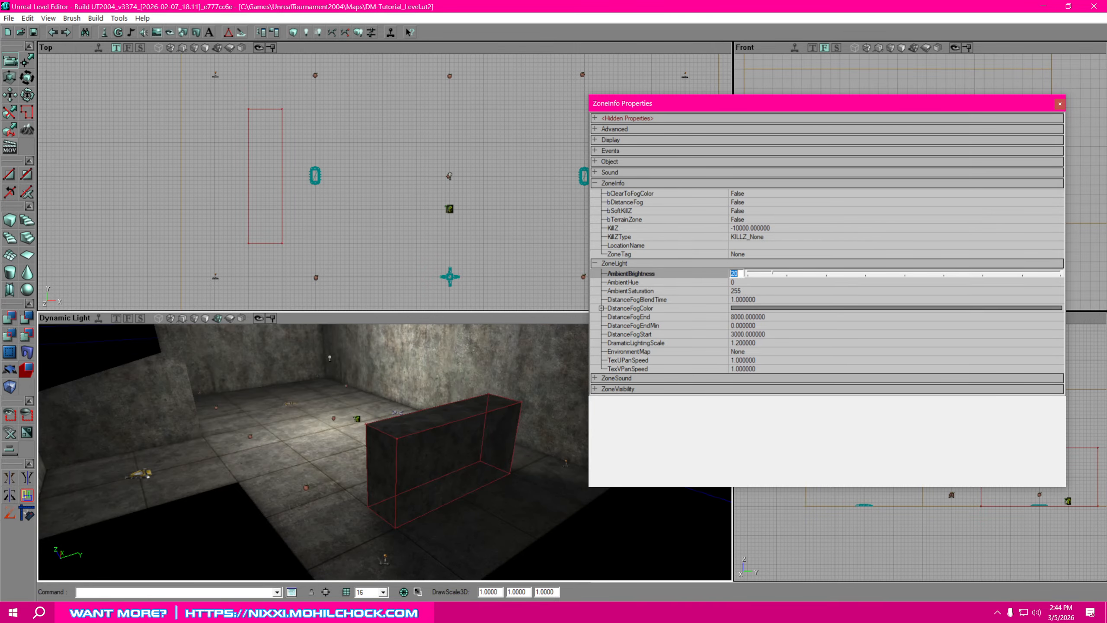
right_click_drag(418, 503, 444, 482)
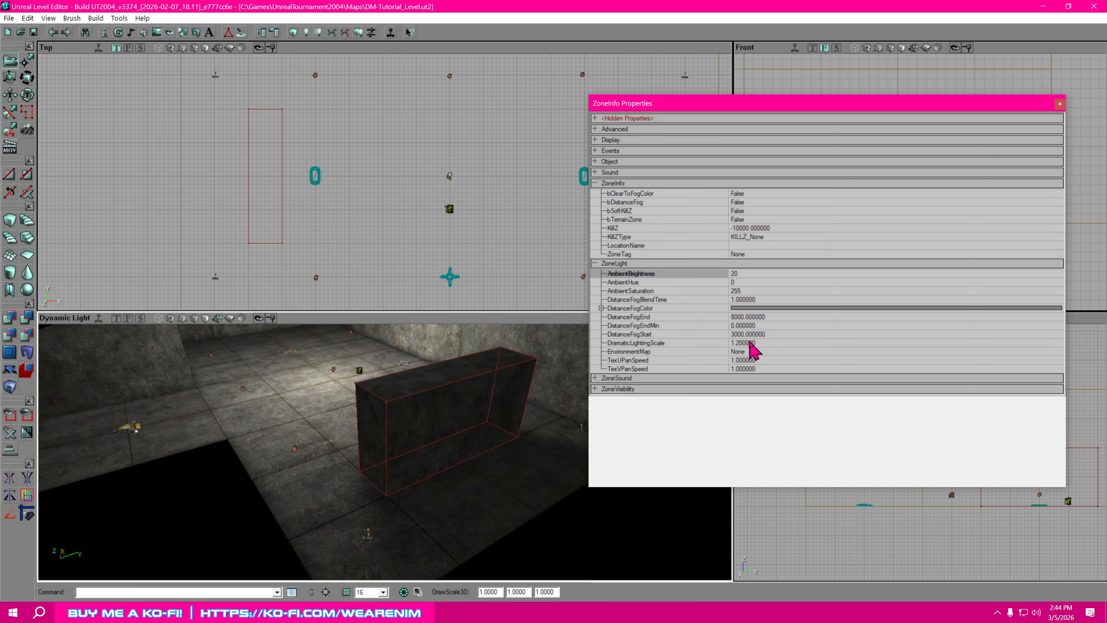
- Set the zone's DistanceFogEndMin to 1000 and DistanceFogStart to 100
left_click(770, 326)
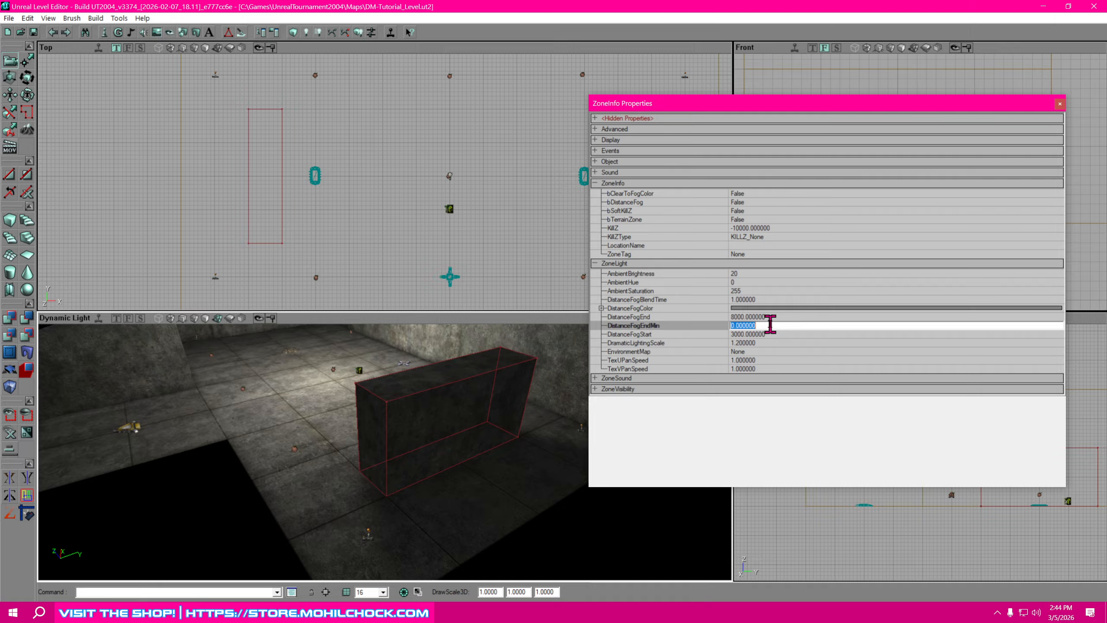
type("1000")
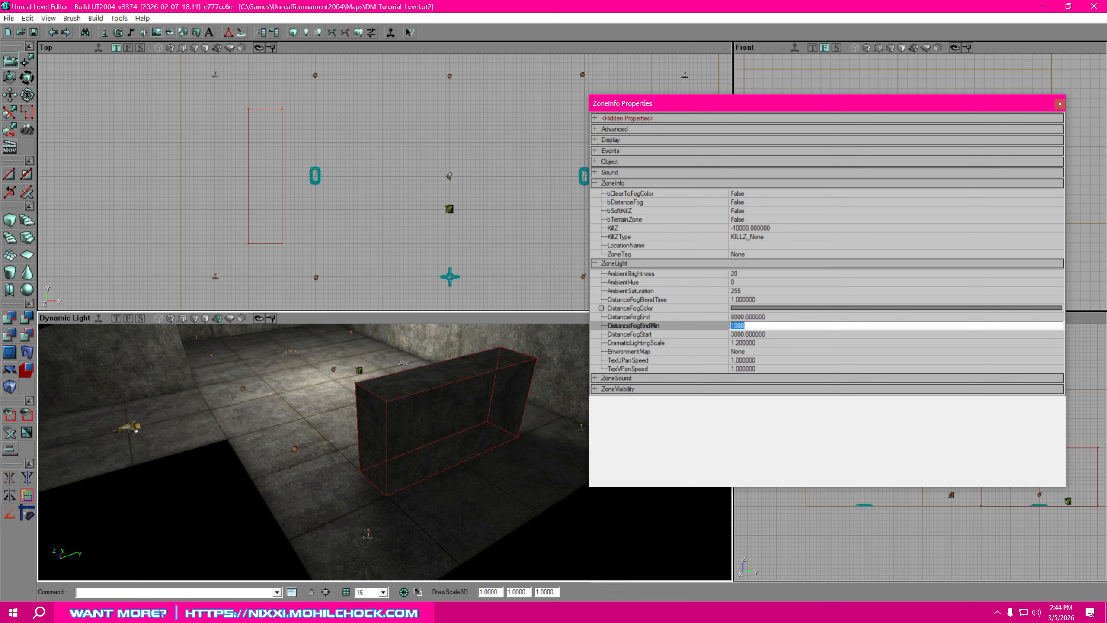
right_click_drag(499, 454, 500, 411)
left_click_drag(500, 410, 488, 340)
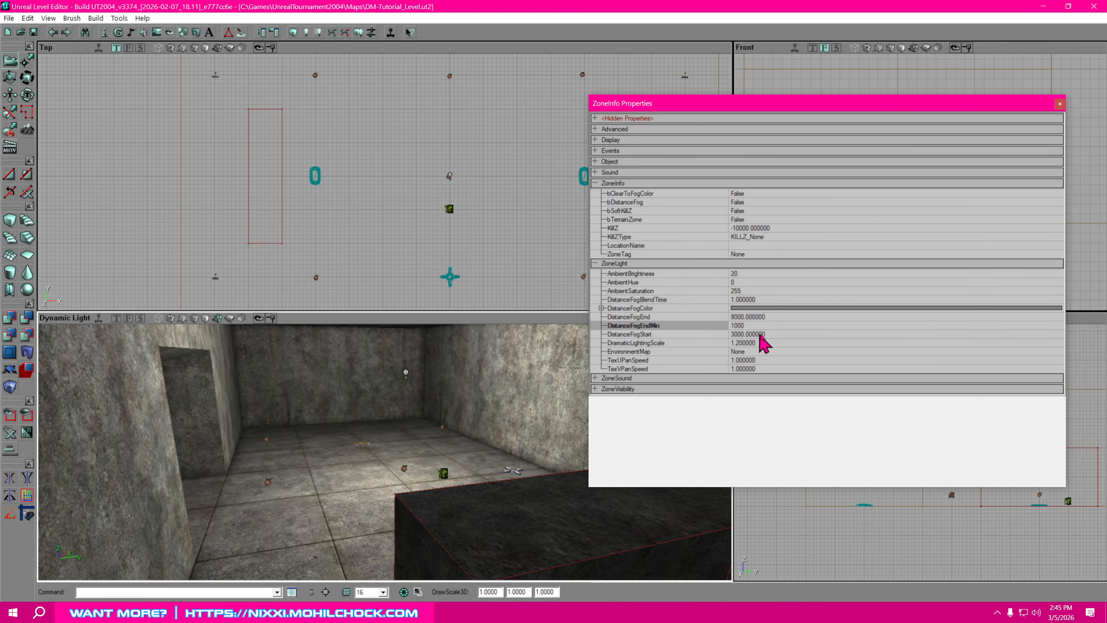
left_click(782, 334)
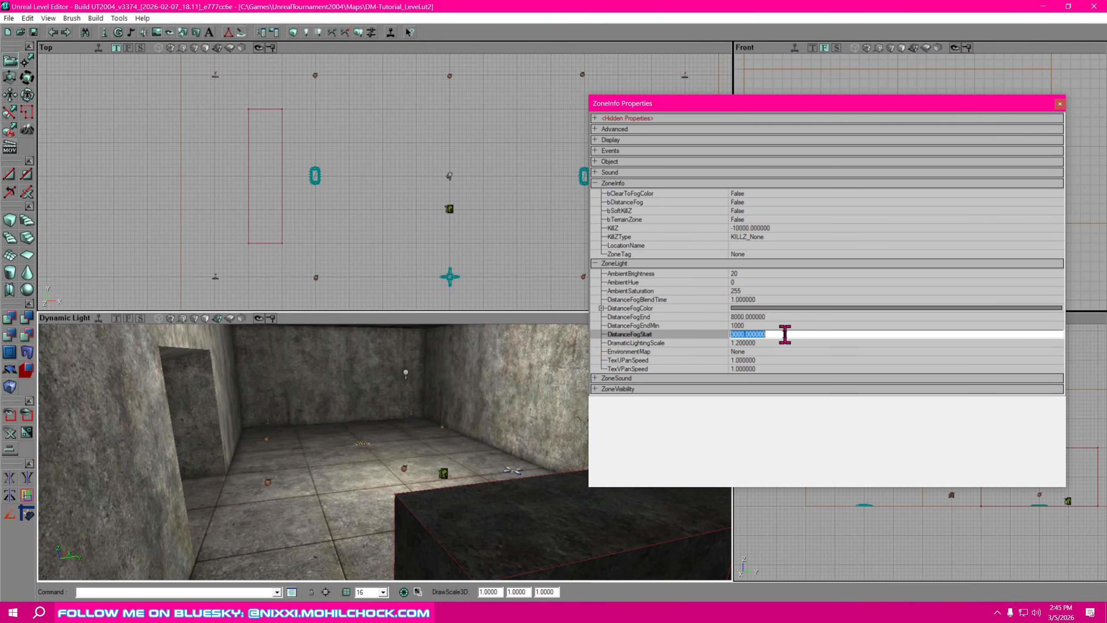
type("100")
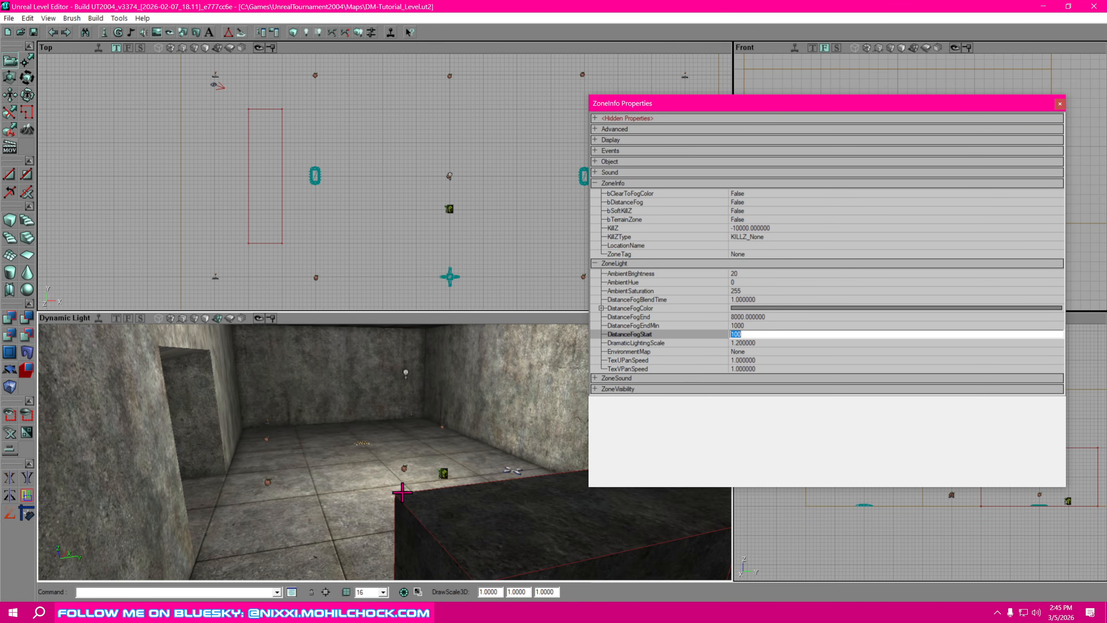
mouse_move(403, 492)
left_mouse_down()
mouse_move(332, 493)
mouse_move(393, 511)
mouse_move(408, 578)
mouse_move(392, 563)
mouse_move(402, 431)
mouse_move(421, 483)
left_mouse_up()
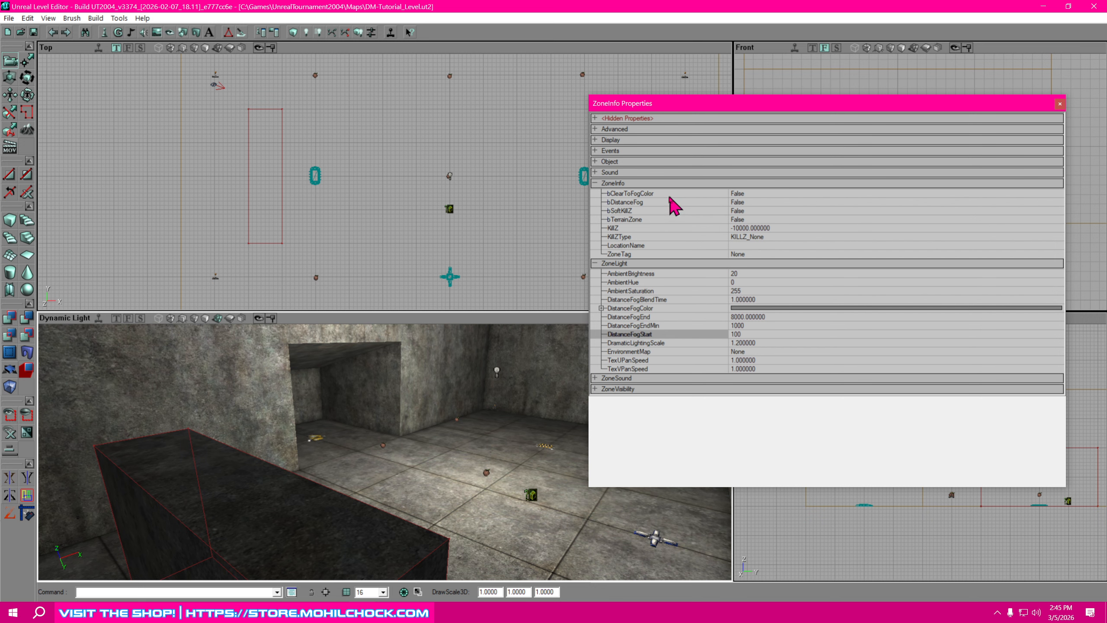
- Enable the zone's distance fog by setting bDistanceFog to True, and check the room in the 3D view
left_click(752, 203)
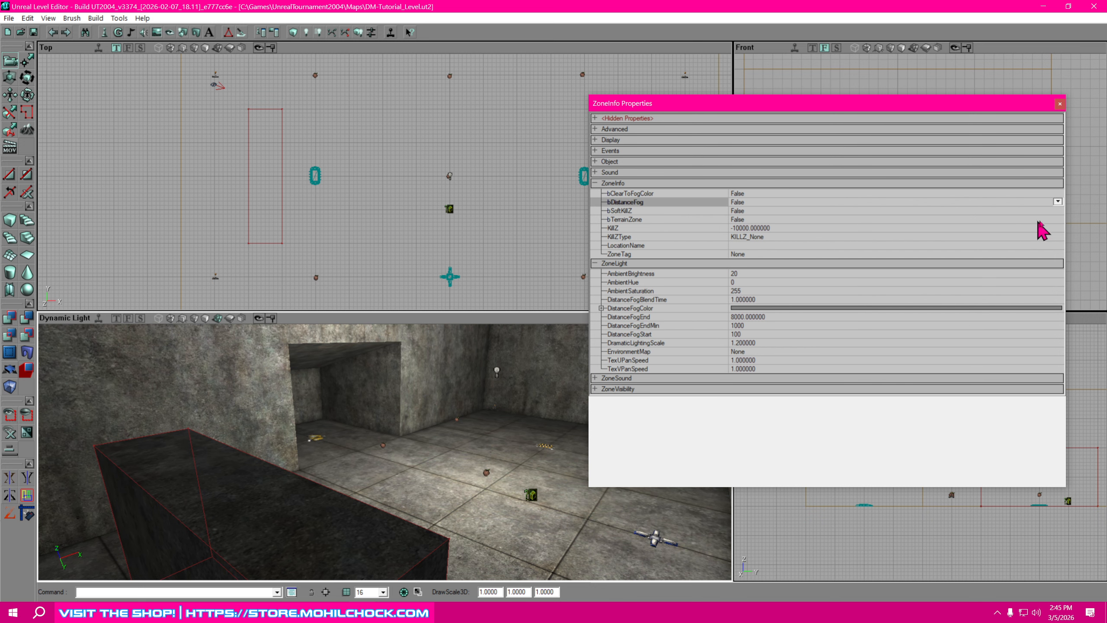
left_click(1058, 202)
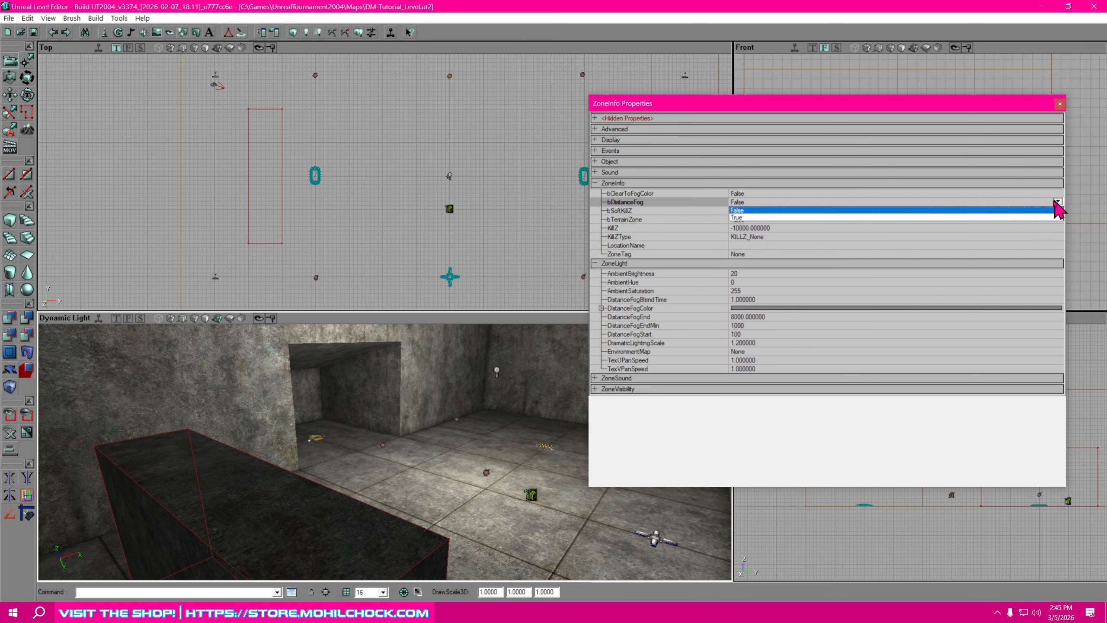
left_click(752, 218)
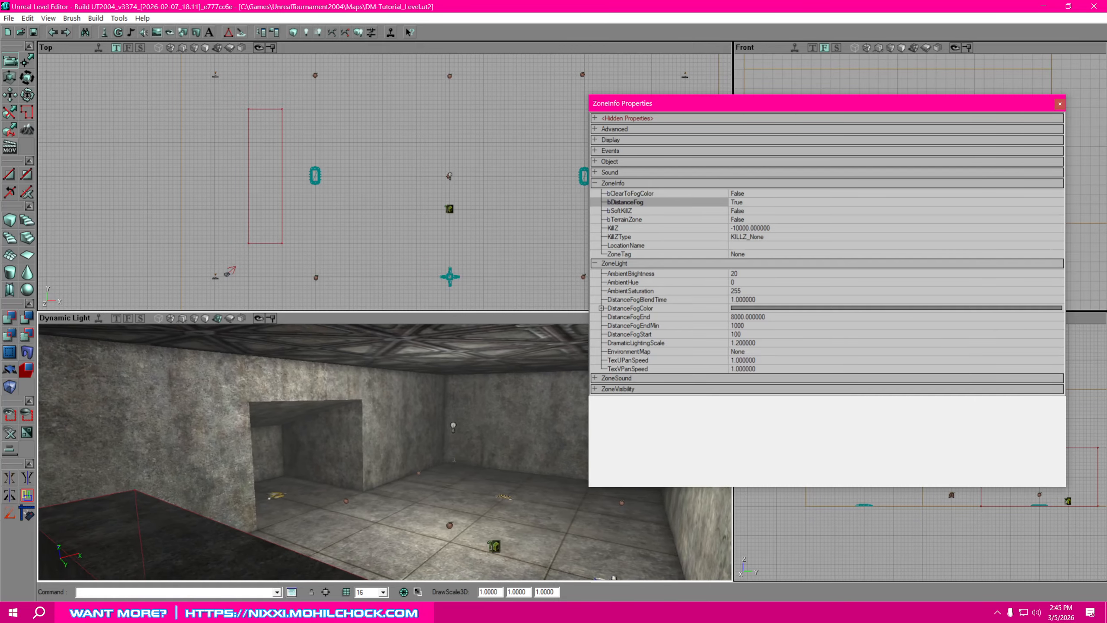
mouse_move(385, 452)
left_mouse_down()
mouse_move(388, 532)
mouse_move(390, 454)
mouse_move(379, 440)
mouse_move(344, 489)
mouse_move(366, 479)
mouse_move(358, 458)
mouse_move(392, 462)
mouse_move(397, 449)
mouse_move(390, 469)
mouse_move(387, 433)
left_mouse_up()
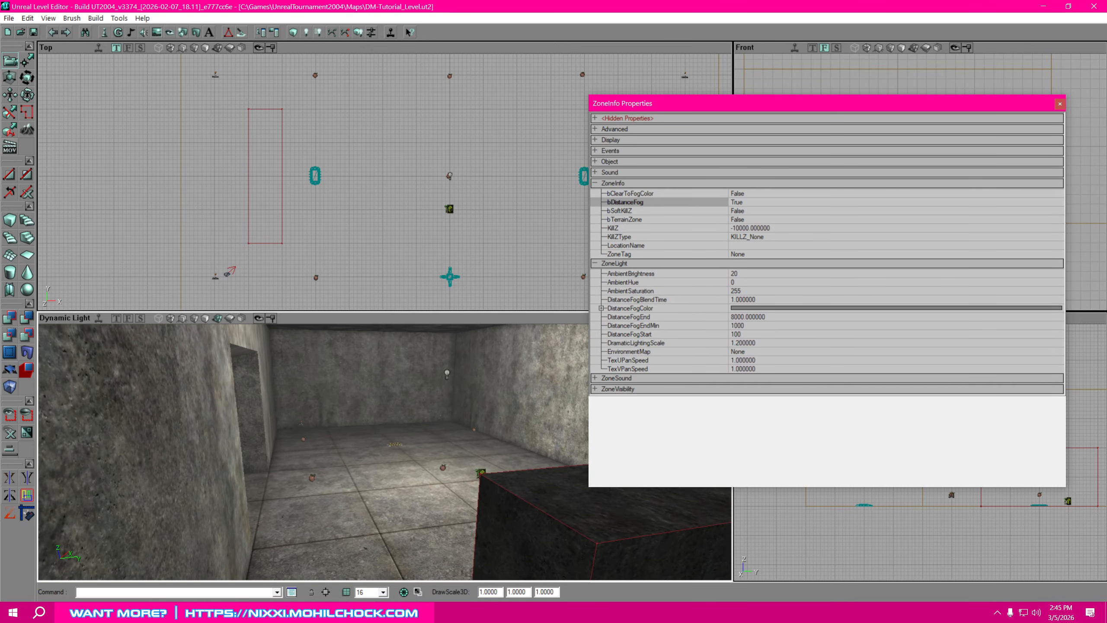
- Try a dark magenta DistanceFogColor (red 128, green 0, blue 64) and view the fog in the room
left_click(797, 309)
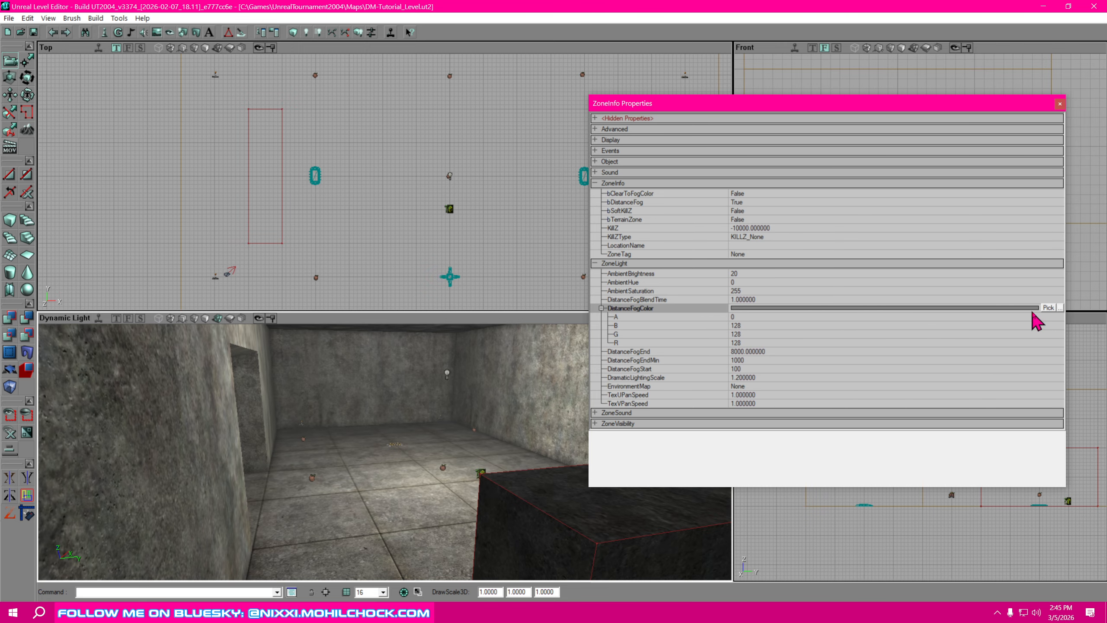
left_click(1061, 308)
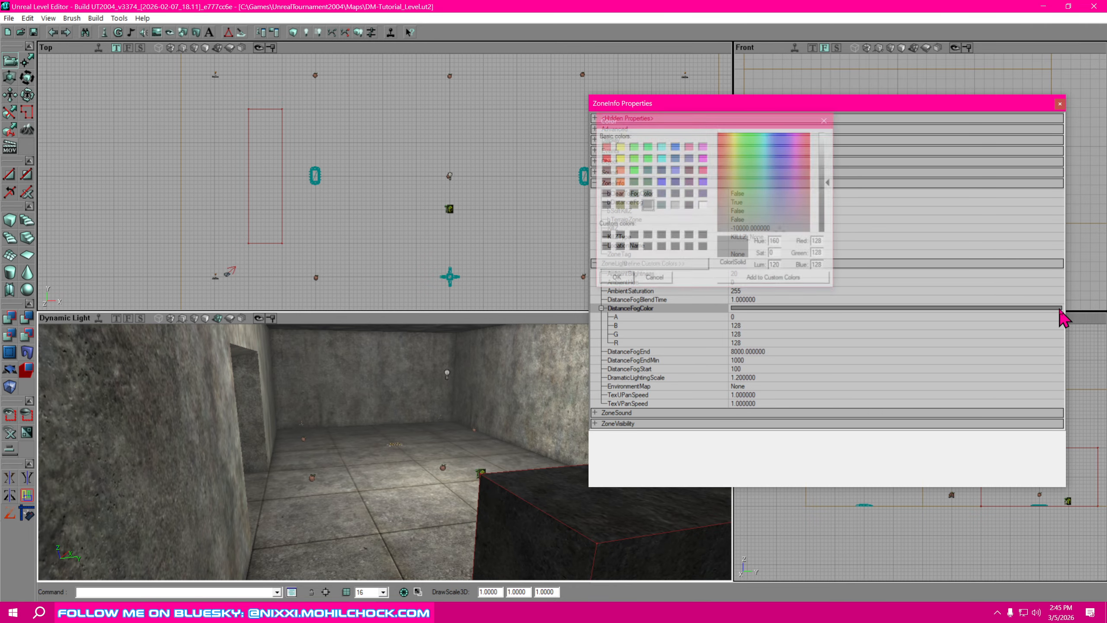
left_click(689, 171)
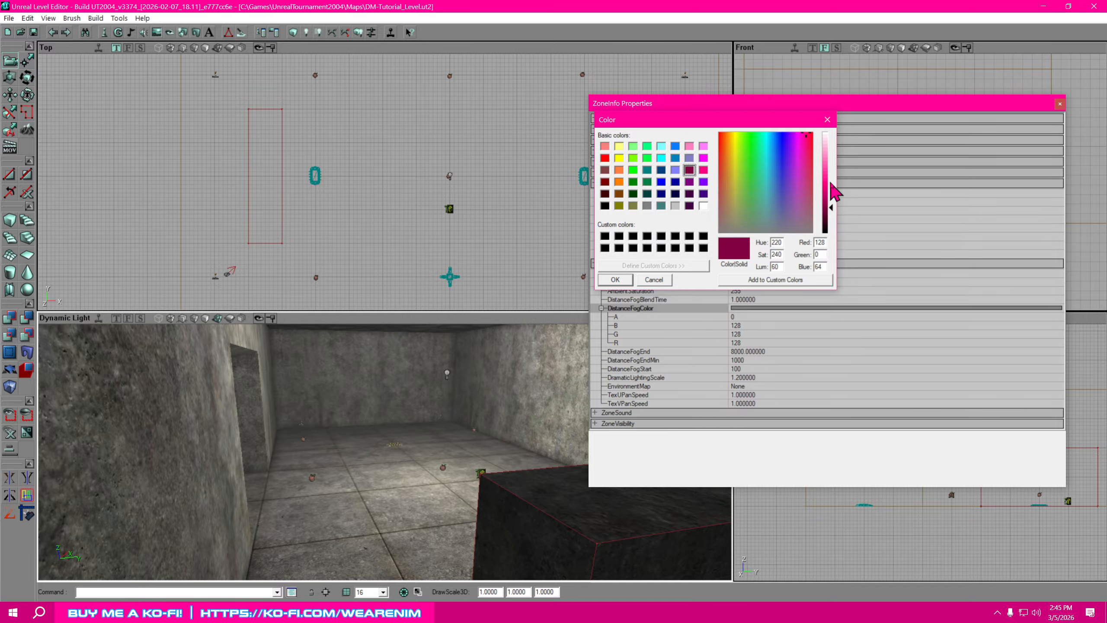
left_click(623, 281)
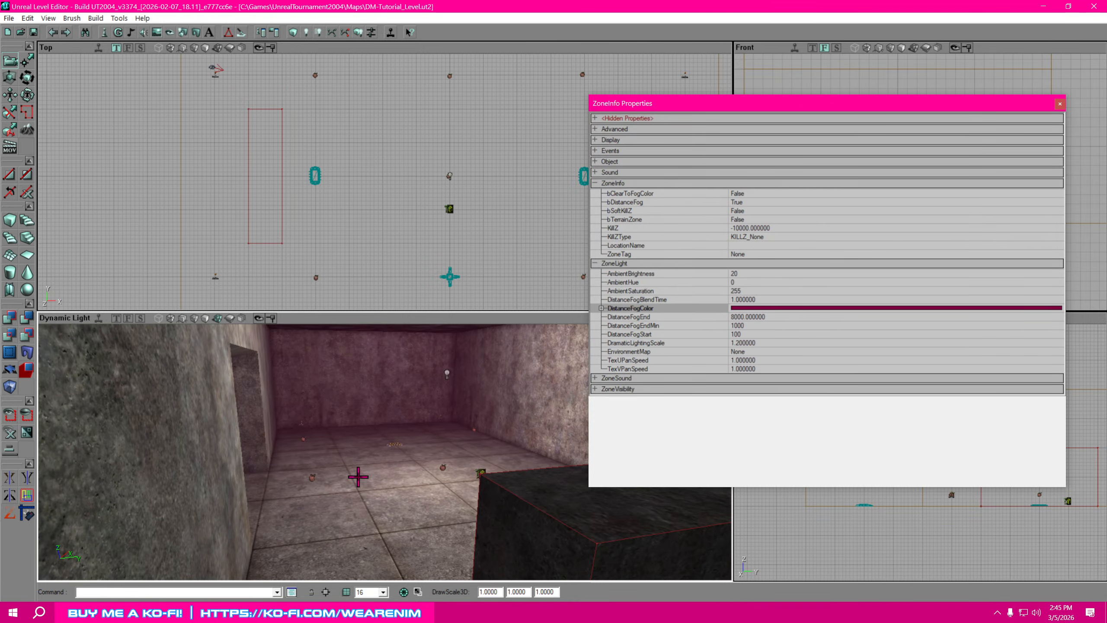
left_click_drag(357, 477, 368, 453)
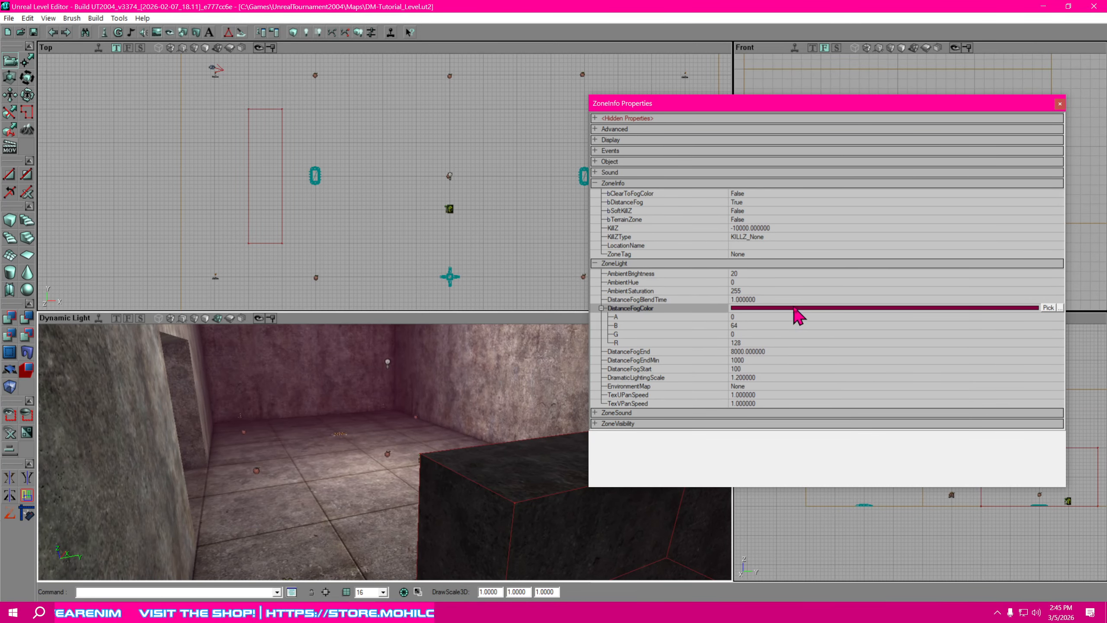
- Set the zone's DistanceFogColor to black and close the ZoneInfo properties
left_click(1060, 308)
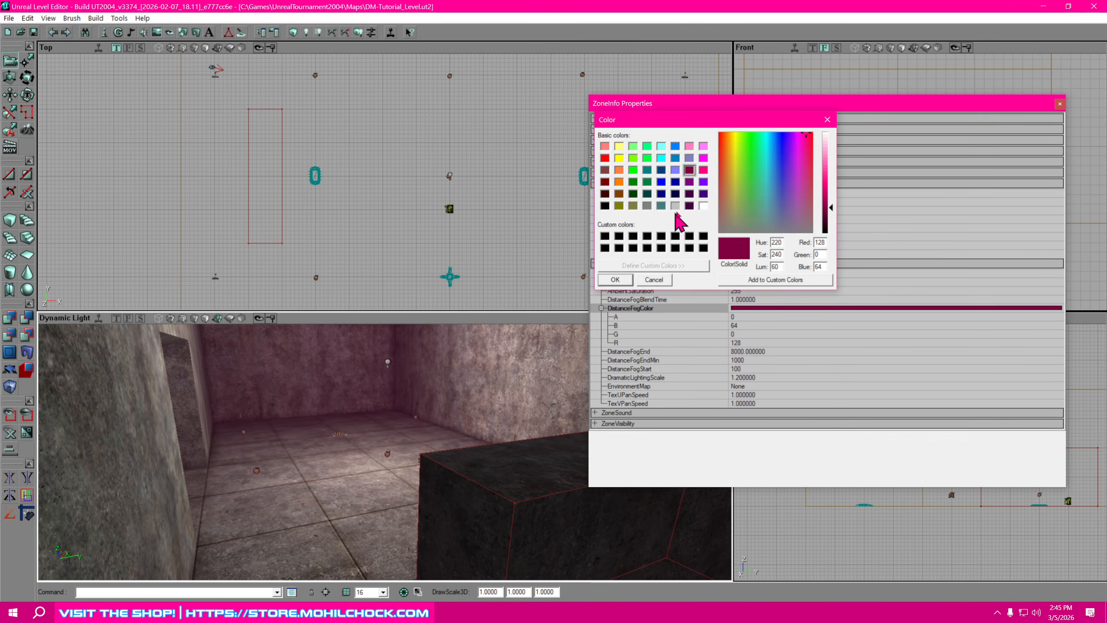
left_click(605, 205)
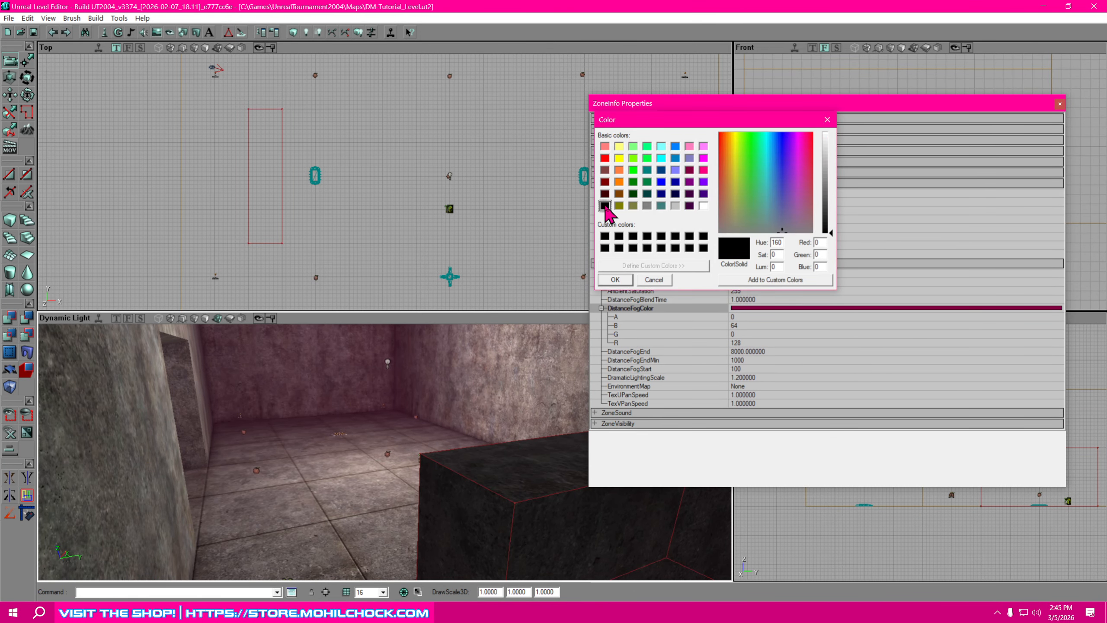
left_click(615, 280)
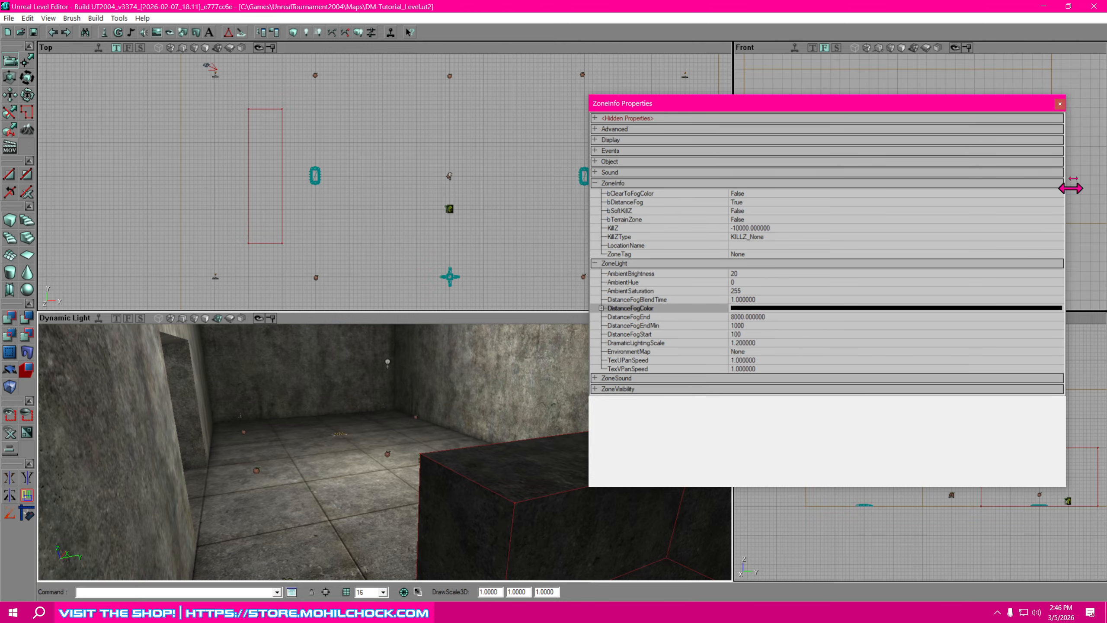
left_click(1059, 103)
- Move the builder brush straight across to the room's opposite end in the Top view and add it as a second cover wall
right_click_drag(532, 467, 503, 329)
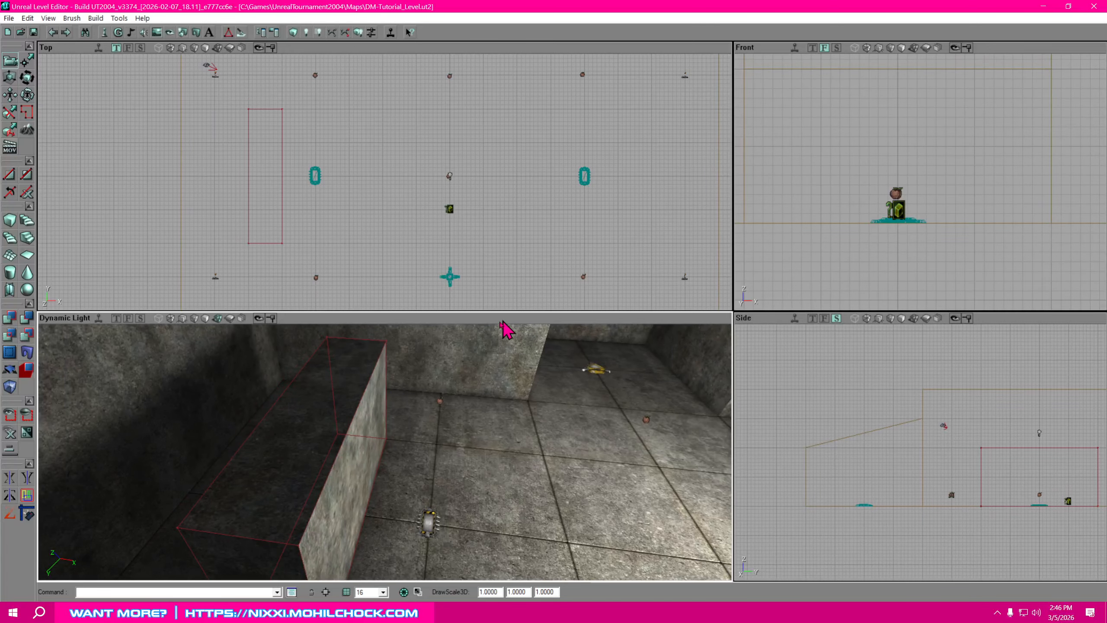
left_click(281, 220)
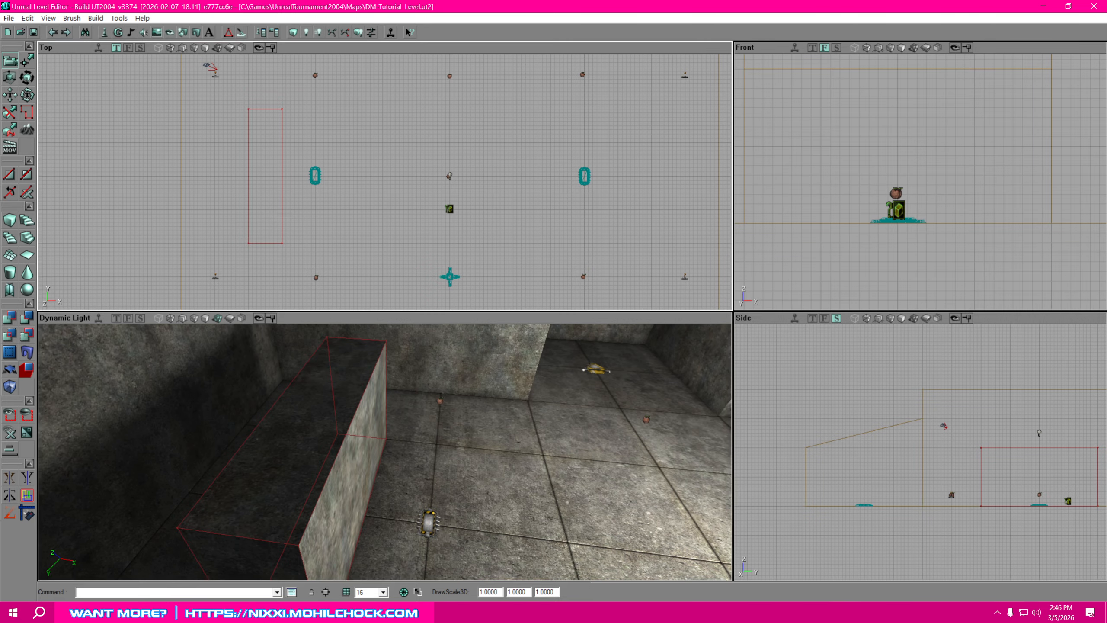
left_click_drag(274, 230, 651, 238, "ctrl")
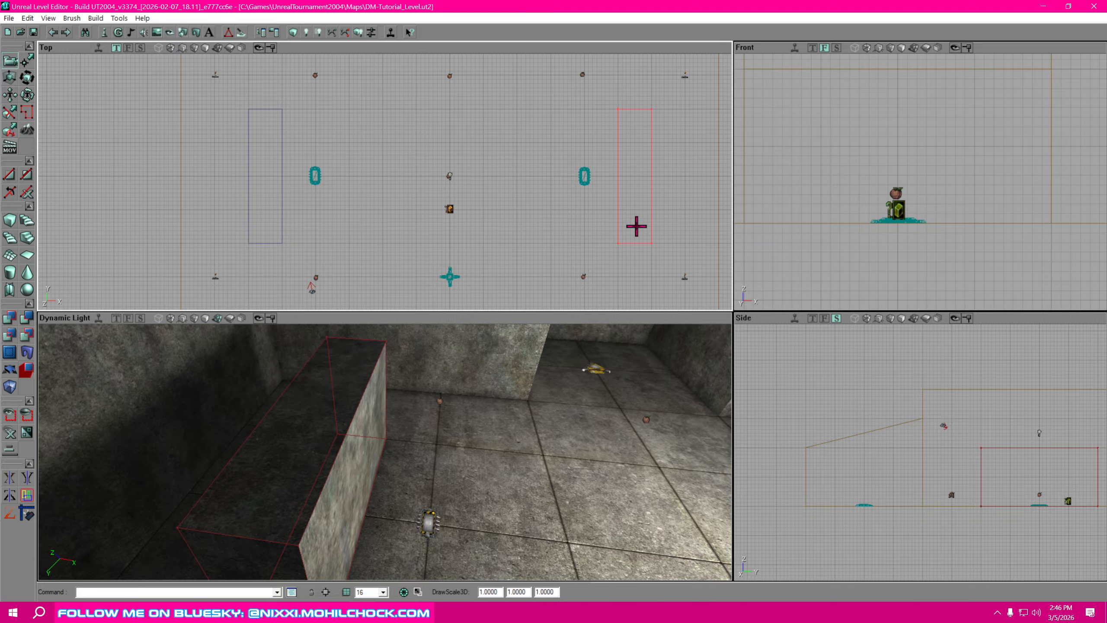
left_click(11, 319)
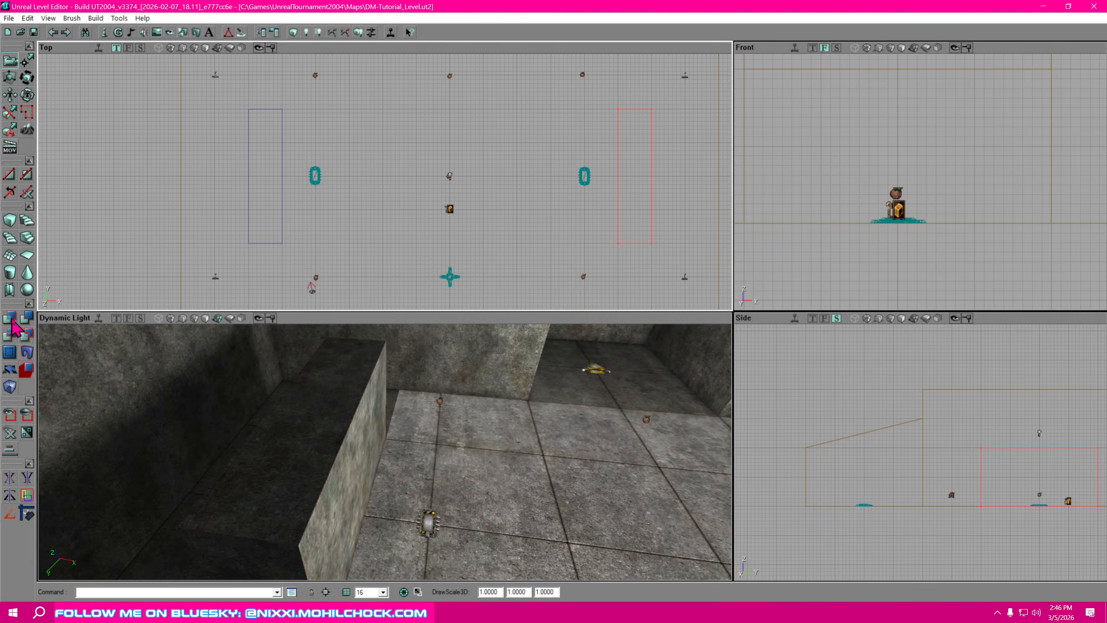
mouse_move(472, 487)
right_mouse_down()
mouse_move(580, 454)
mouse_move(561, 454)
right_mouse_up()
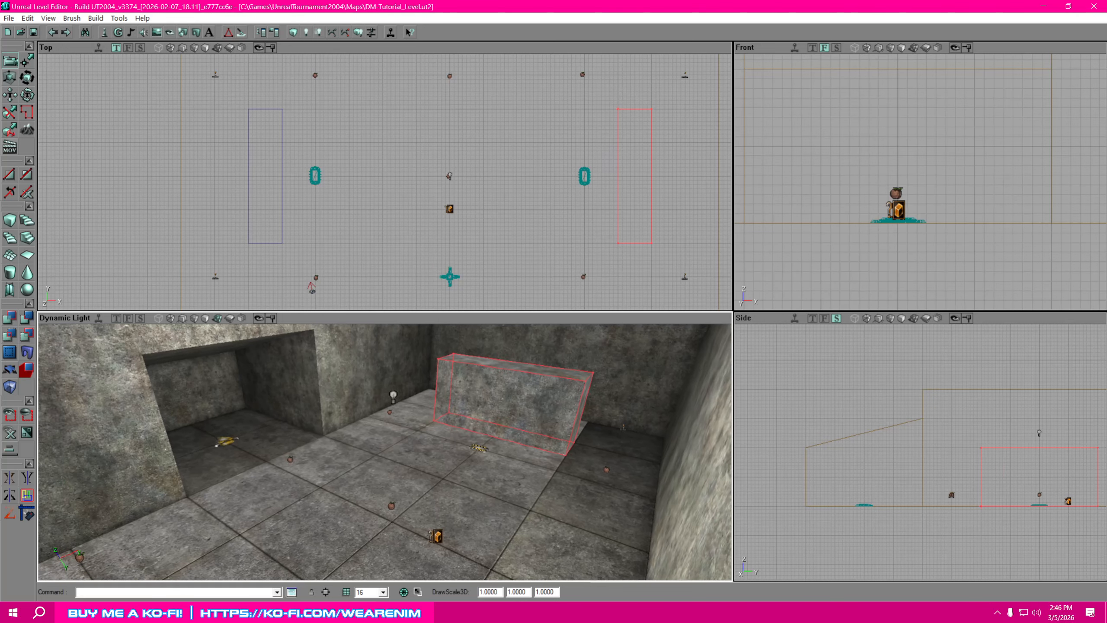
left_click_drag(560, 454, 523, 524)
right_click_drag(523, 524, 641, 508)
left_click_drag(641, 509, 542, 496)
right_click_drag(542, 496, 651, 531)
left_click_drag(651, 531, 525, 528)
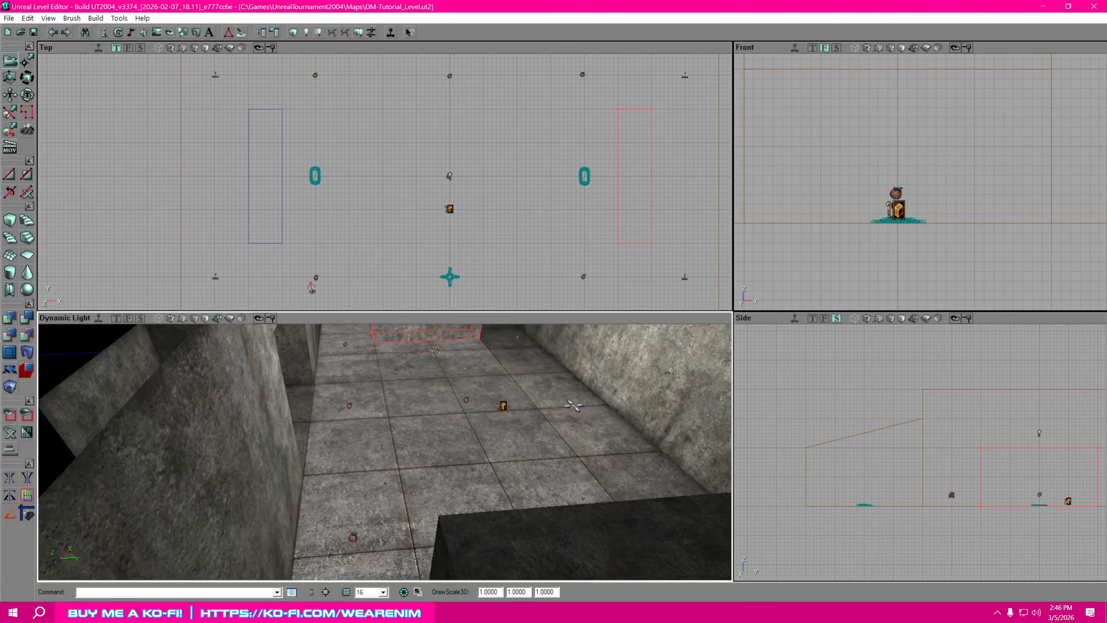
right_click_drag(525, 528, 584, 488)
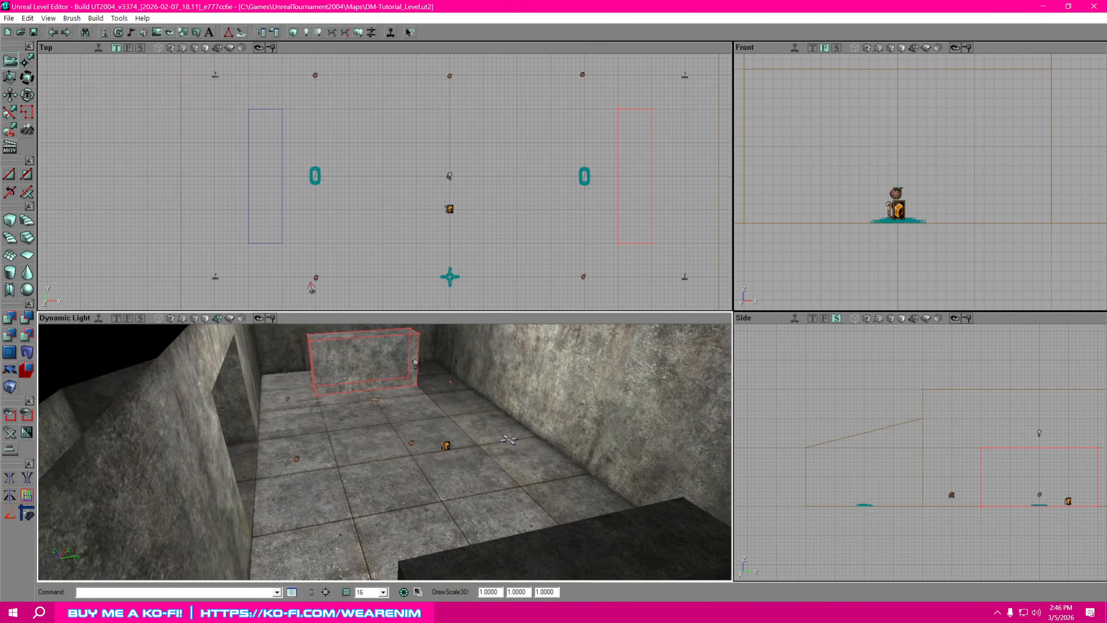
- Rebuild the whole level and inspect the second cover wall and the room's lighting in the 3D view
left_click(359, 33)
right_click_drag(455, 492, 360, 465)
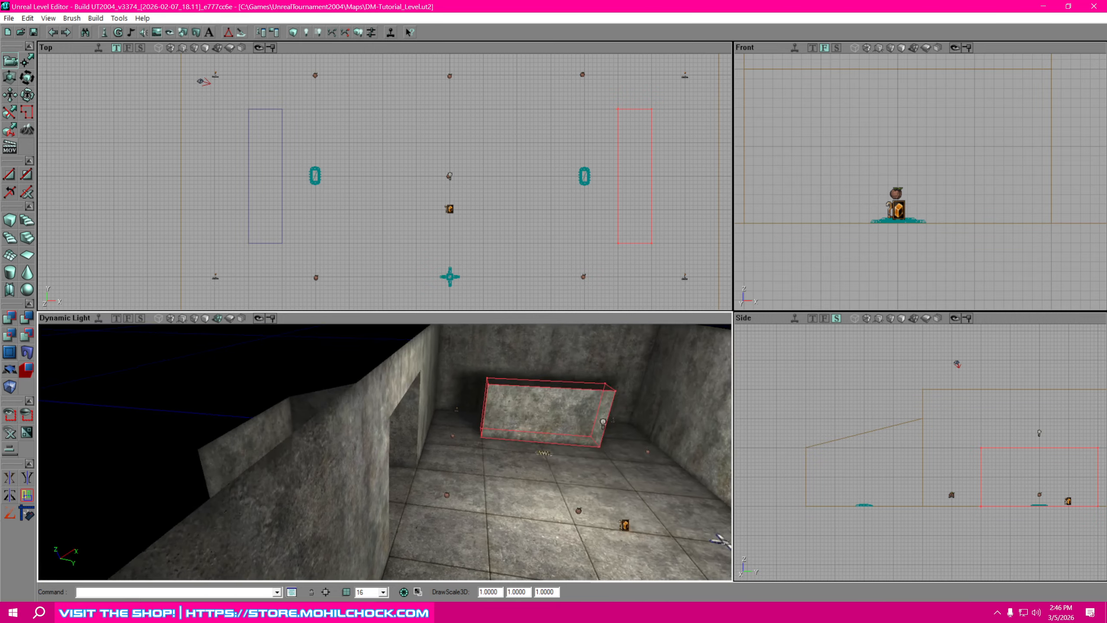
mouse_move(360, 466)
left_mouse_down()
mouse_move(461, 466)
mouse_move(489, 440)
mouse_move(493, 410)
left_mouse_up()
mouse_move(493, 410)
right_mouse_down()
mouse_move(414, 431)
mouse_move(336, 432)
mouse_move(419, 493)
right_mouse_up()
left_click_drag(419, 493, 332, 453)
right_click_drag(331, 454, 432, 523)
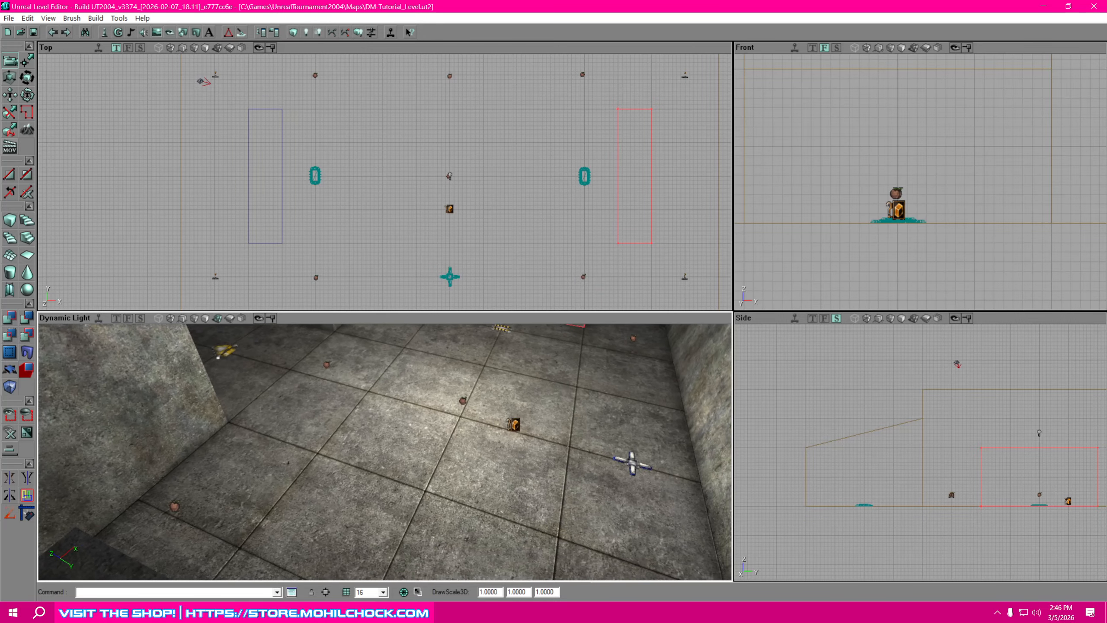
left_click_drag(382, 468, 314, 453)
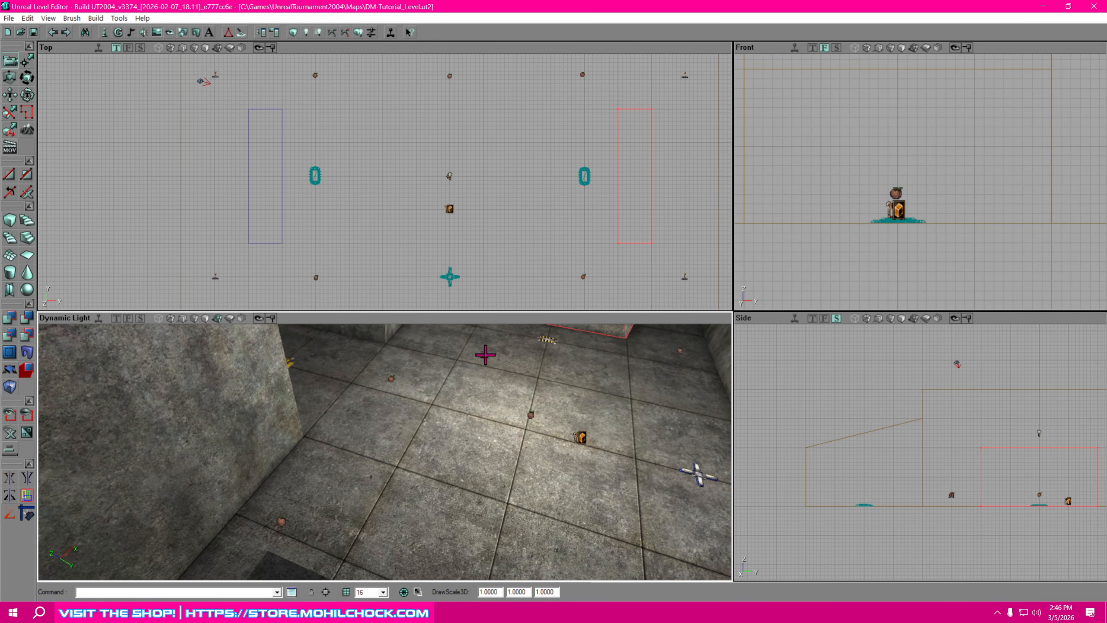
mouse_move(437, 479)
right_mouse_down()
mouse_move(480, 458)
mouse_move(473, 443)
right_mouse_up()
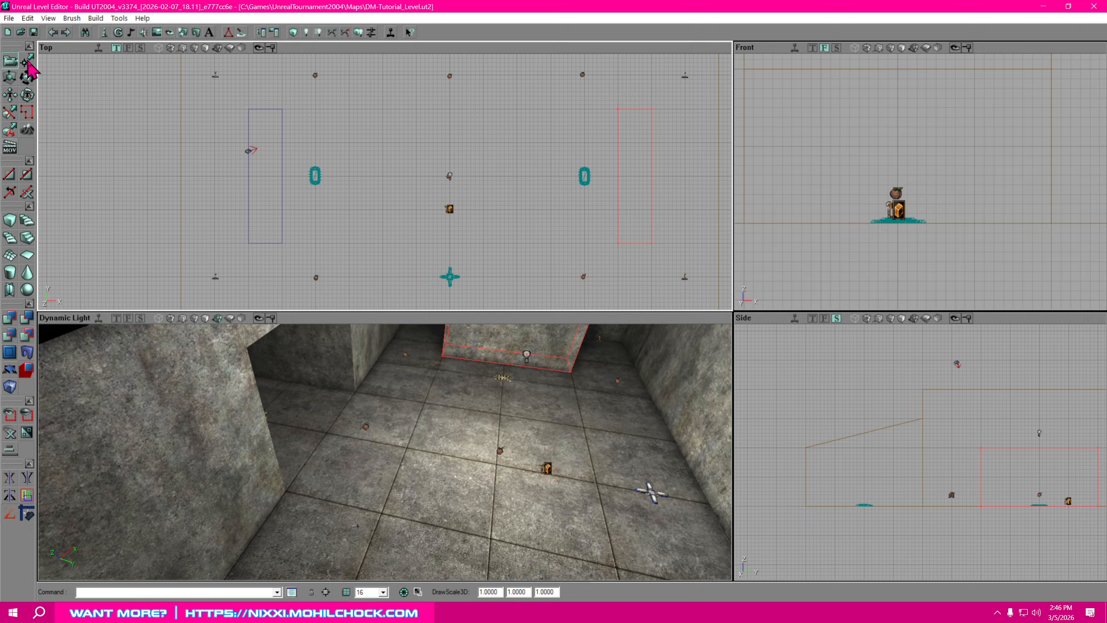
- Move the builder brush between the two cover walls and vertex-edit it into a wall perpendicular to them, beside the doorway half of the room
mouse_move(618, 109)
left_mouse_down("ctrl")
mouse_move(467, 61)
mouse_move(437, 71)
mouse_move(433, 95)
left_mouse_up("ctrl")
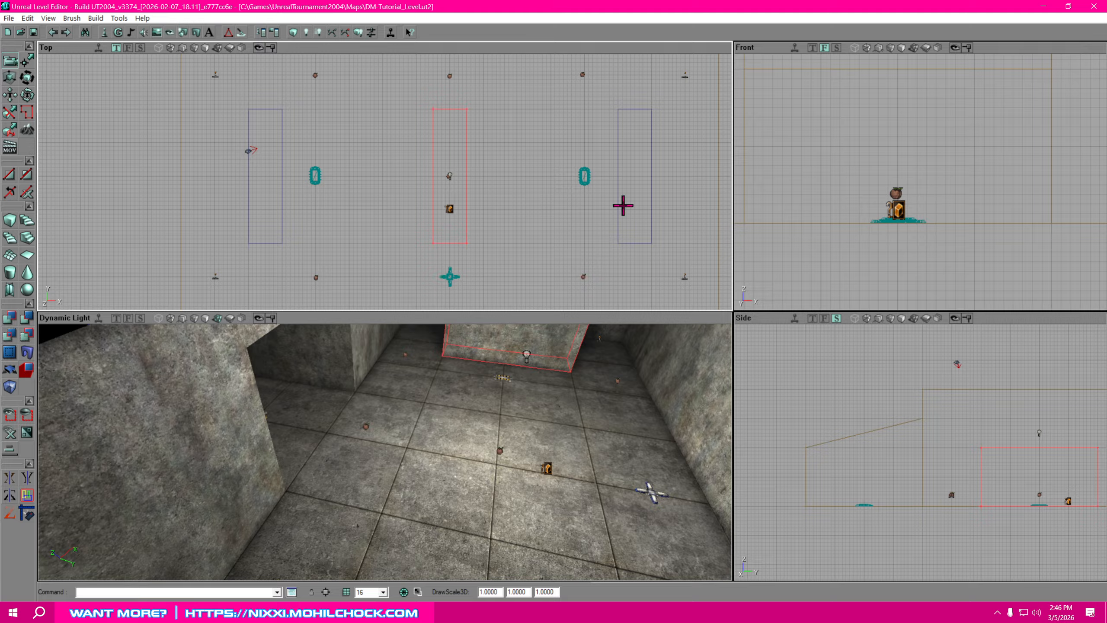
left_click(24, 62)
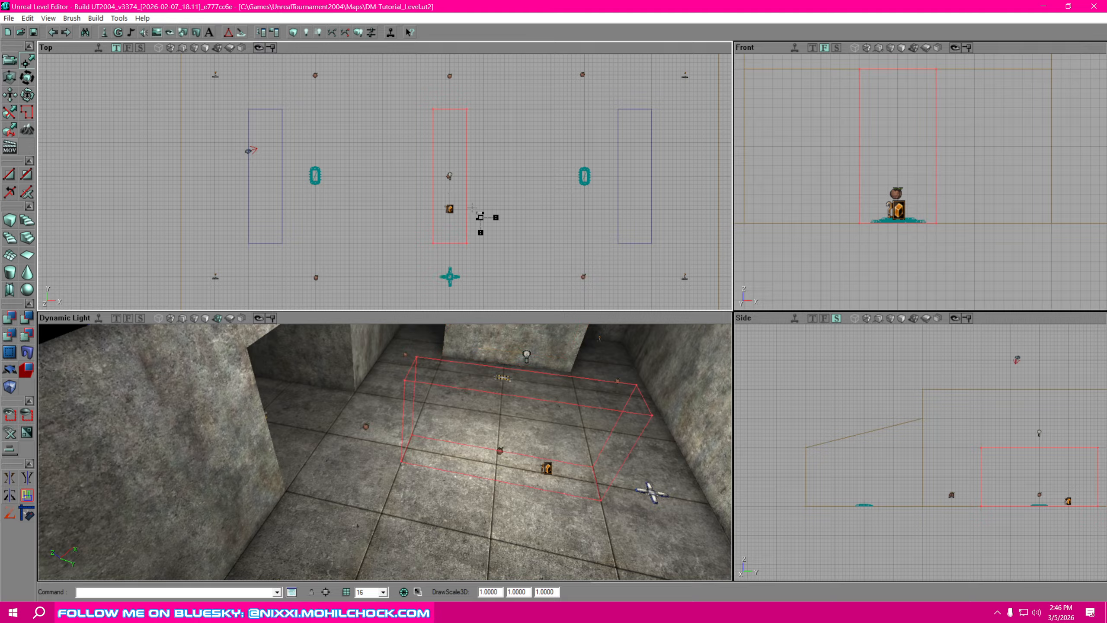
left_click_drag(488, 251, 456, 96, "ctrl+alt")
left_click_drag(472, 245, 522, 246, "ctrl")
left_click_drag(413, 163, 384, 90, "ctrl+alt")
left_click_drag(447, 254, 355, 251, "ctrl")
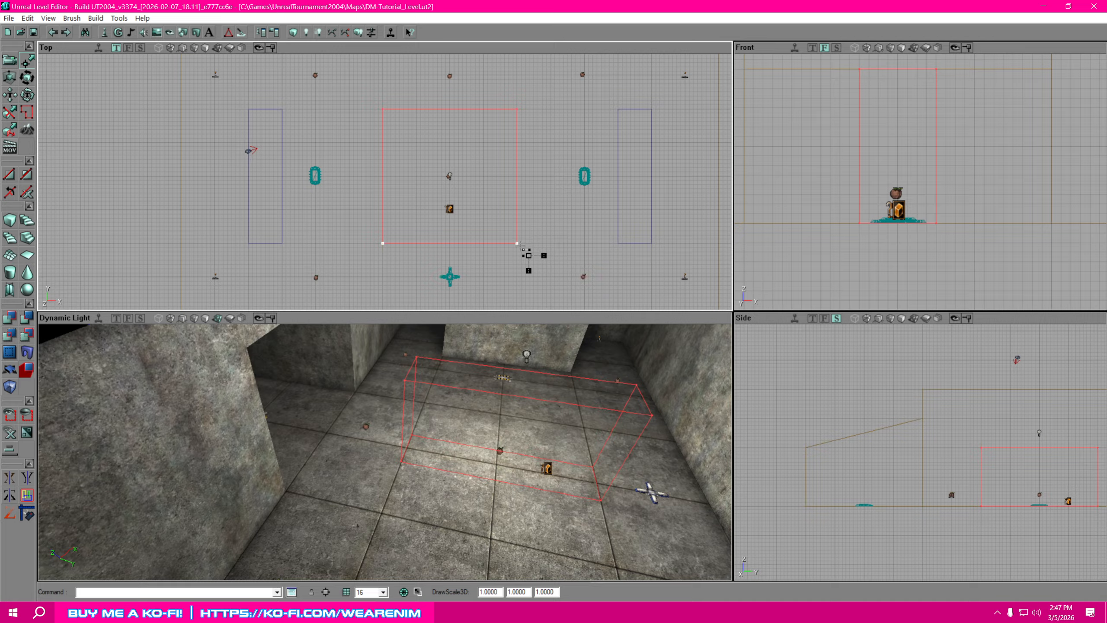
left_click_drag(525, 254, 521, 153, "ctrl")
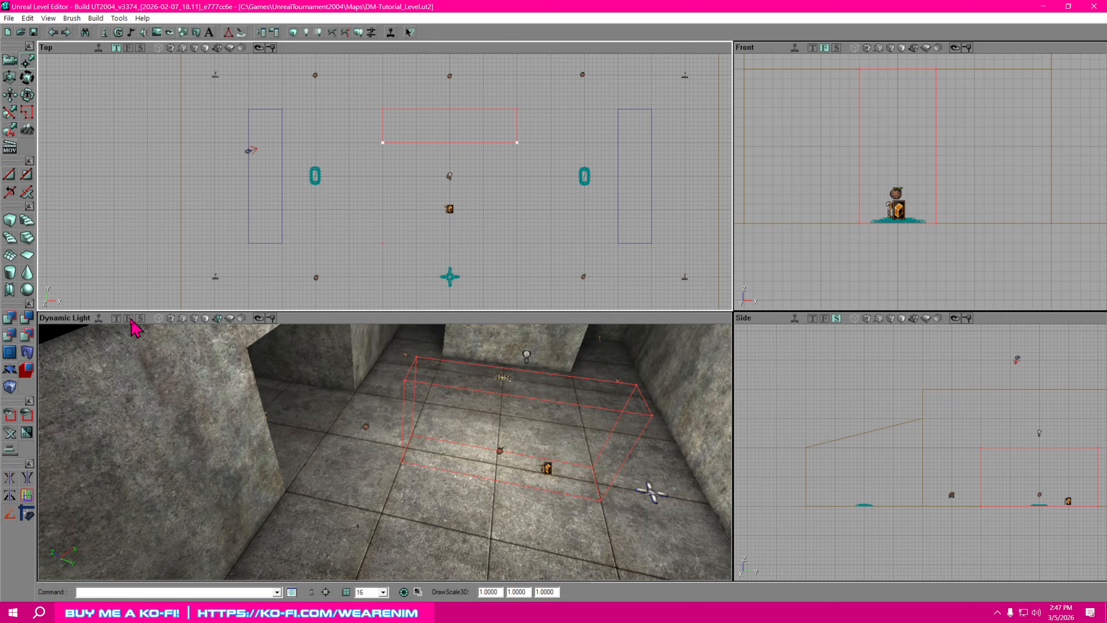
- Turn on realtime preview for the 3D, Side and Front viewports
left_click(98, 317)
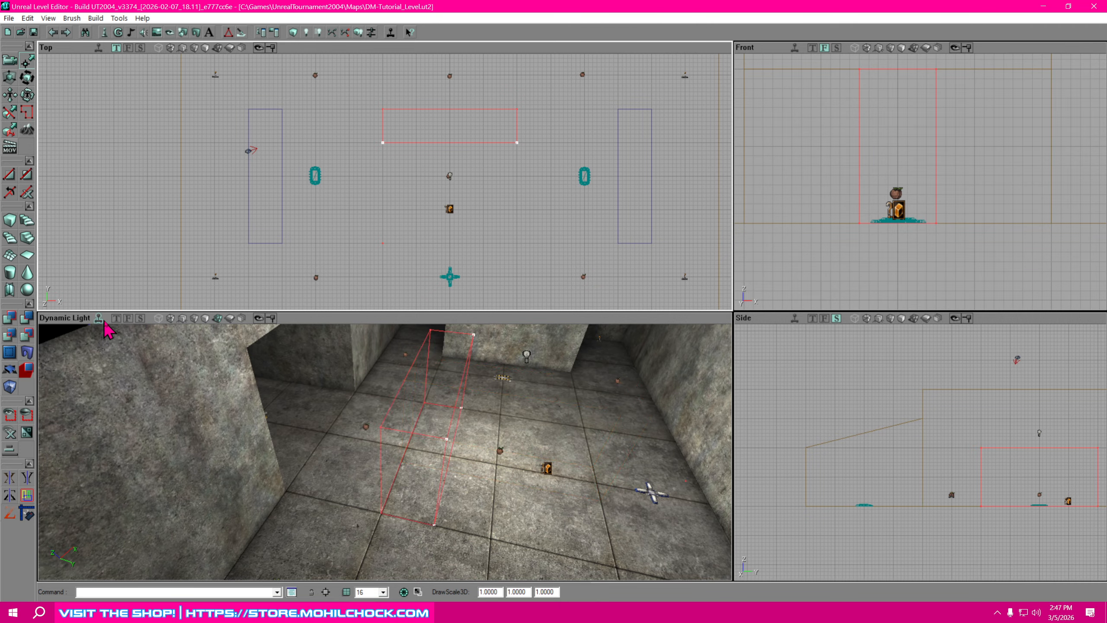
left_click(794, 317)
left_click(795, 47)
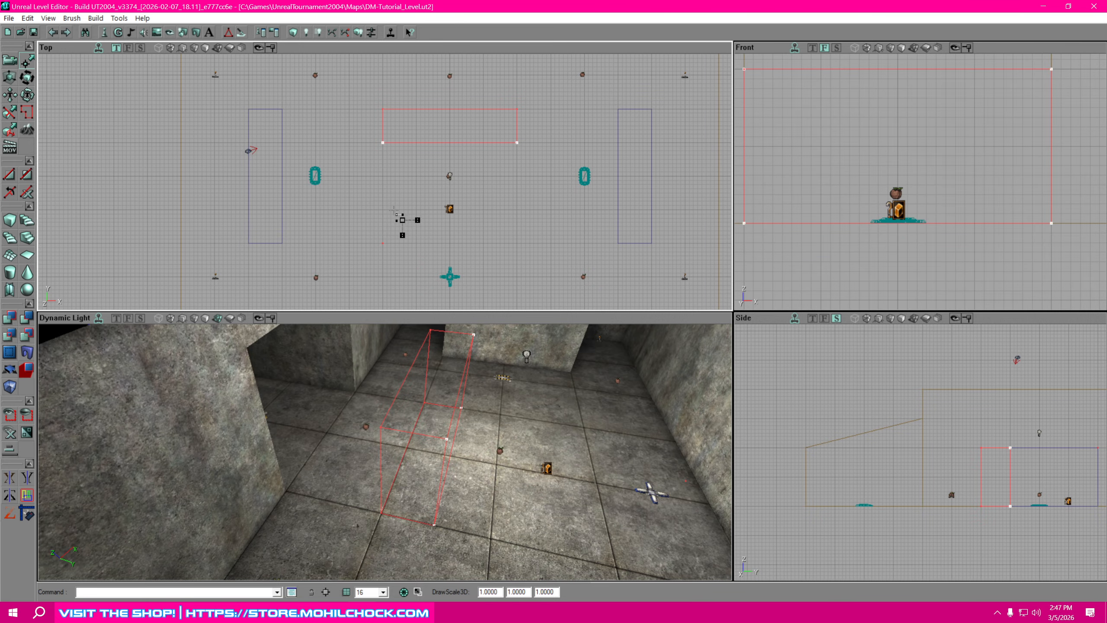
- Deselect the brush vertices, add the reshaped builder brush as a third cover wall, and inspect it in the 3D view
left_click(424, 209)
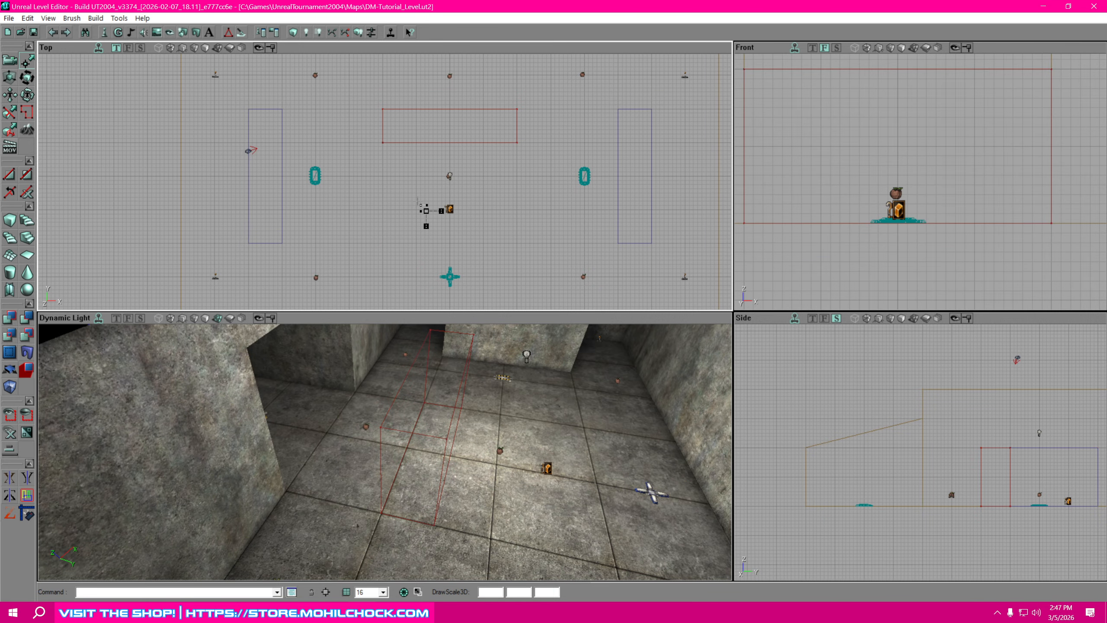
left_click(431, 151)
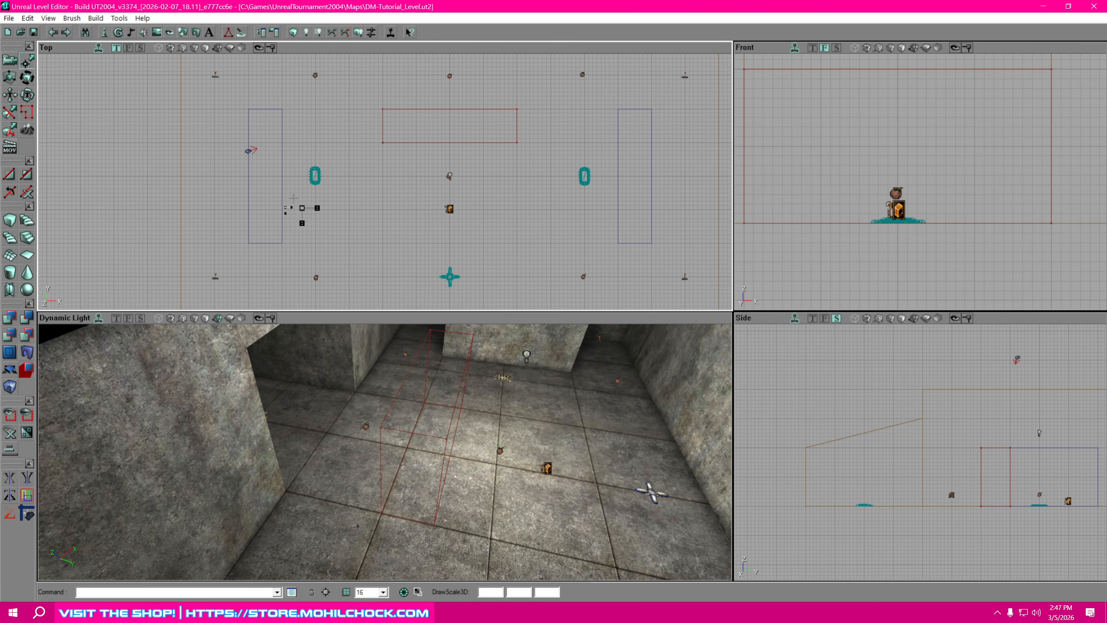
left_click(10, 318)
mouse_move(432, 489)
right_mouse_down()
mouse_move(432, 453)
mouse_move(462, 475)
right_mouse_up()
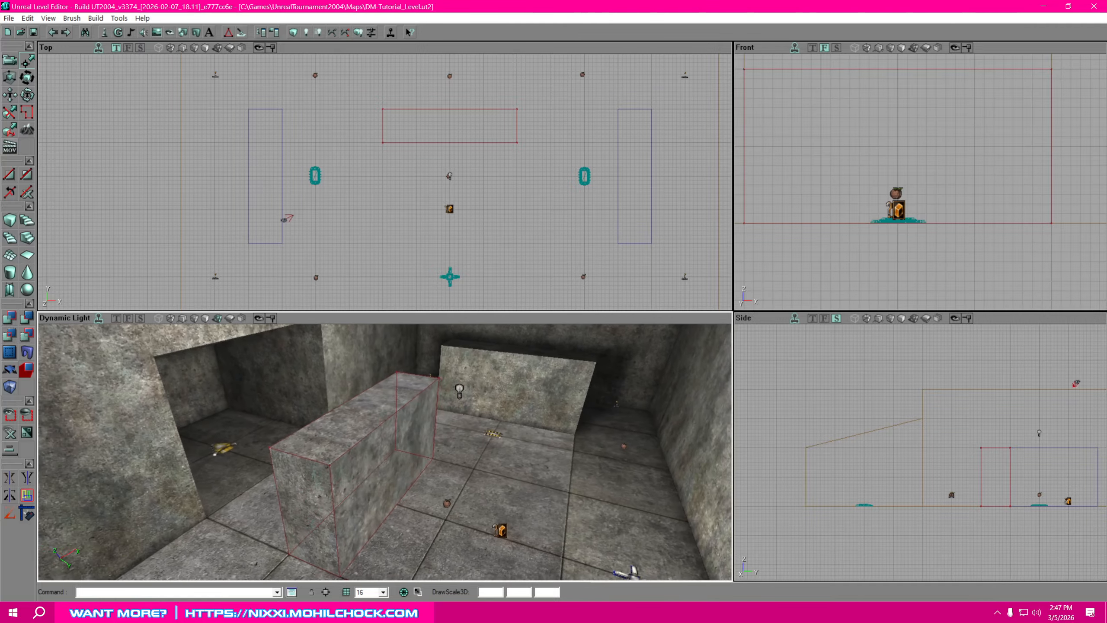
left_click_drag(462, 476, 428, 511)
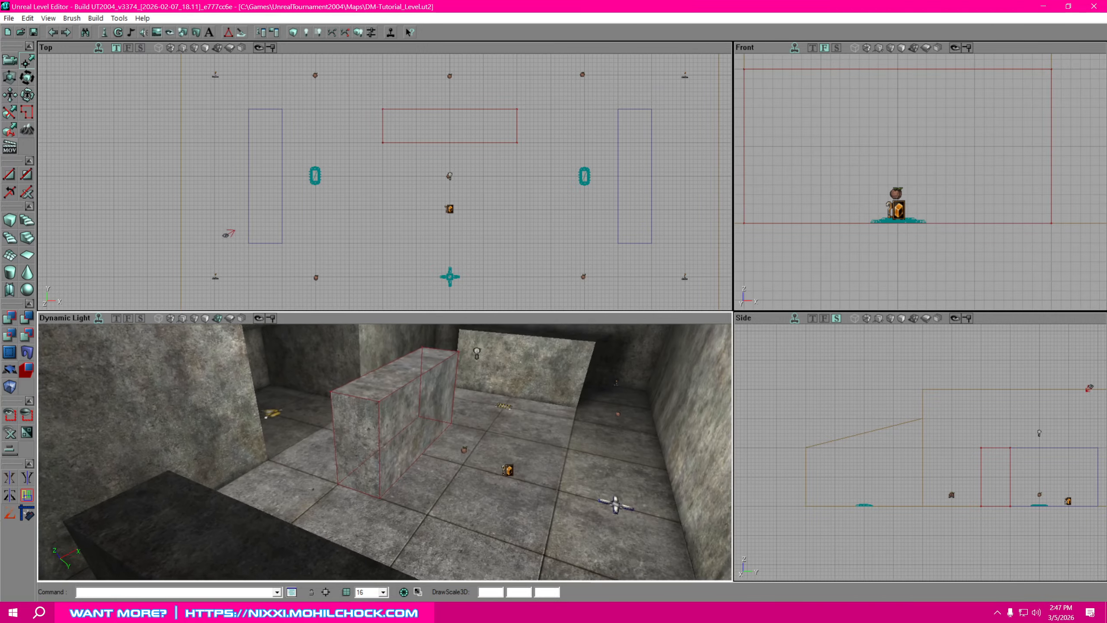
mouse_move(427, 511)
right_mouse_down()
mouse_move(449, 497)
mouse_move(479, 519)
mouse_move(432, 502)
mouse_move(444, 528)
mouse_move(418, 501)
right_mouse_up()
left_click_drag(419, 501, 421, 524)
right_click_drag(421, 524, 453, 497)
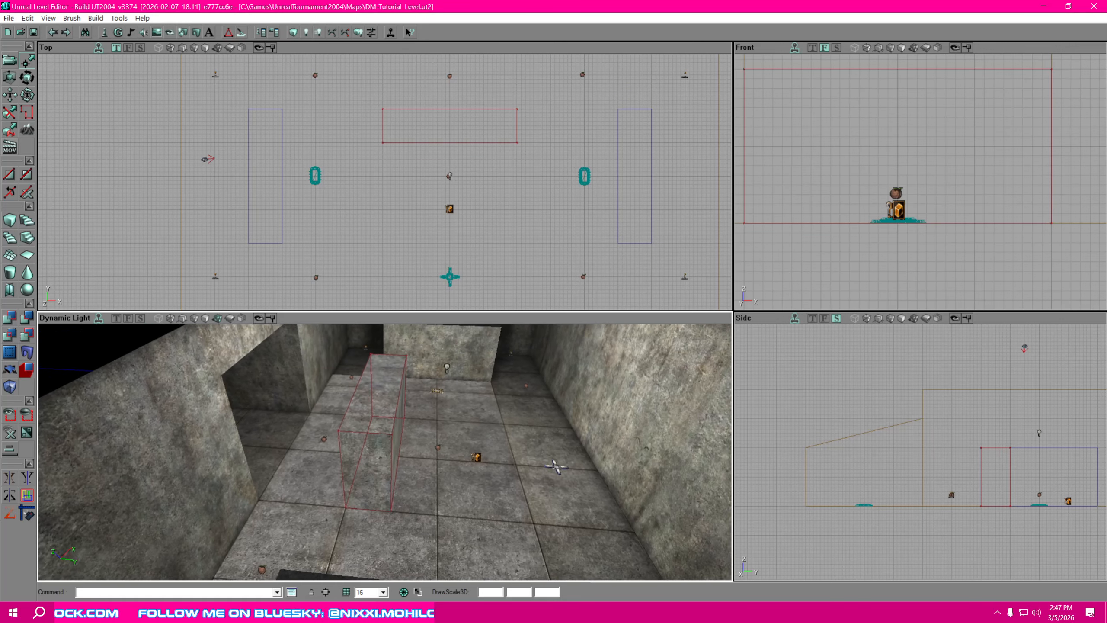
left_click_drag(556, 467, 545, 481)
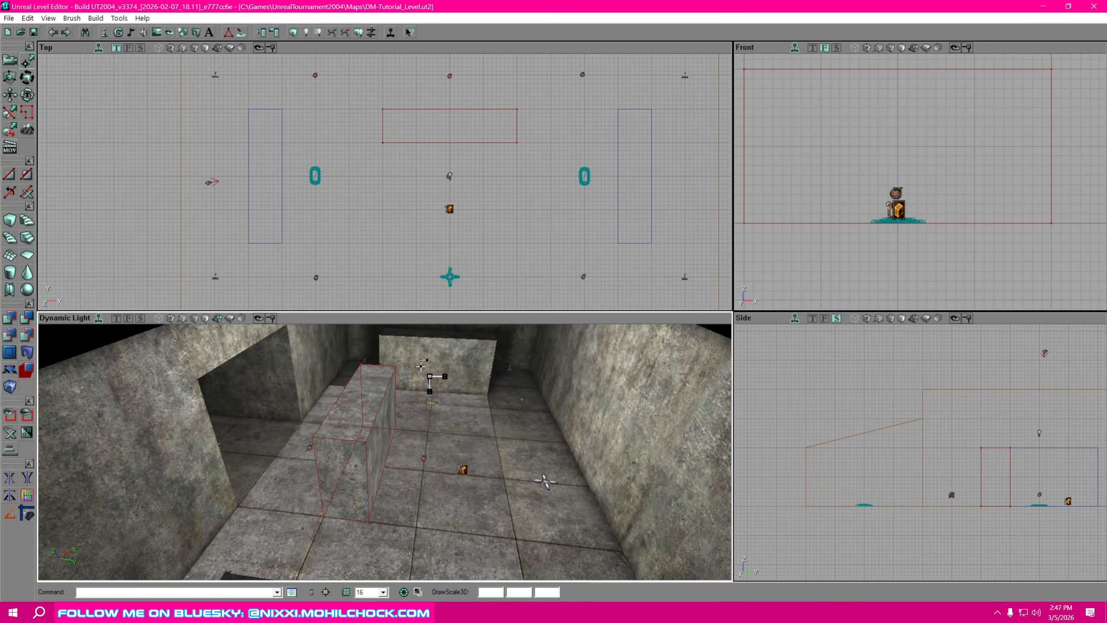
- Rebuild the whole level and show the bot navigation paths in the 3D view
left_click(357, 33)
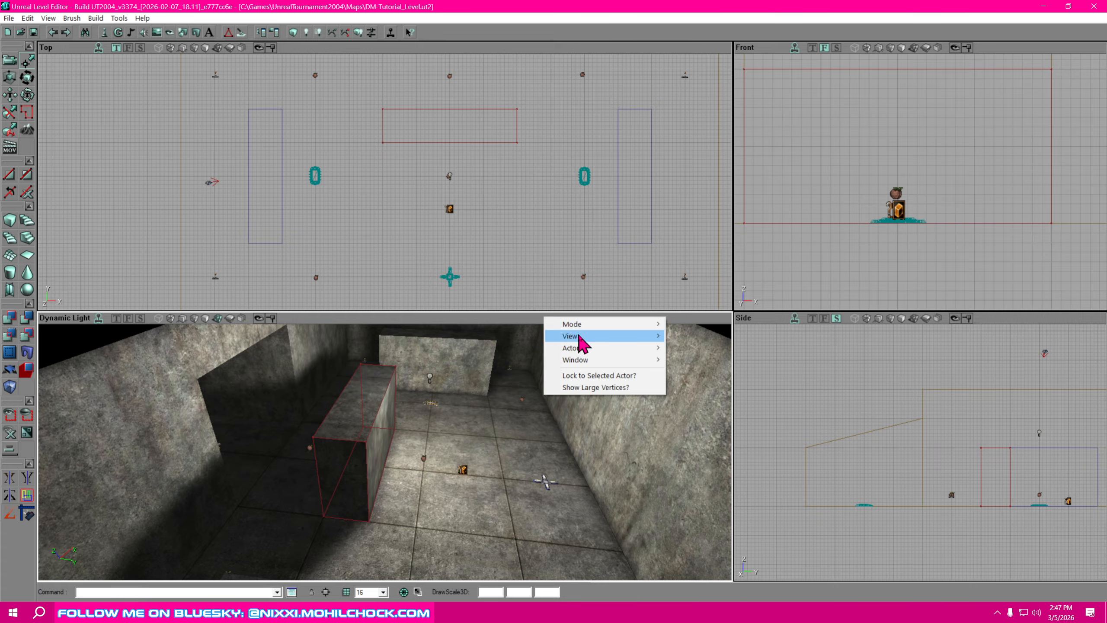
mouse_move(576, 336)
left_click(719, 408)
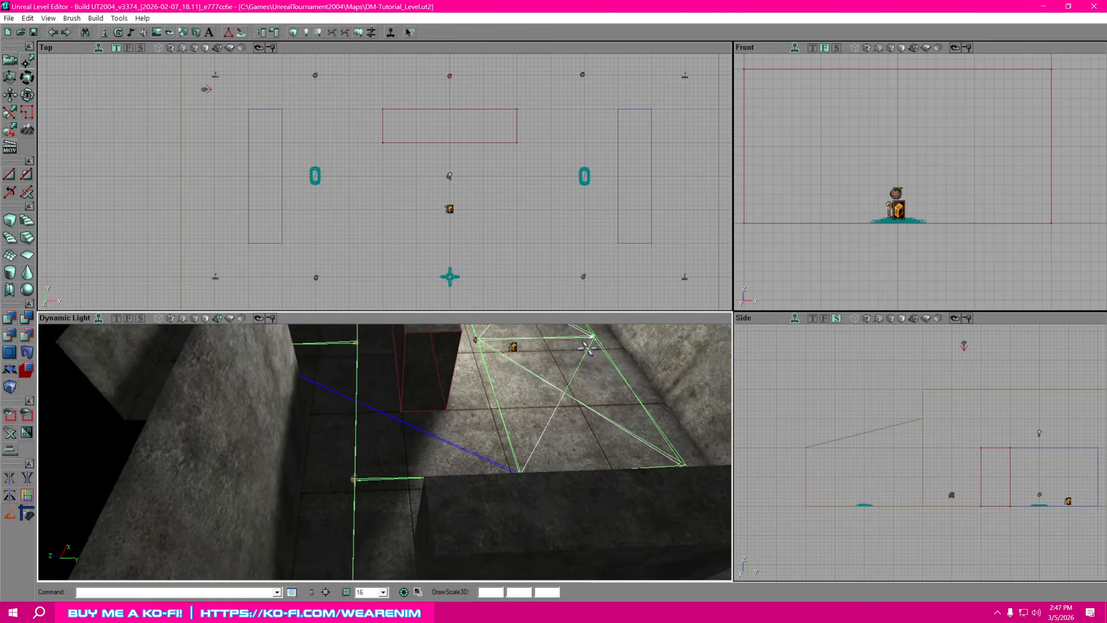
- Examine the bot path connections around all three cover walls and the doorway in the 3D view
mouse_move(384, 452)
right_mouse_down()
mouse_move(385, 425)
mouse_move(441, 425)
mouse_move(227, 426)
right_mouse_up()
mouse_move(384, 452)
right_mouse_down()
mouse_move(541, 506)
mouse_move(598, 492)
mouse_move(266, 451)
right_mouse_up()
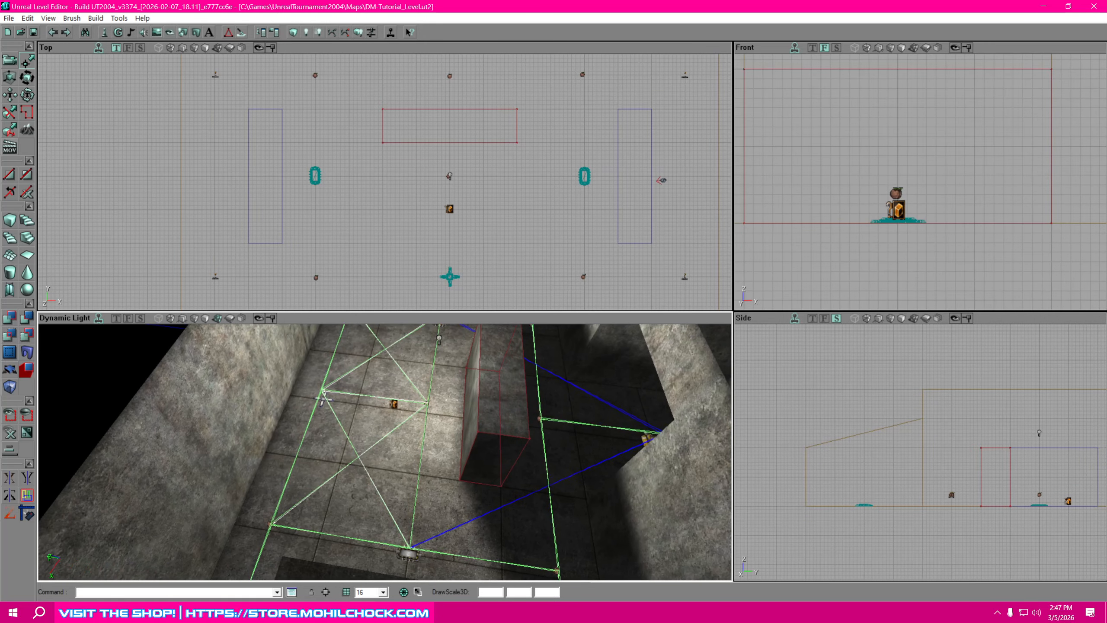
mouse_move(384, 451)
right_mouse_down()
mouse_move(397, 458)
mouse_move(353, 462)
mouse_move(549, 471)
mouse_move(423, 471)
mouse_move(453, 436)
mouse_move(314, 449)
right_mouse_up()
mouse_move(385, 451)
right_mouse_down()
mouse_move(336, 451)
mouse_move(348, 438)
mouse_move(349, 466)
right_mouse_up()
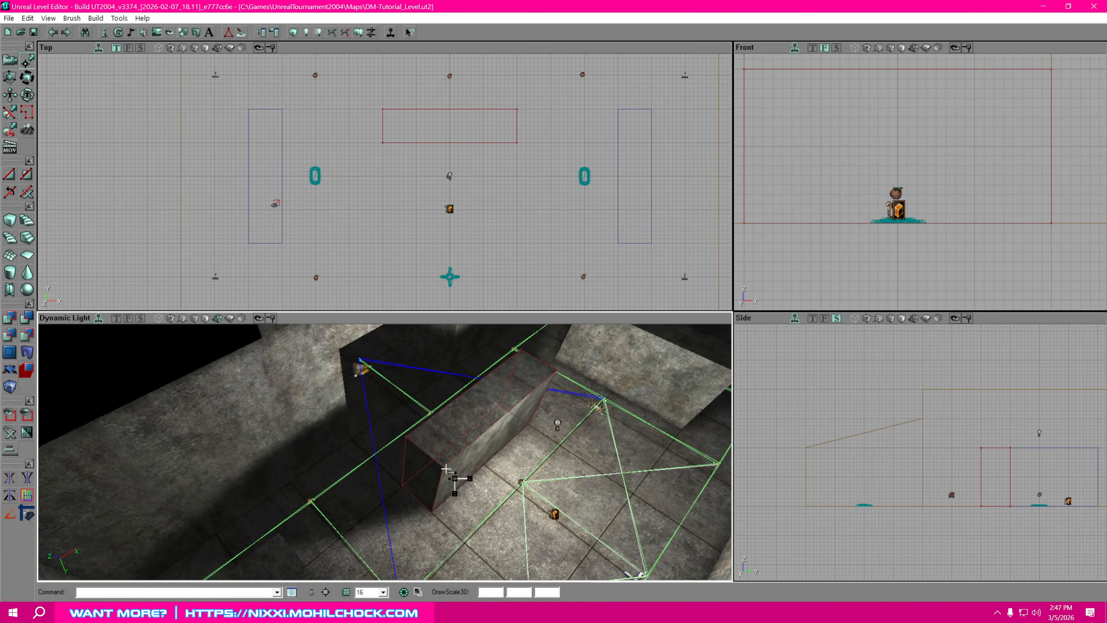
mouse_move(384, 452)
left_mouse_down()
mouse_move(409, 451)
mouse_move(432, 484)
mouse_move(349, 462)
left_mouse_up()
right_click_drag(349, 462, 349, 497)
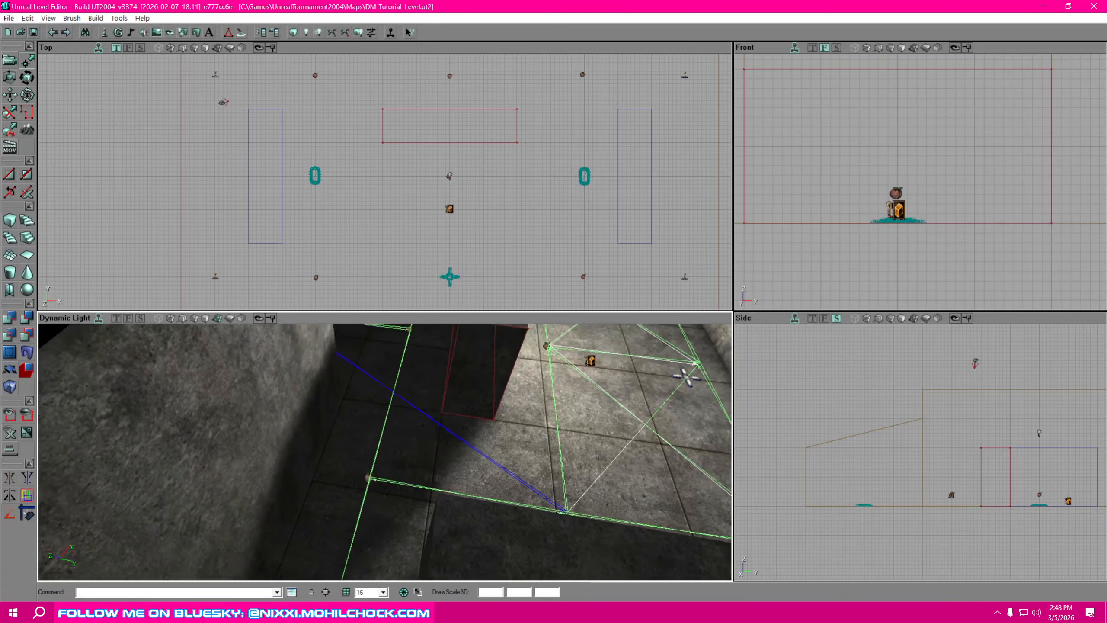
mouse_move(348, 497)
left_mouse_down()
mouse_move(405, 497)
mouse_move(405, 463)
mouse_move(429, 508)
left_mouse_up()
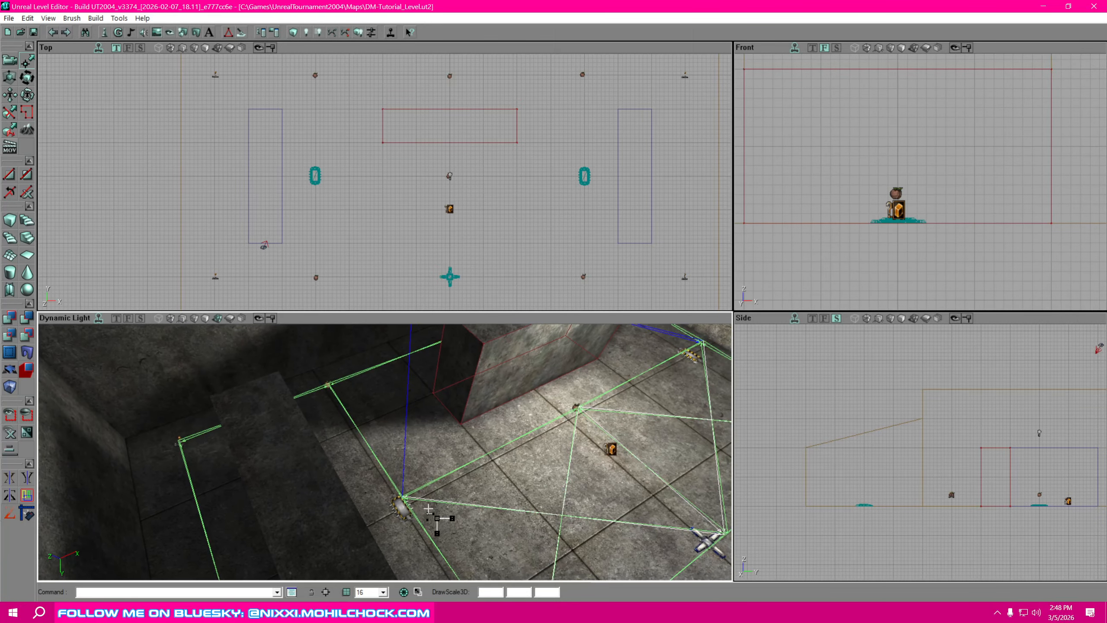
right_click_drag(491, 514, 459, 532)
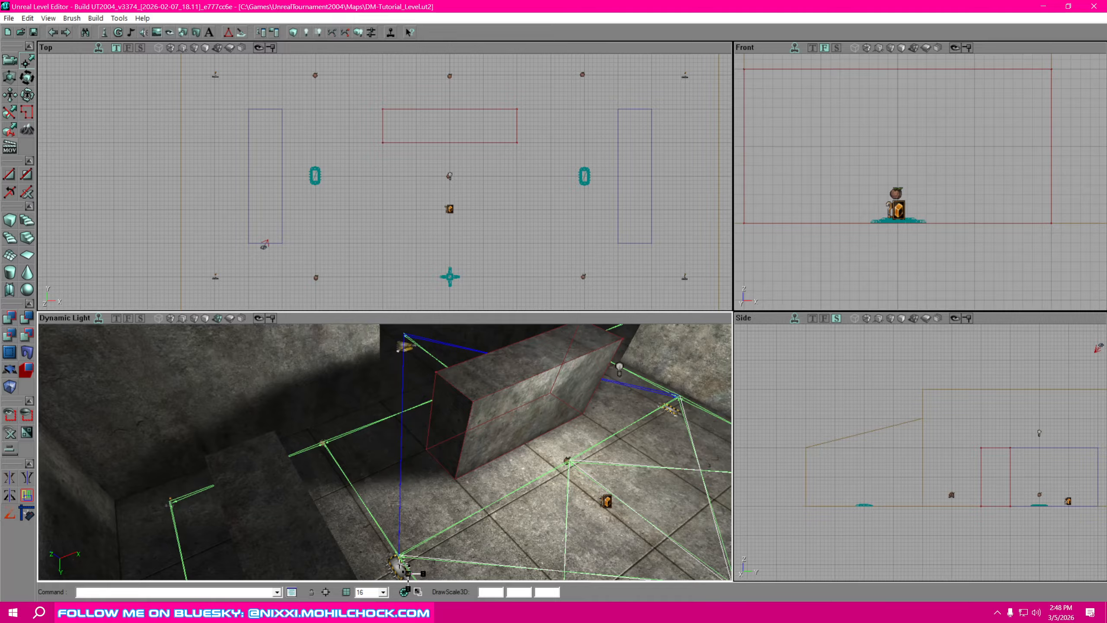
mouse_move(445, 442)
right_mouse_down()
mouse_move(344, 441)
mouse_move(392, 442)
right_mouse_up()
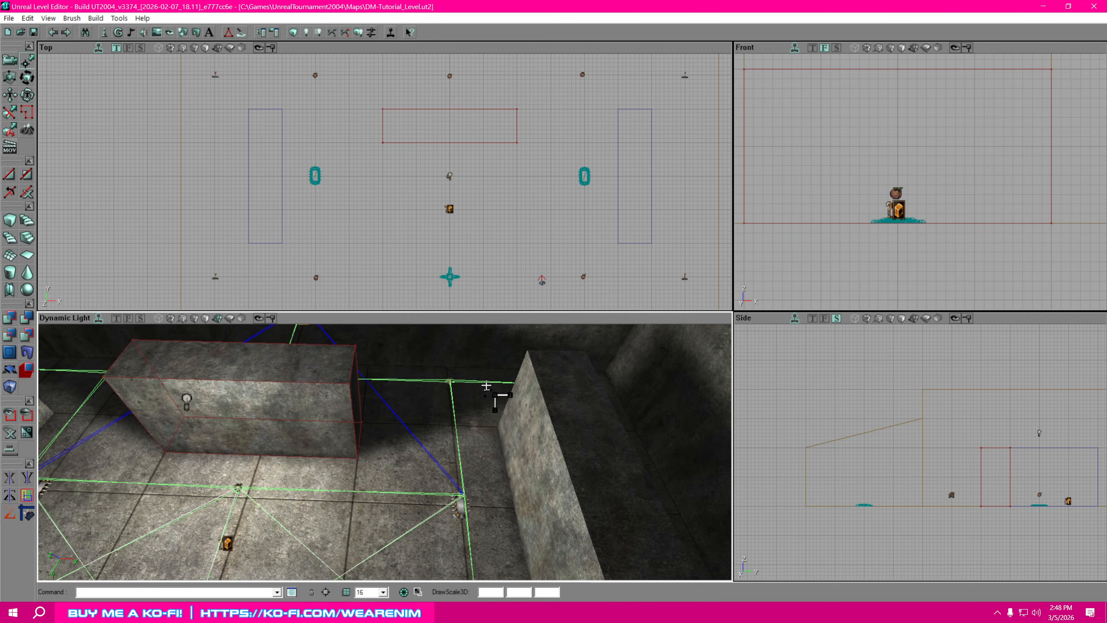
mouse_move(392, 442)
right_mouse_down()
mouse_move(479, 453)
mouse_move(436, 454)
mouse_move(467, 445)
right_mouse_up()
right_click_drag(241, 524, 505, 530)
right_click_drag(466, 412, 560, 423)
right_click_drag(349, 440, 308, 401)
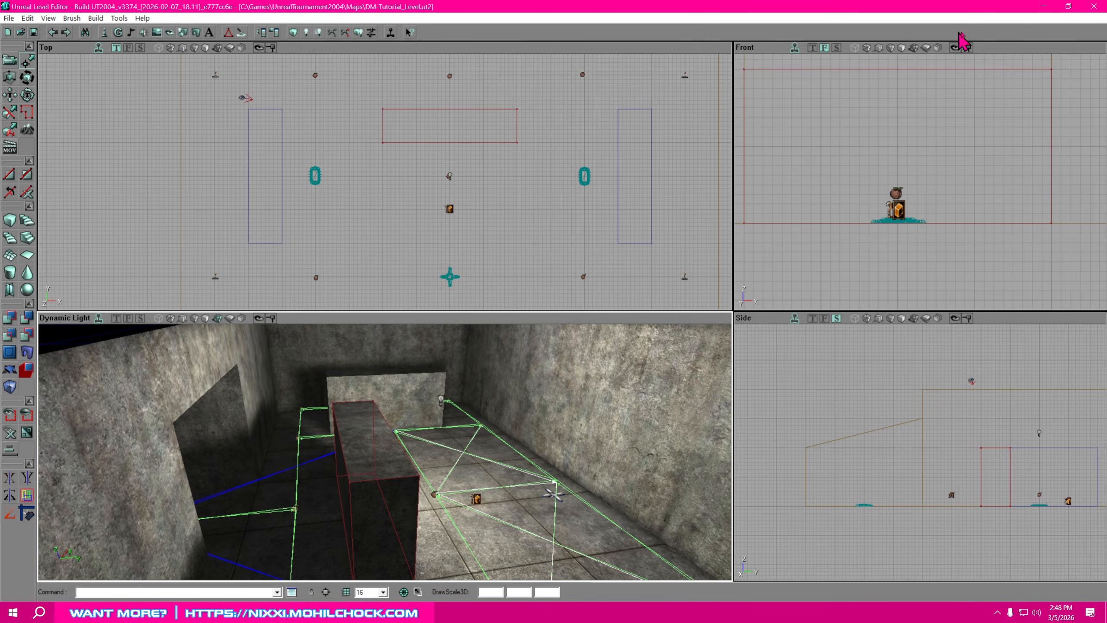
- Close the level editor and choose DM-Tutorial_Level as a DeathMatch map in Unreal Tournament 2004's Instant Action setup
left_click(1091, 8)
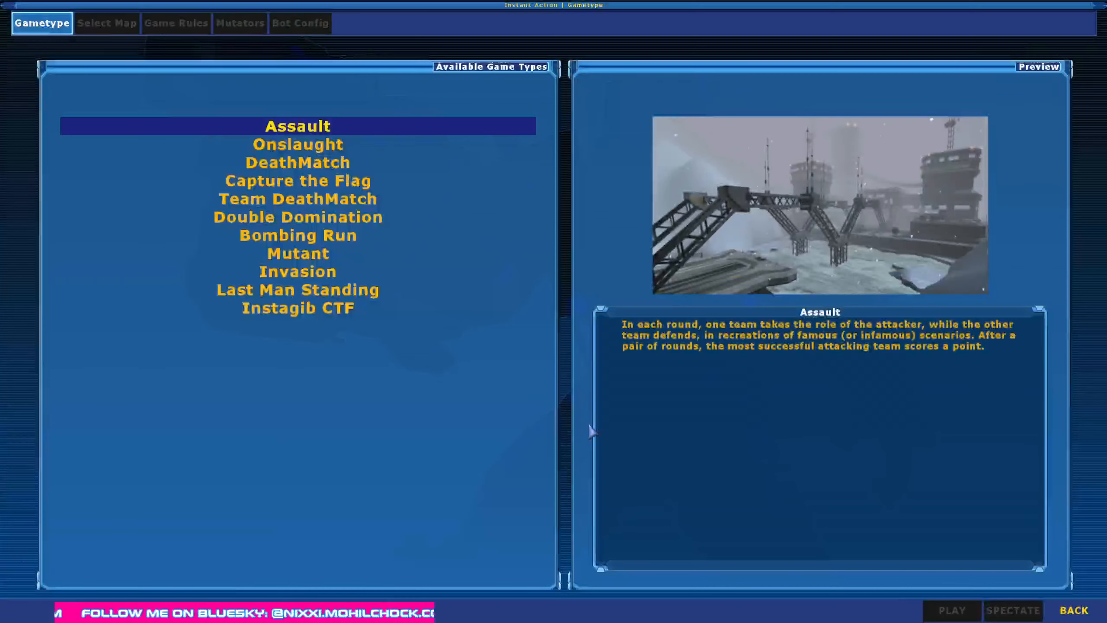
left_click(344, 165)
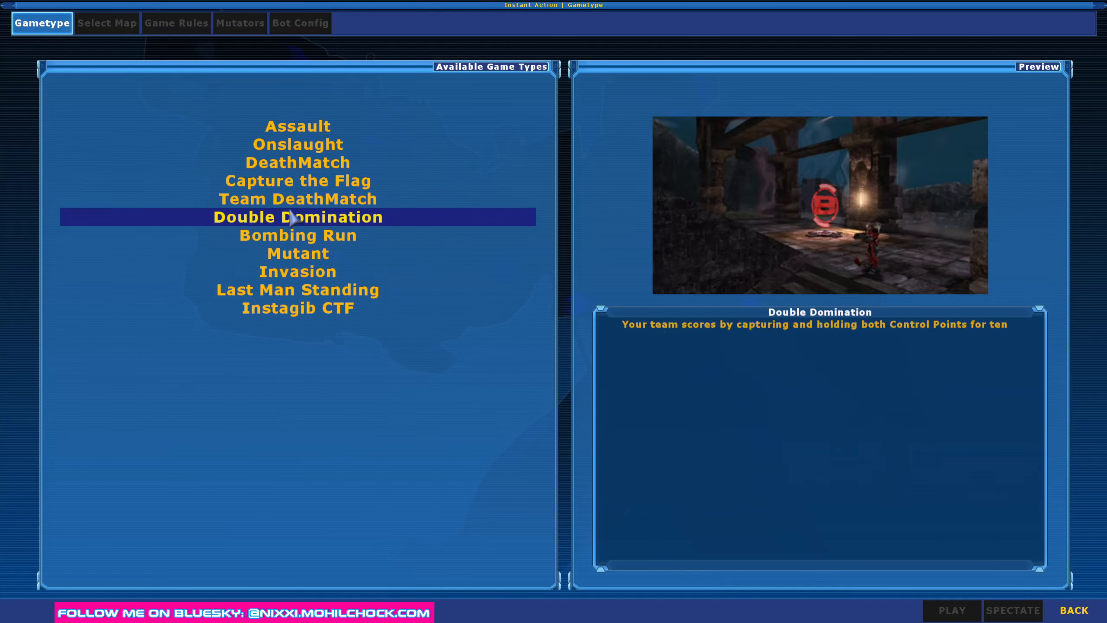
left_click(308, 161)
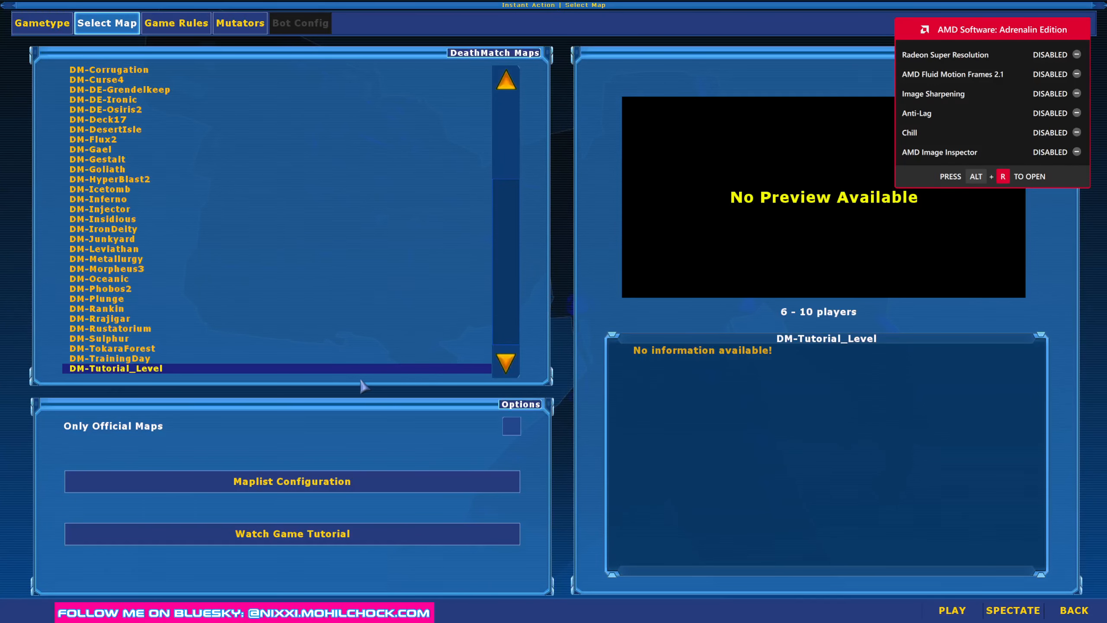
- Set Bot Skill to Skilled in the game rules and start the match as a spectator
left_click(177, 22)
left_click(524, 151)
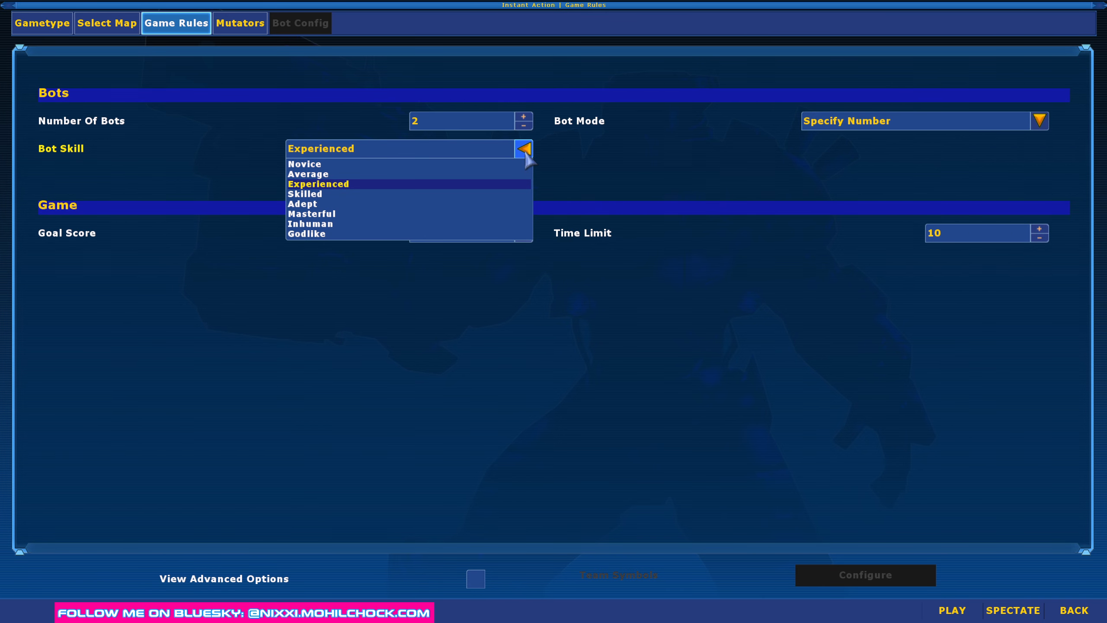
left_click(324, 198)
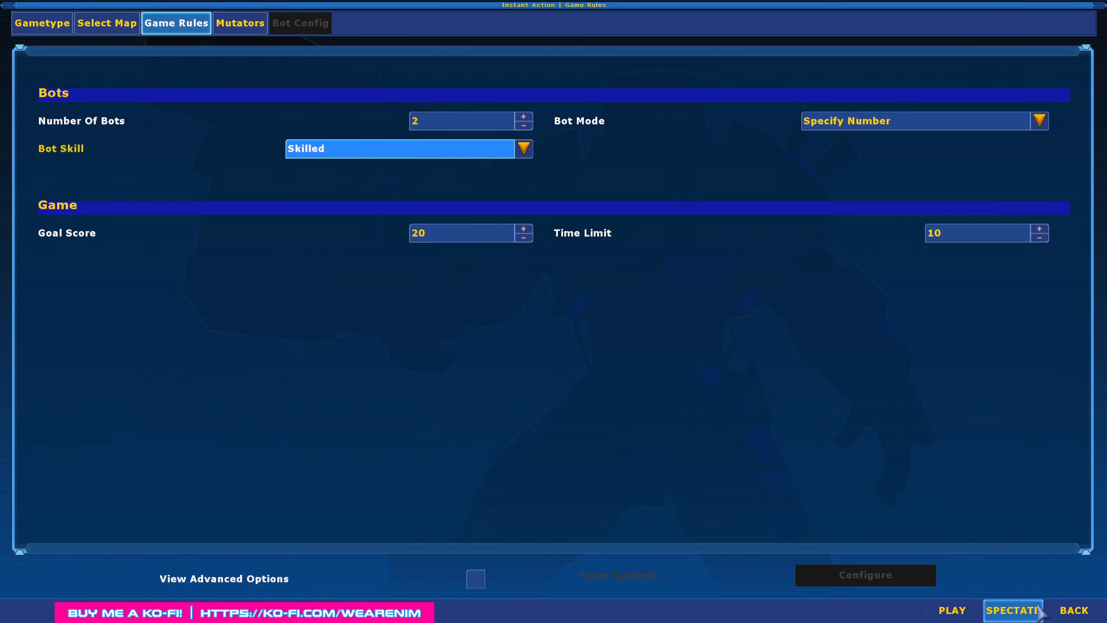
left_click(1003, 616)
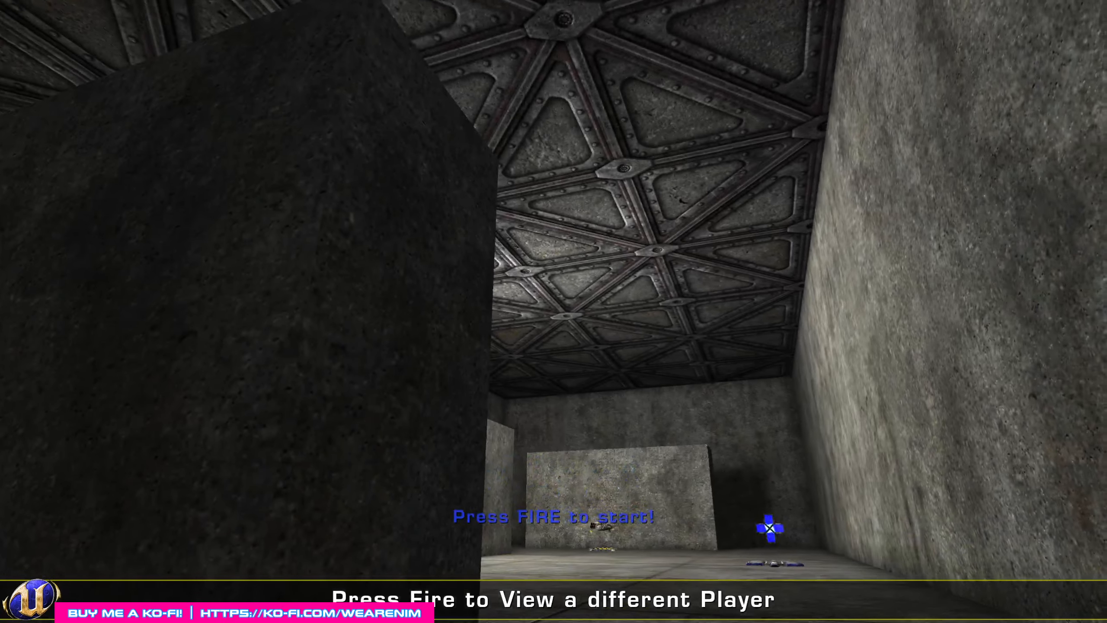
- Fly the spectator camera around the arena and watch how the bots navigate around the cover walls
key("w")
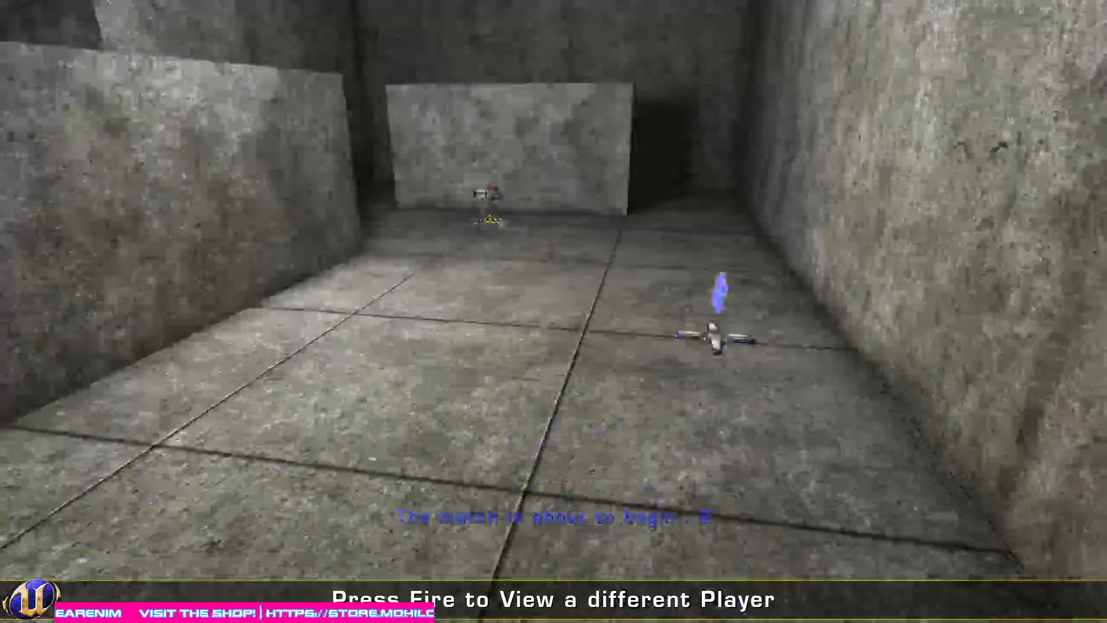
key("s")
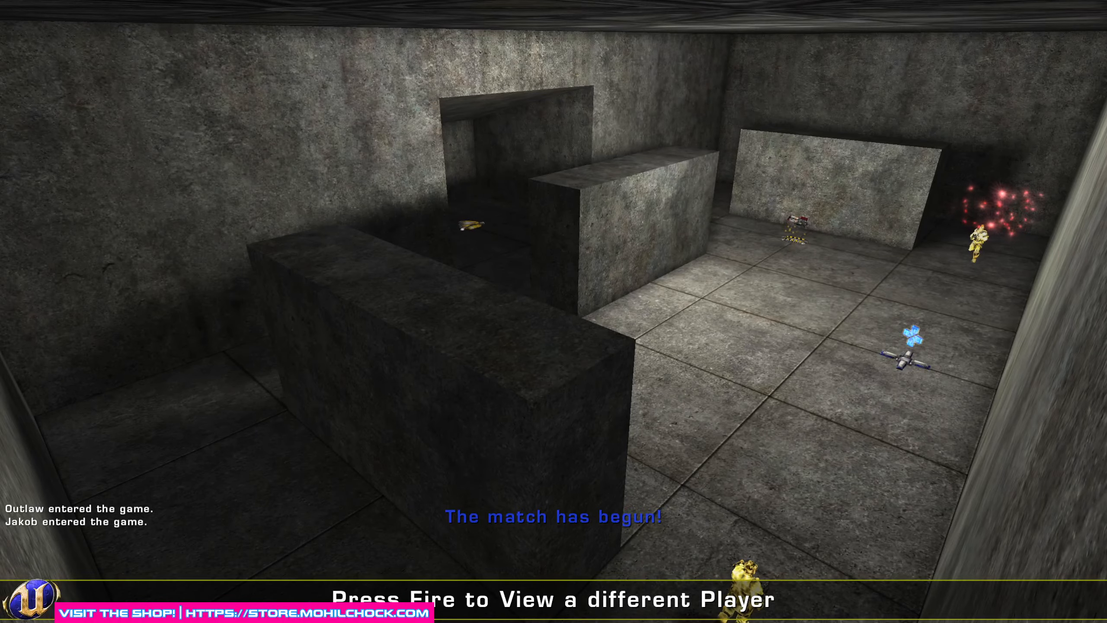
key("w")
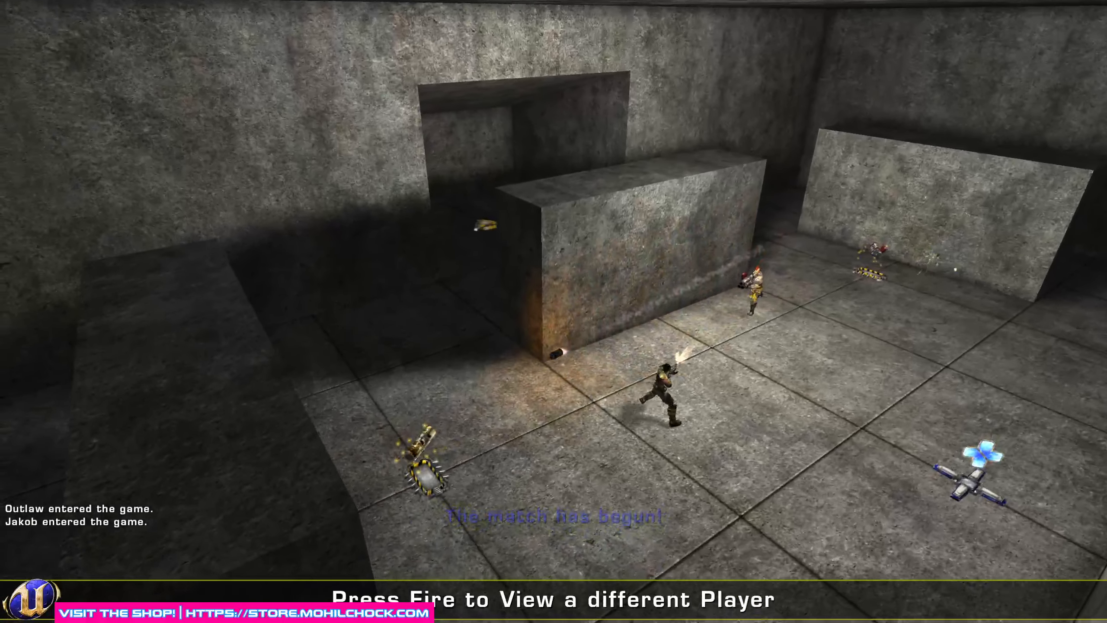
key("a")
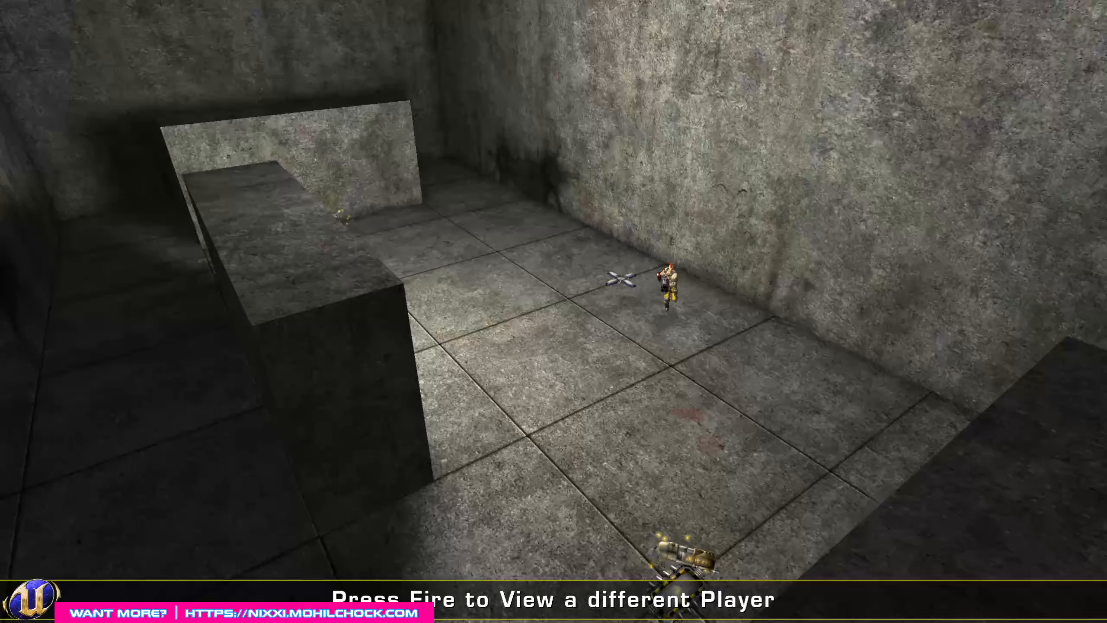
- Exit the spectated match and quit the game to the desktop
key("Escape")
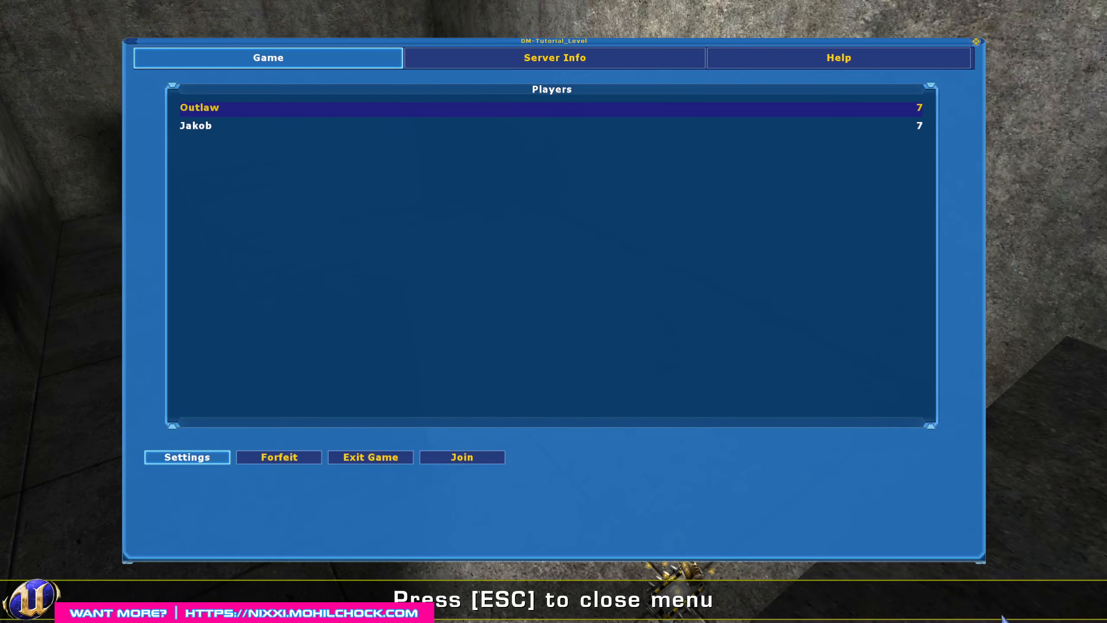
left_click(369, 461)
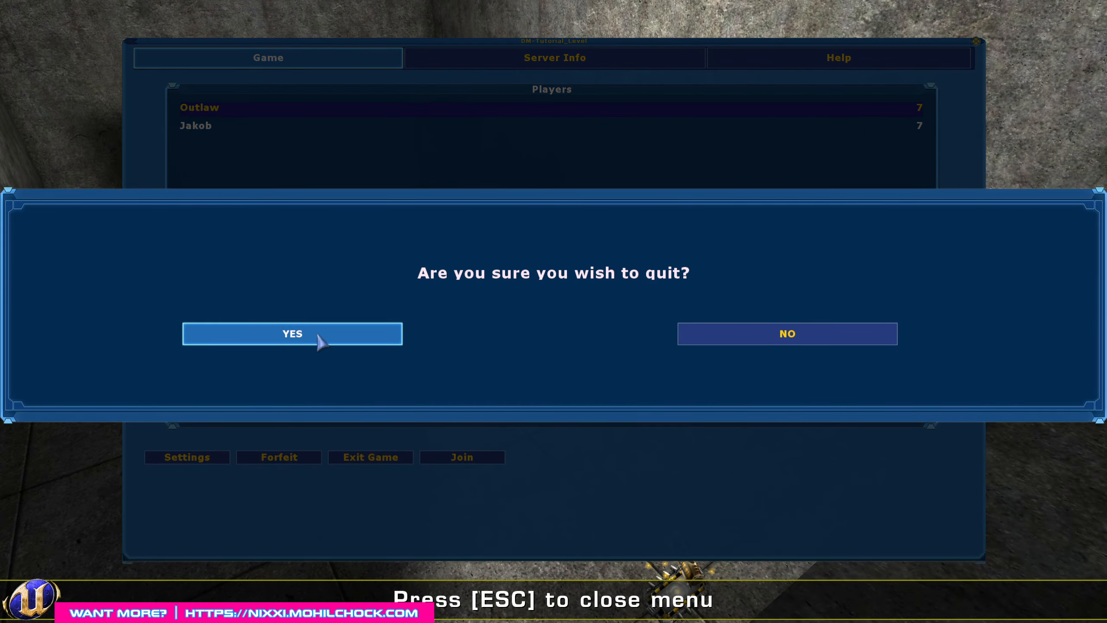
left_click(320, 339)
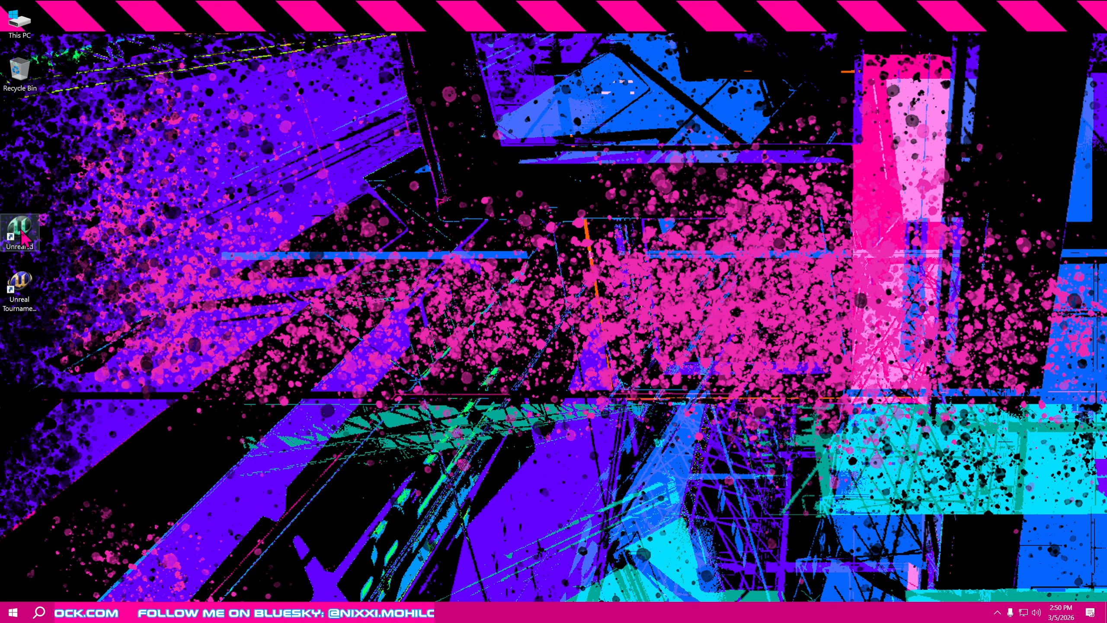
- Start the Unreal Level Editor, reopen the recent map DM-Tutorial_Level, and view the cover walls in 3D
double_click(21, 236)
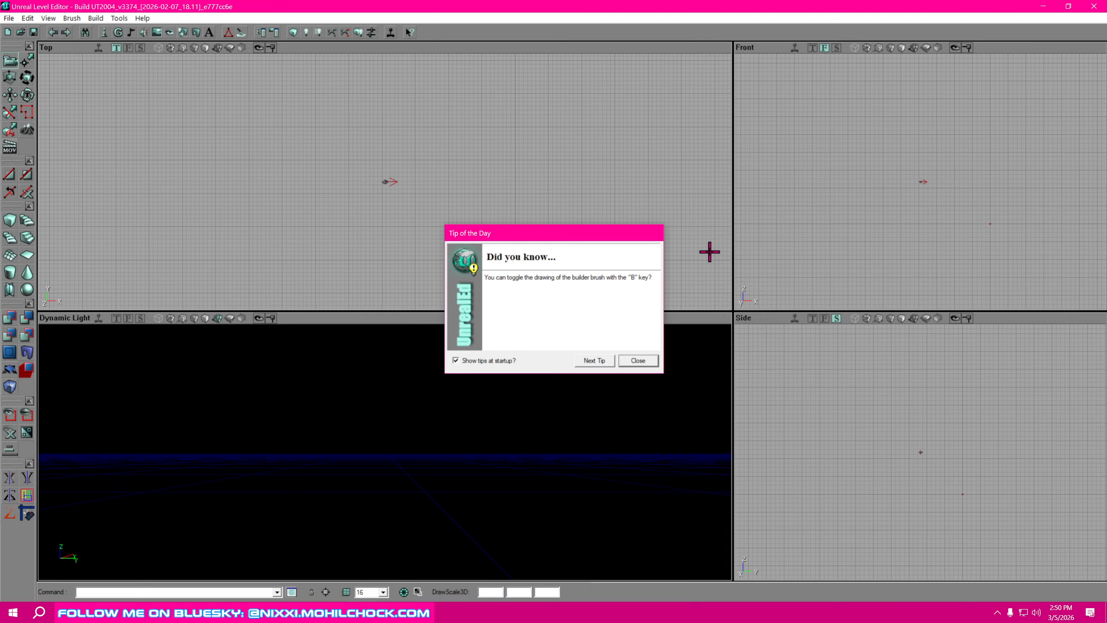
left_click(643, 358)
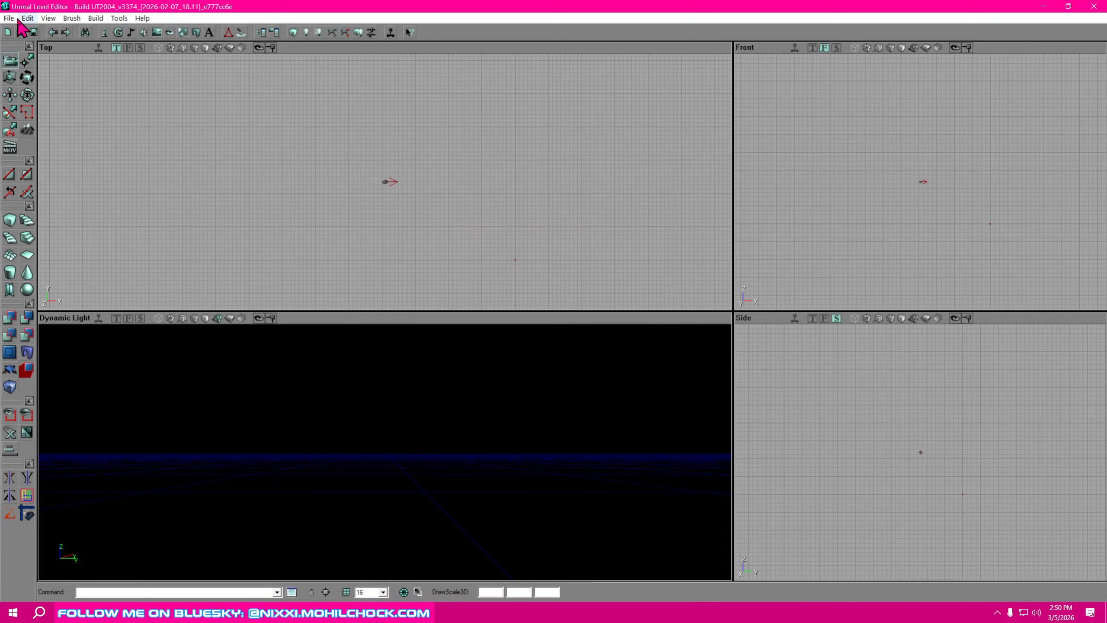
left_click(11, 18)
left_click(114, 150)
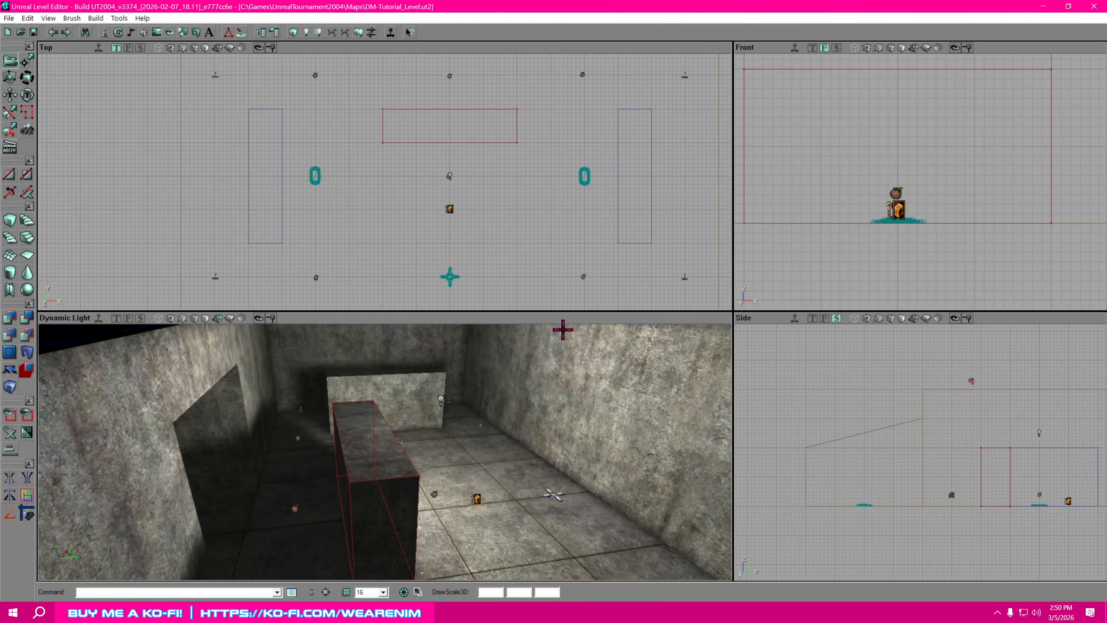
left_click_drag(488, 433, 427, 493)
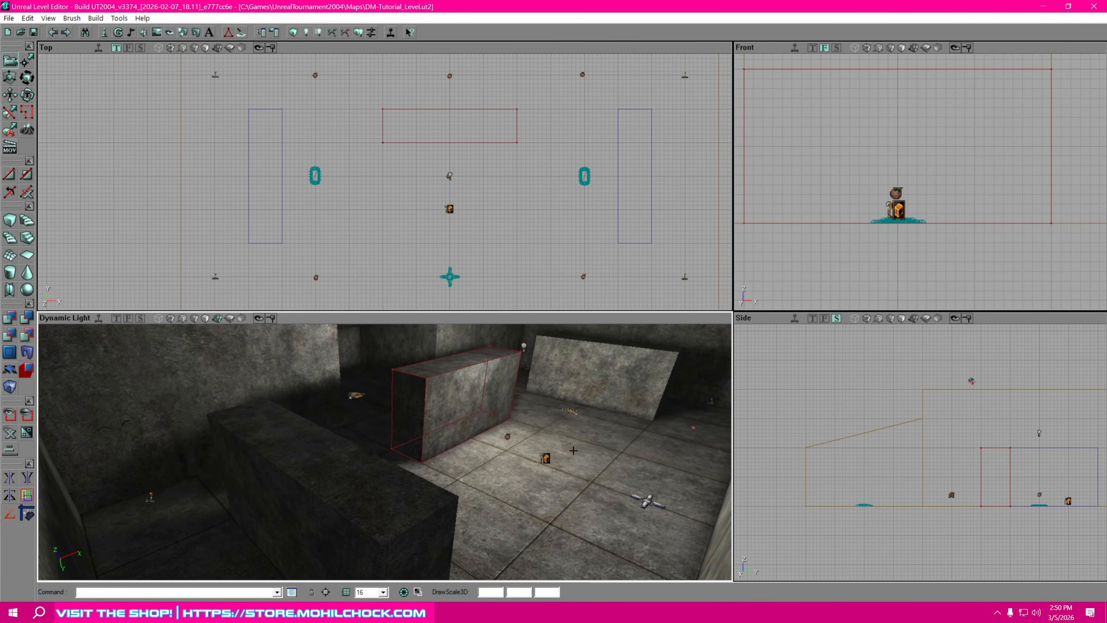
left_click_drag(579, 437, 582, 437)
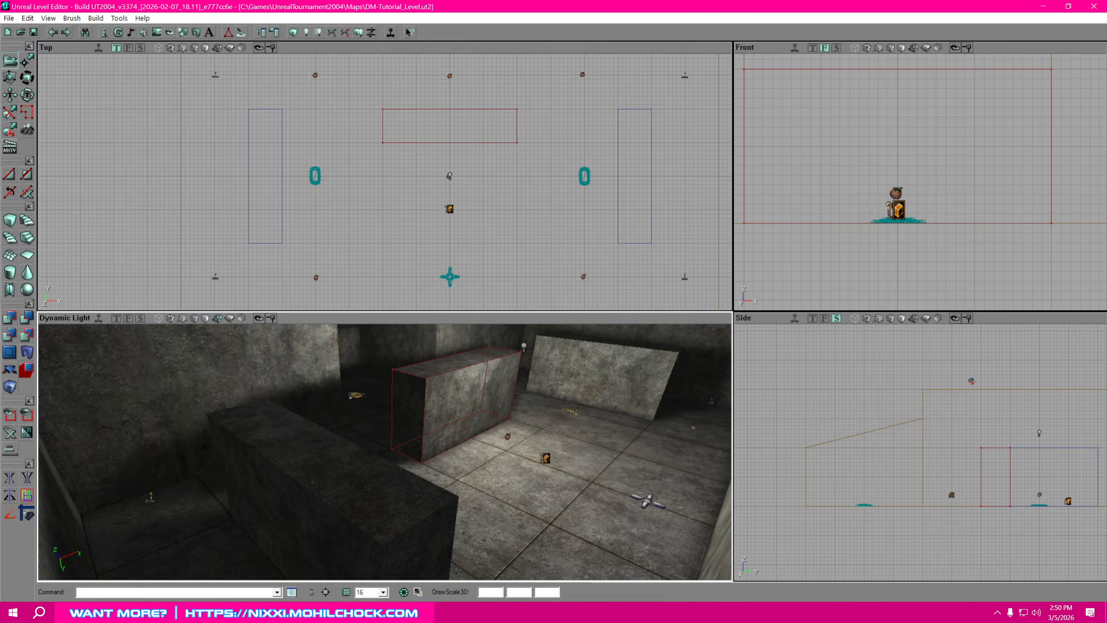